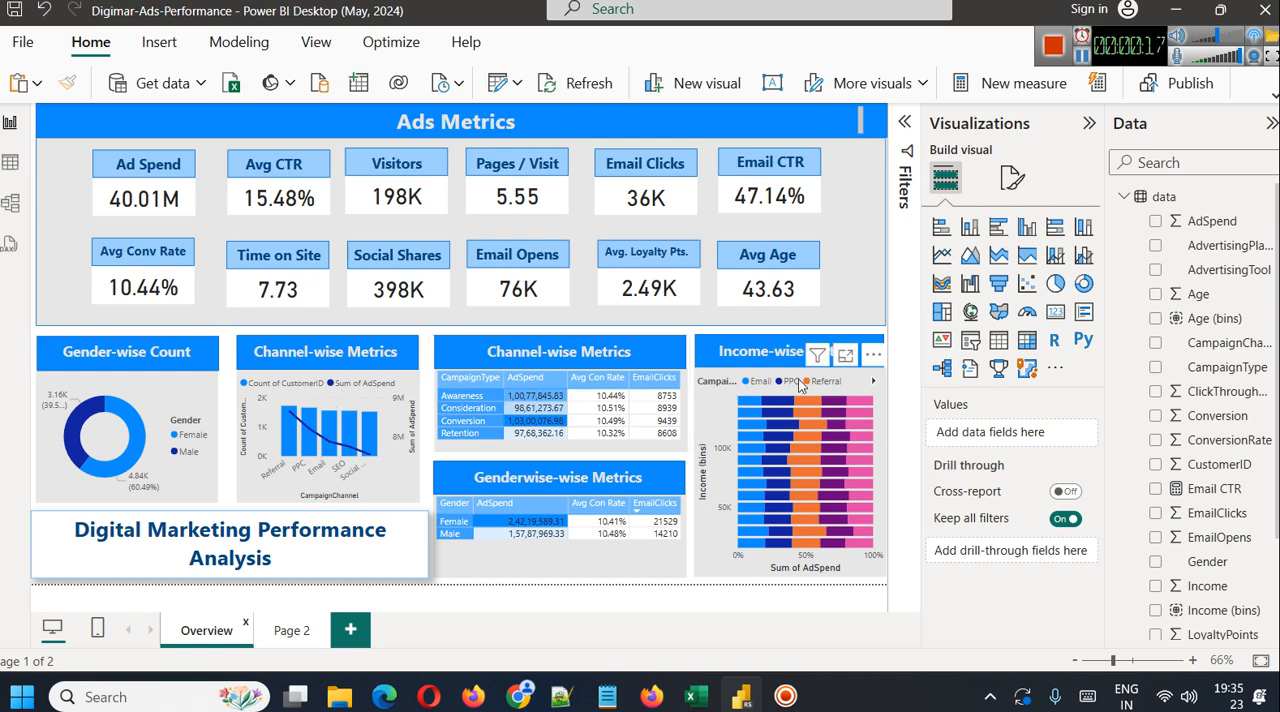
Ungroup the Age-Group-Wise Channels chart and its heading on Page 2, and select the chart on its own
left_click(290, 631)
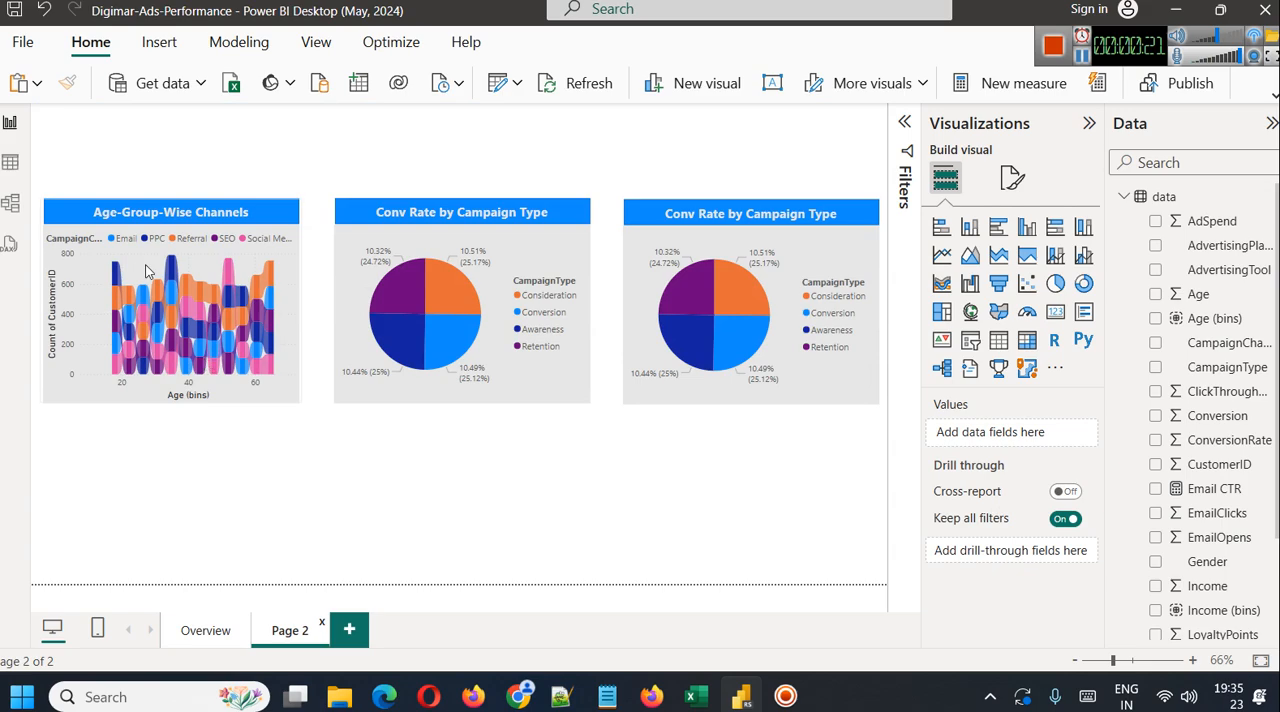
left_click(63, 316)
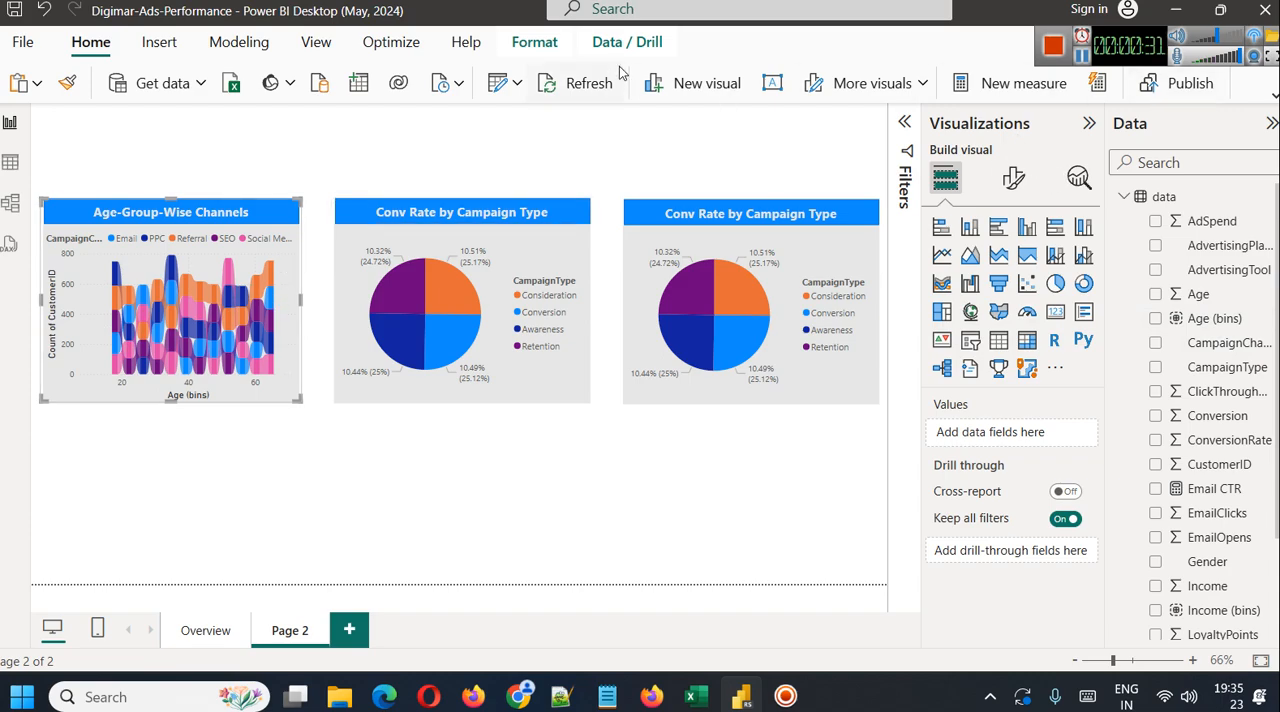
left_click(534, 41)
left_click(1040, 83)
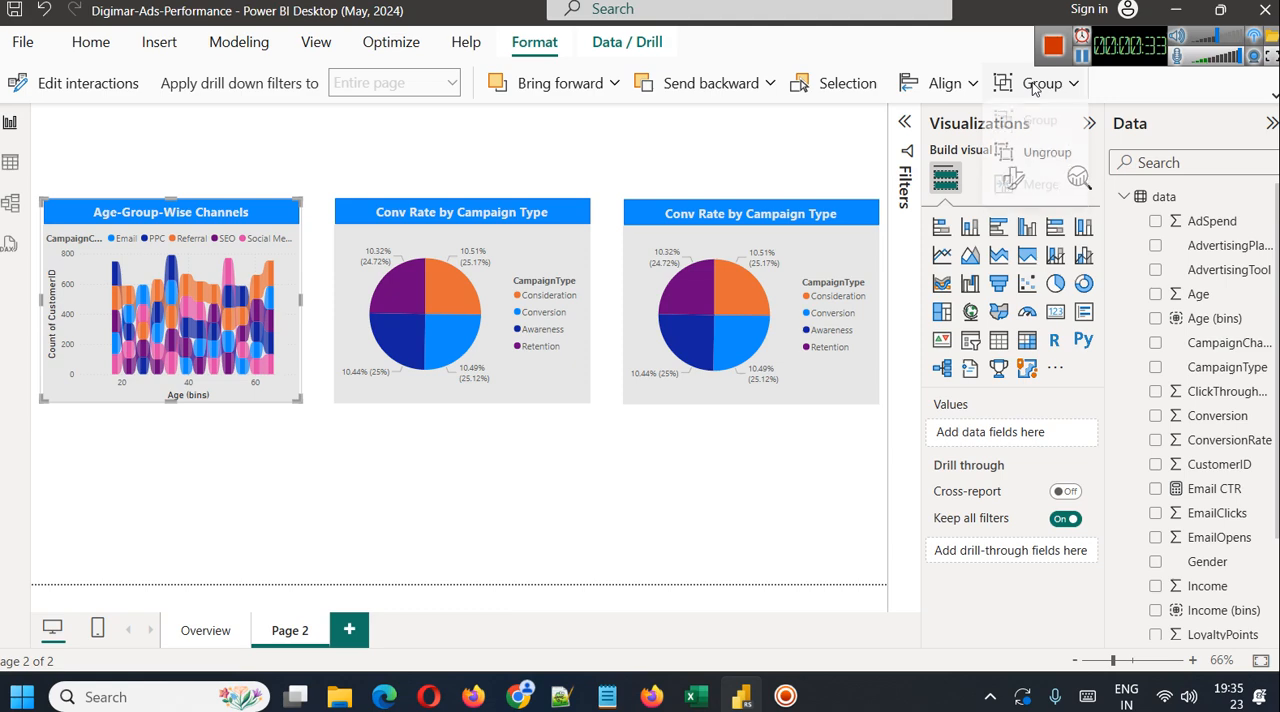
left_click(1030, 158)
left_click(271, 391)
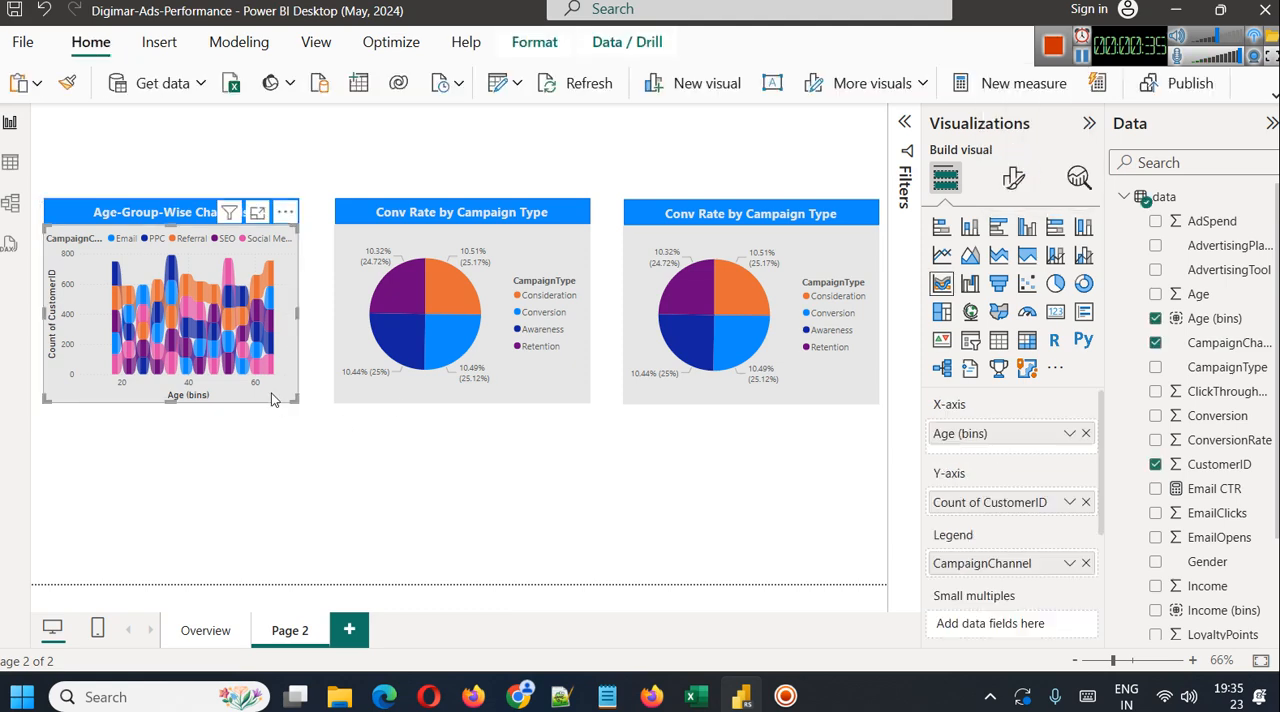
Examine the grouping settings of the Age (bins) field, and the fields behind the age-group chart and the campaign type pie
right_click(1263, 298)
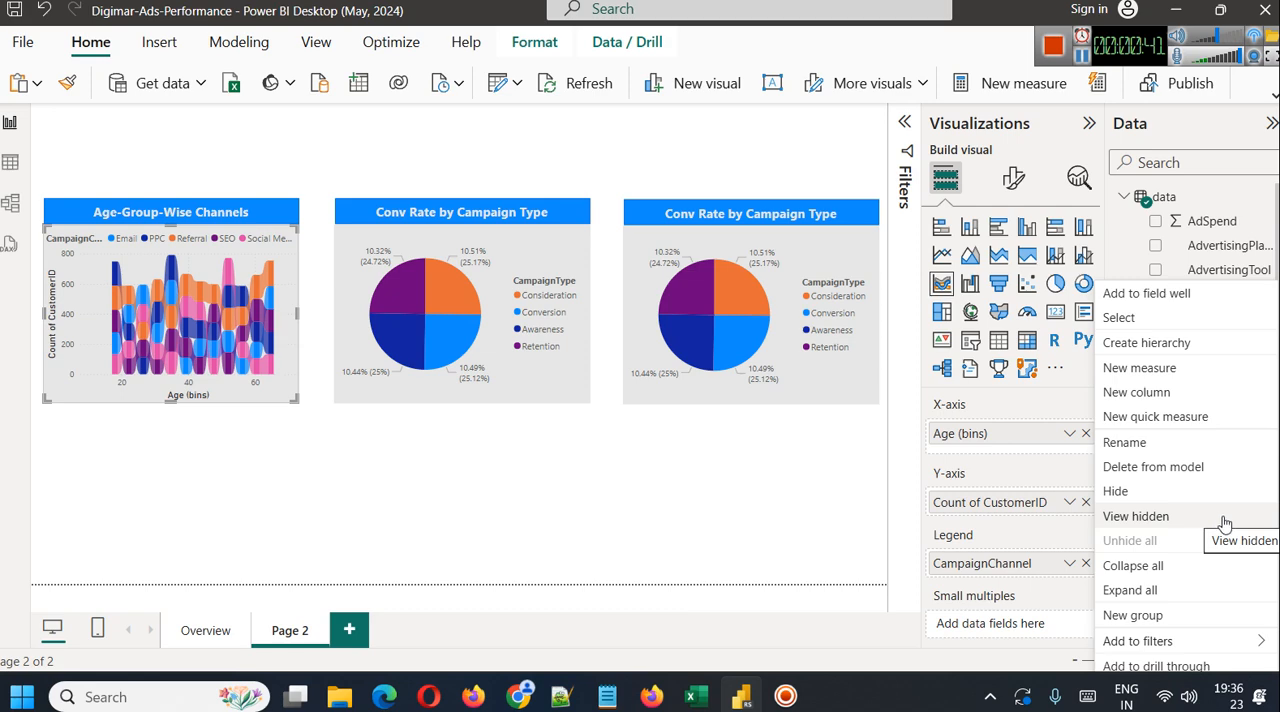
mouse_move(1177, 640)
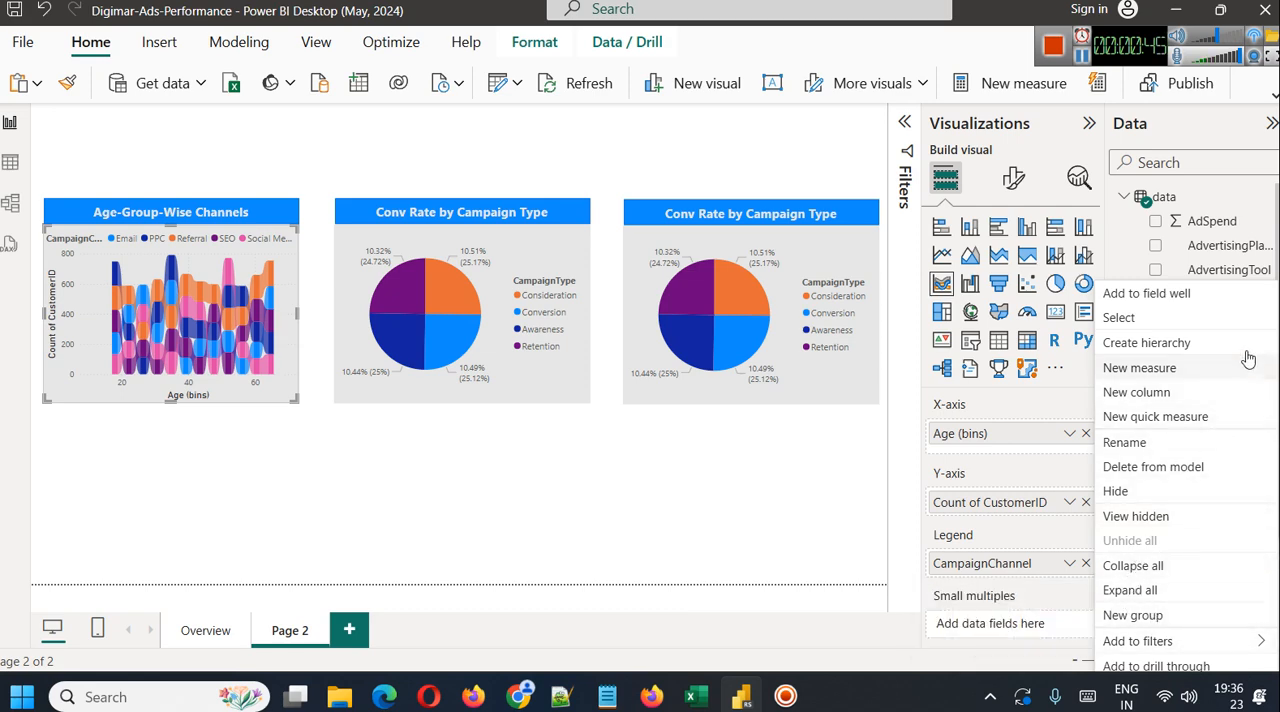
key("Escape")
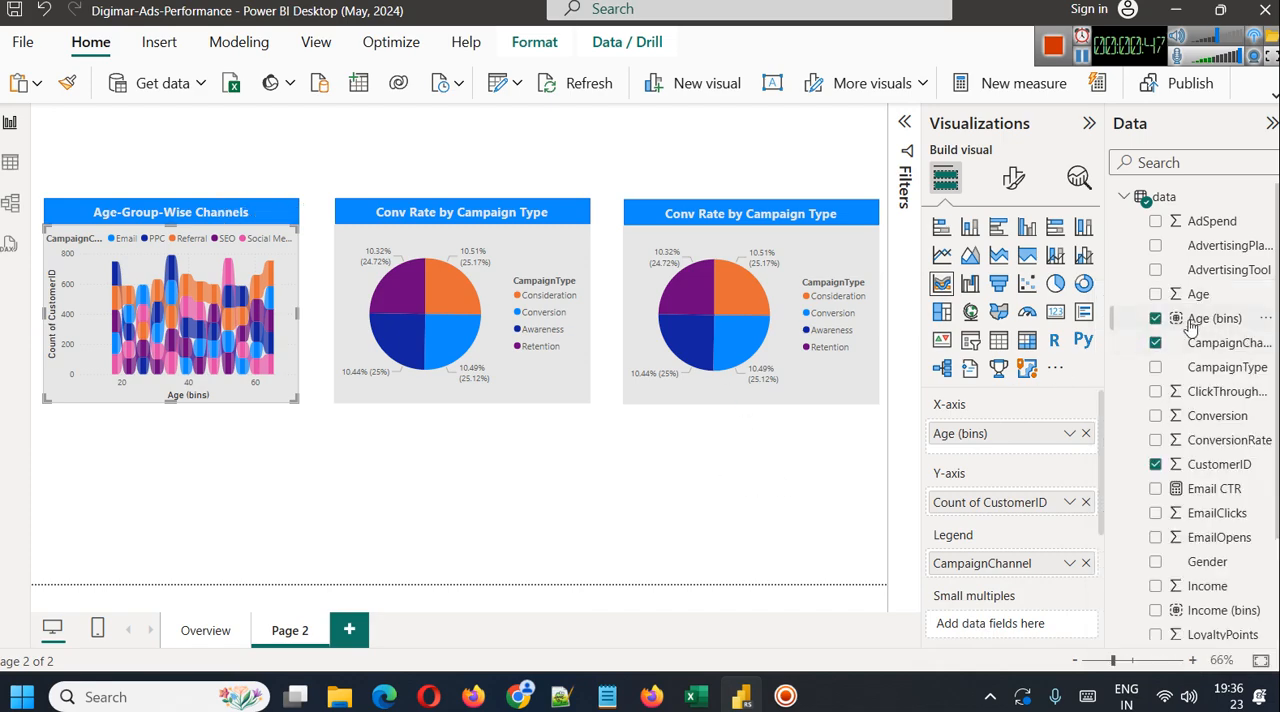
left_click(426, 482)
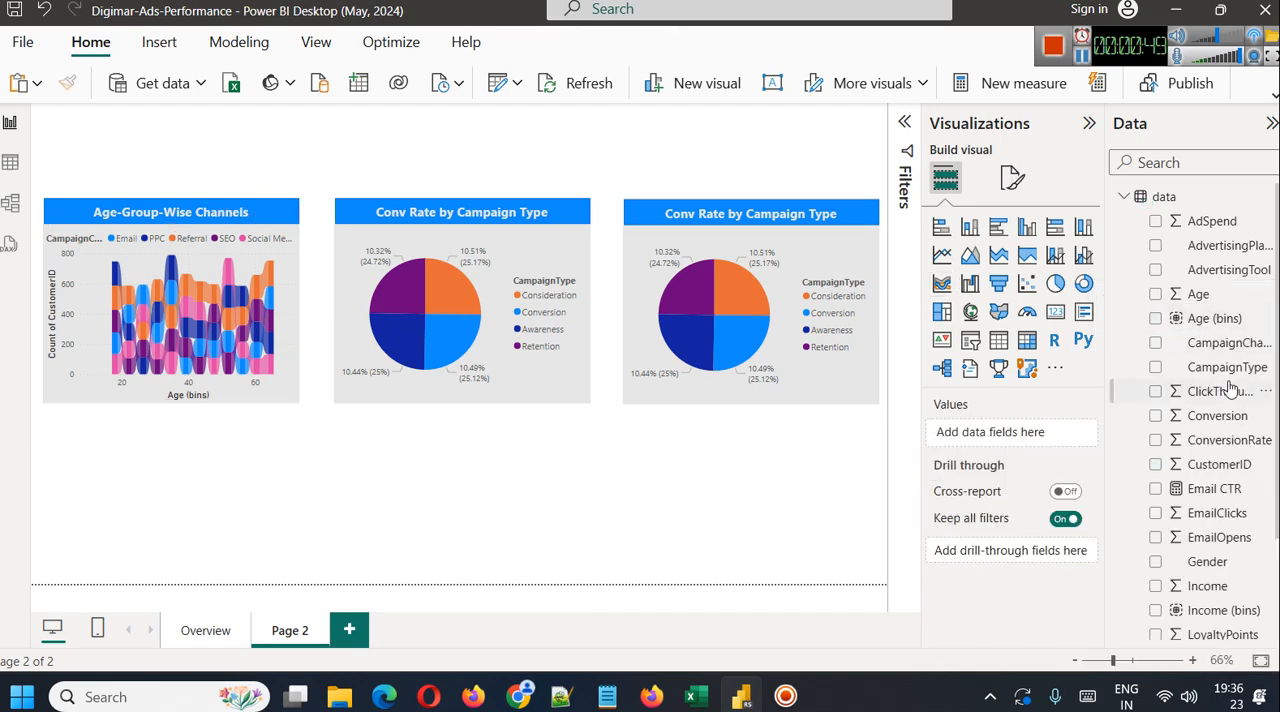
right_click(1268, 319)
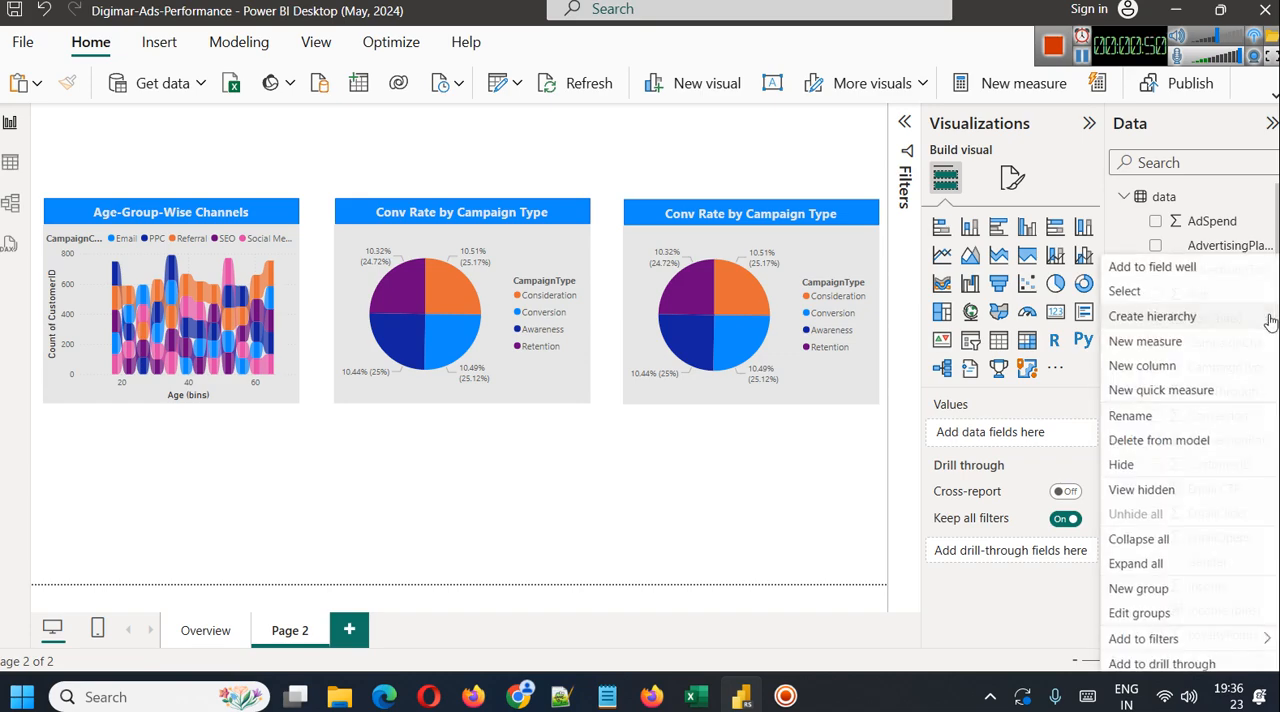
left_click(1140, 613)
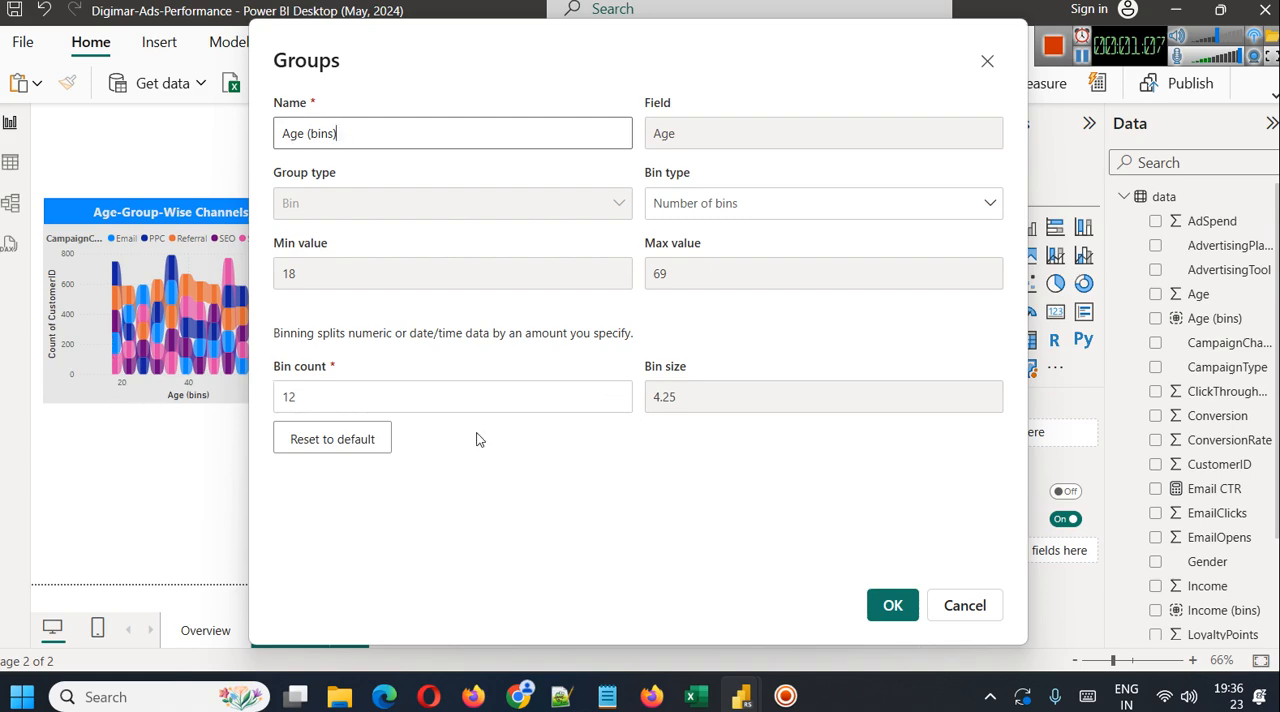
left_click(962, 605)
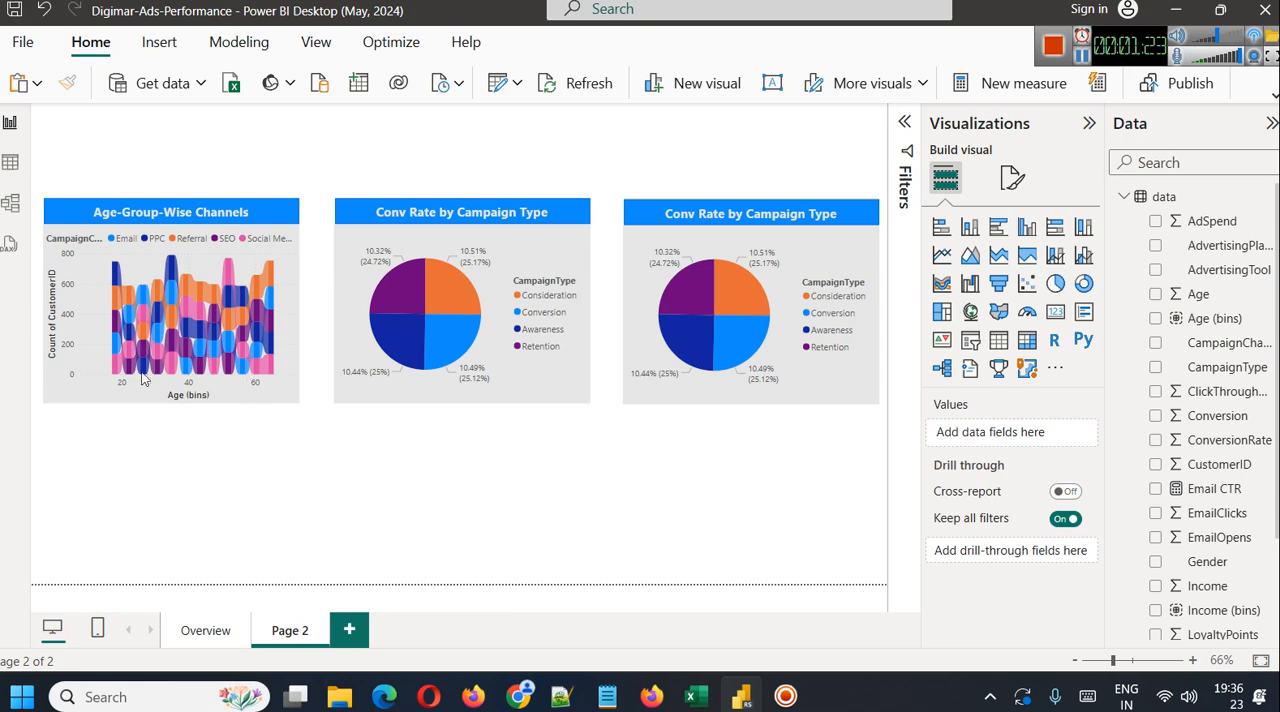
mouse_move(171, 370)
left_click(261, 389)
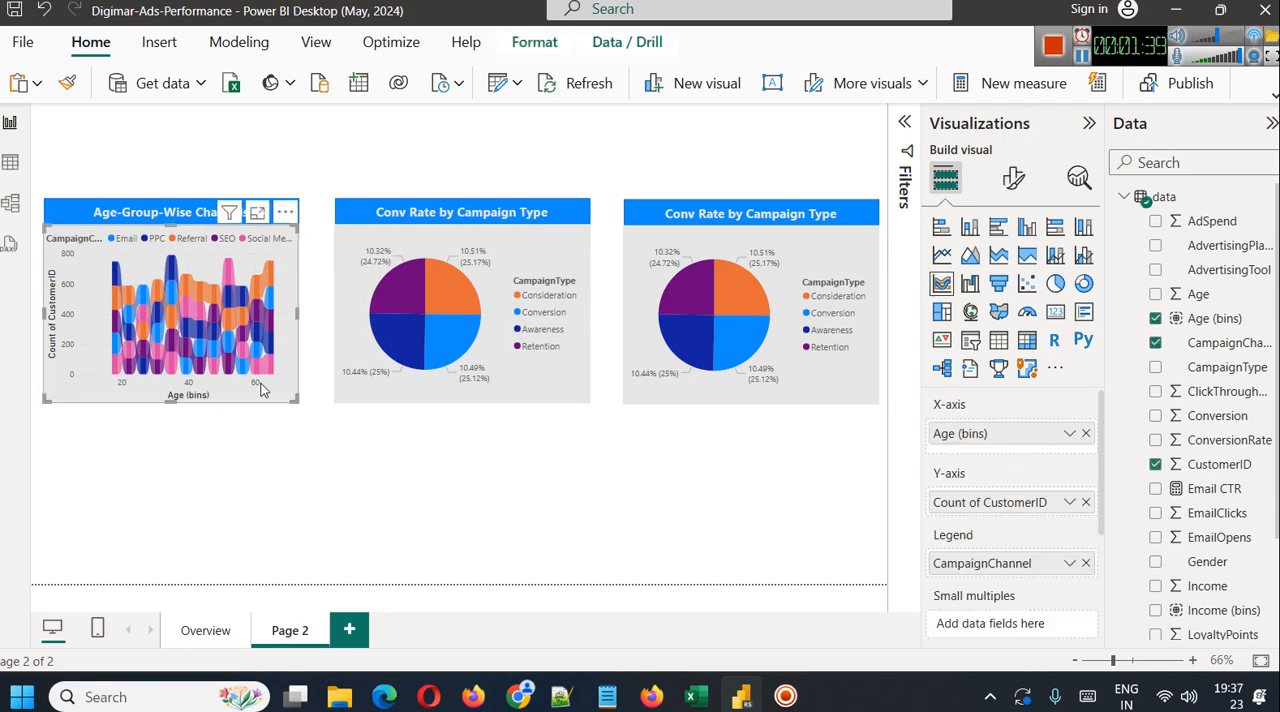
left_click(537, 373)
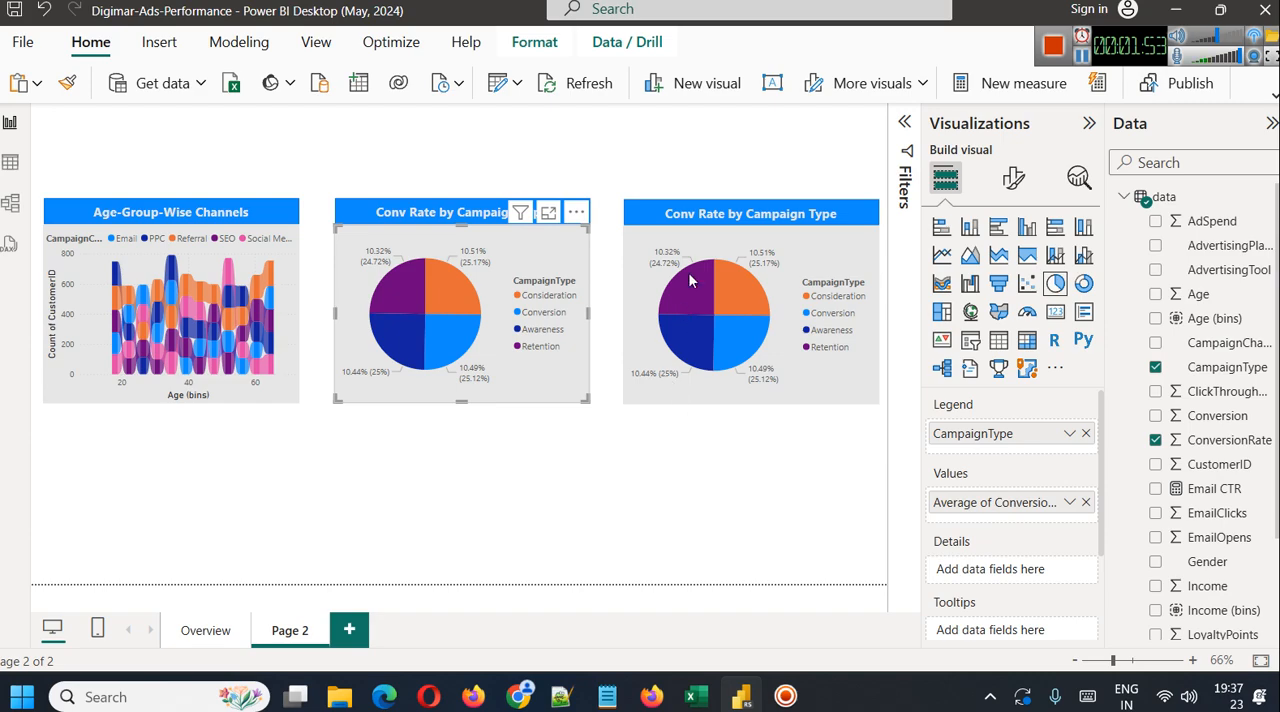
Replace CampaignType with CampaignChannel as the legend of the second Conv Rate by Campaign Type pie chart
left_click(826, 250)
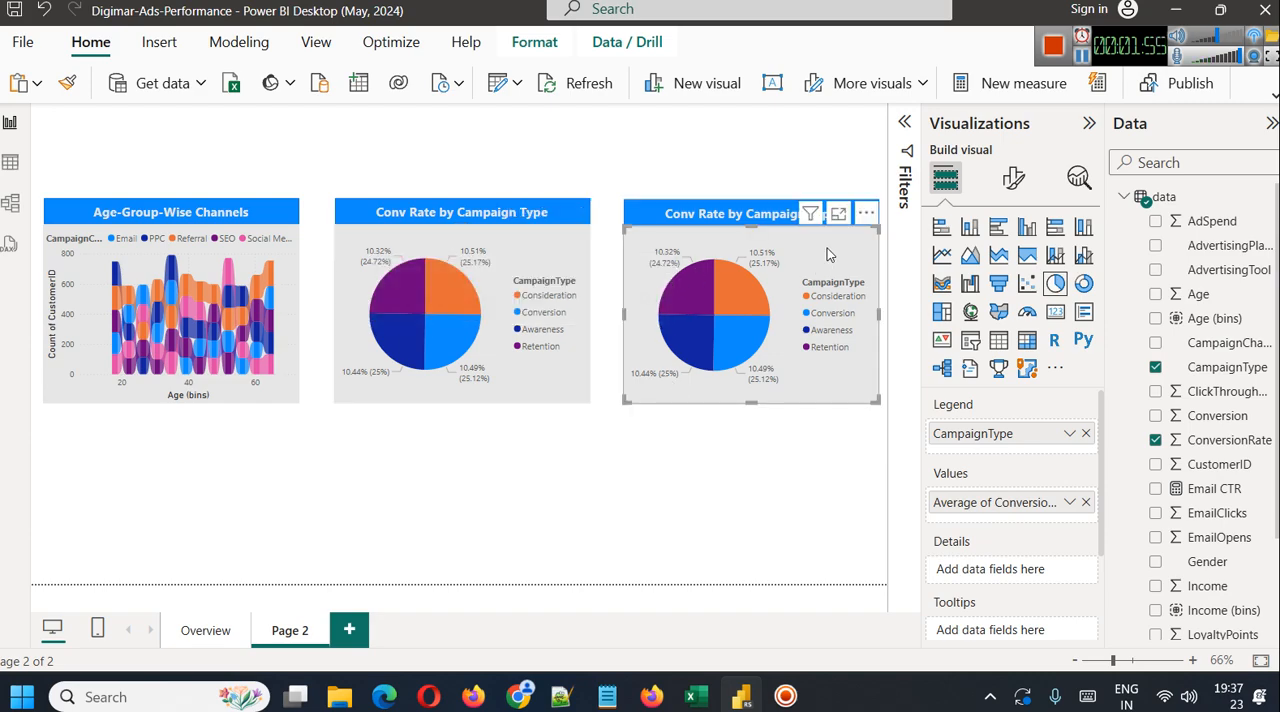
left_click(1086, 433)
left_click_drag(1043, 435, 1040, 433)
left_click(860, 563)
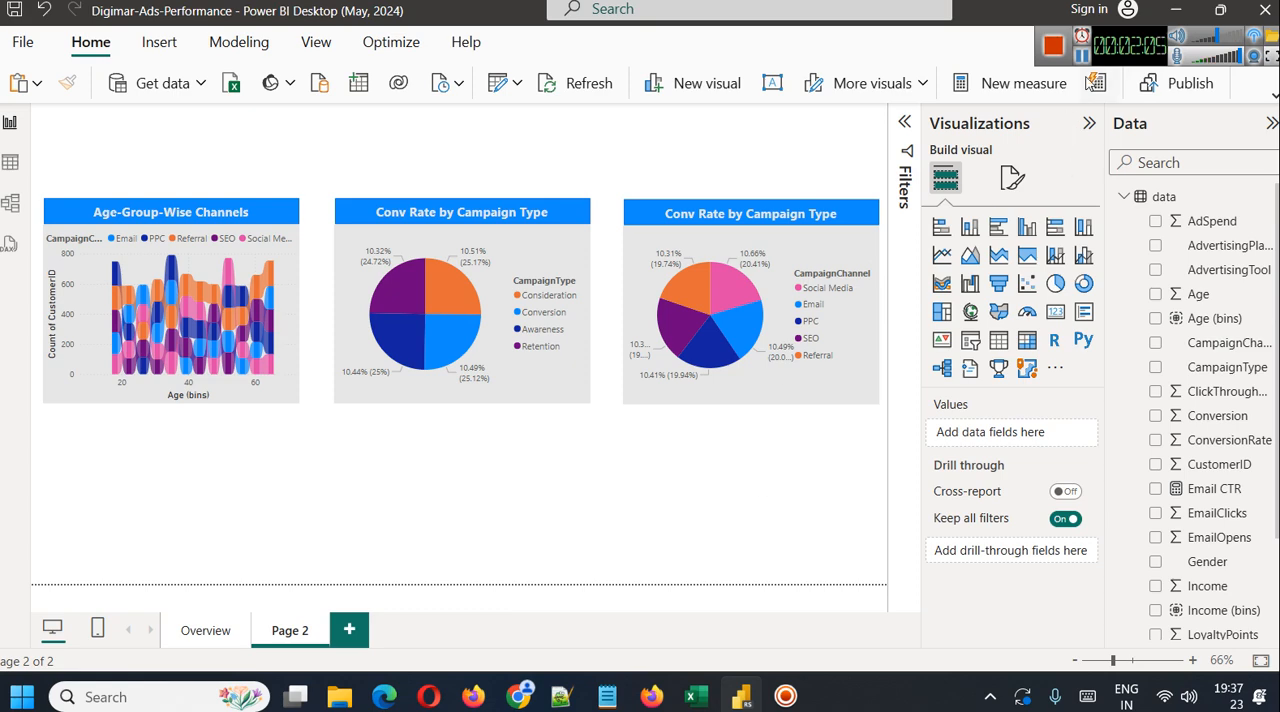
Convert the CampaignChannel conversion rate pie chart to a donut chart
left_click(853, 378)
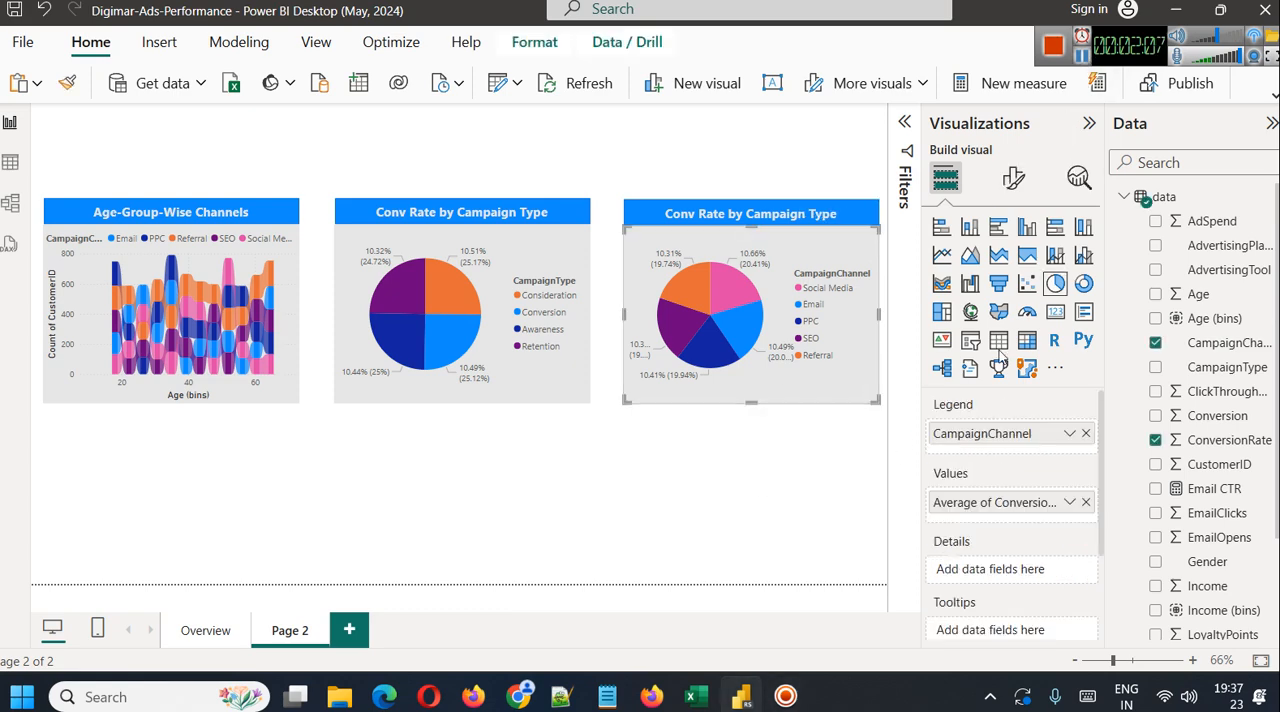
left_click(1084, 283)
left_click(753, 476)
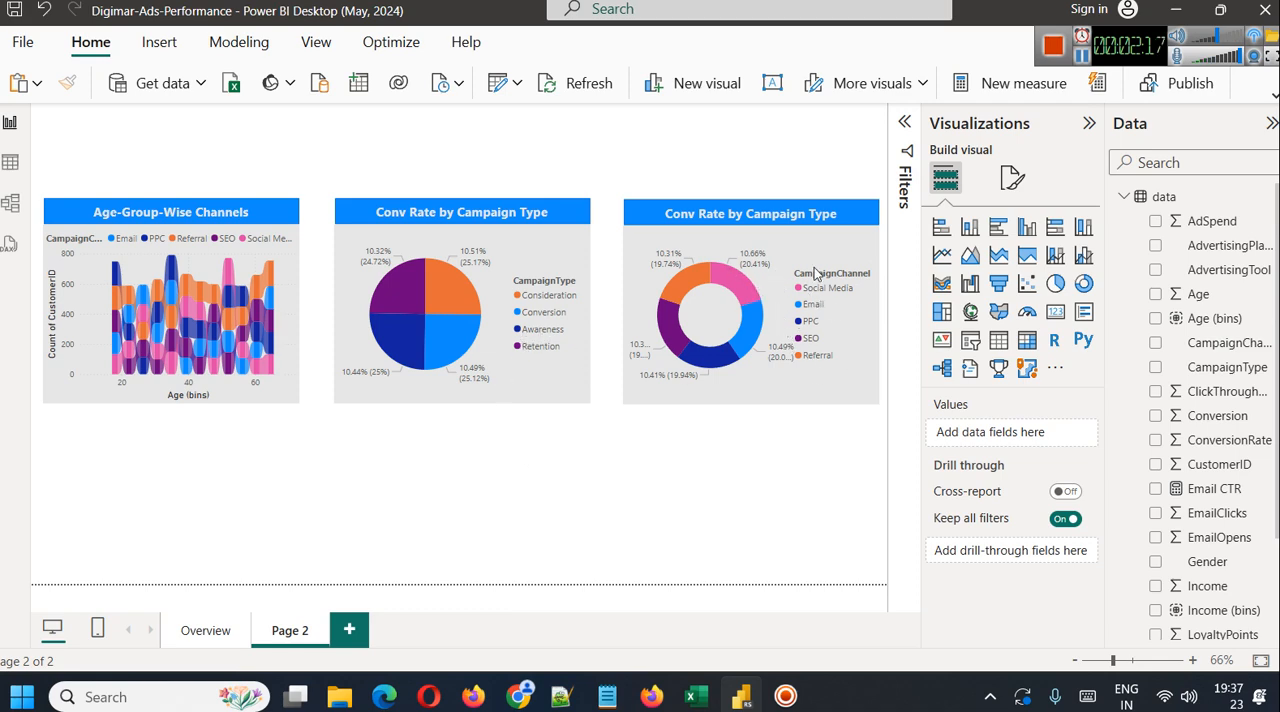
Change the heading above the donut chart to "Conv Rate by Campaign Channel"
left_click(806, 206)
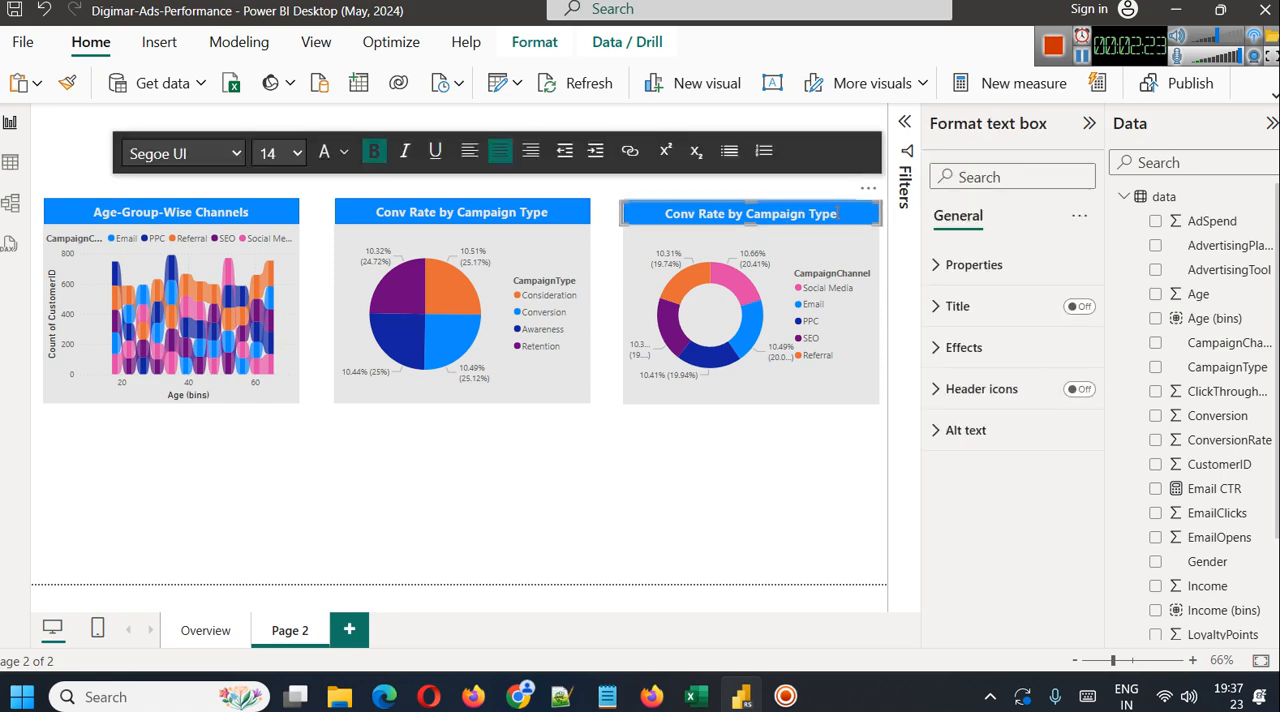
key("BackSpace")
key("BackSpace")
key("BackSpace")
key("BackSpace")
type("C")
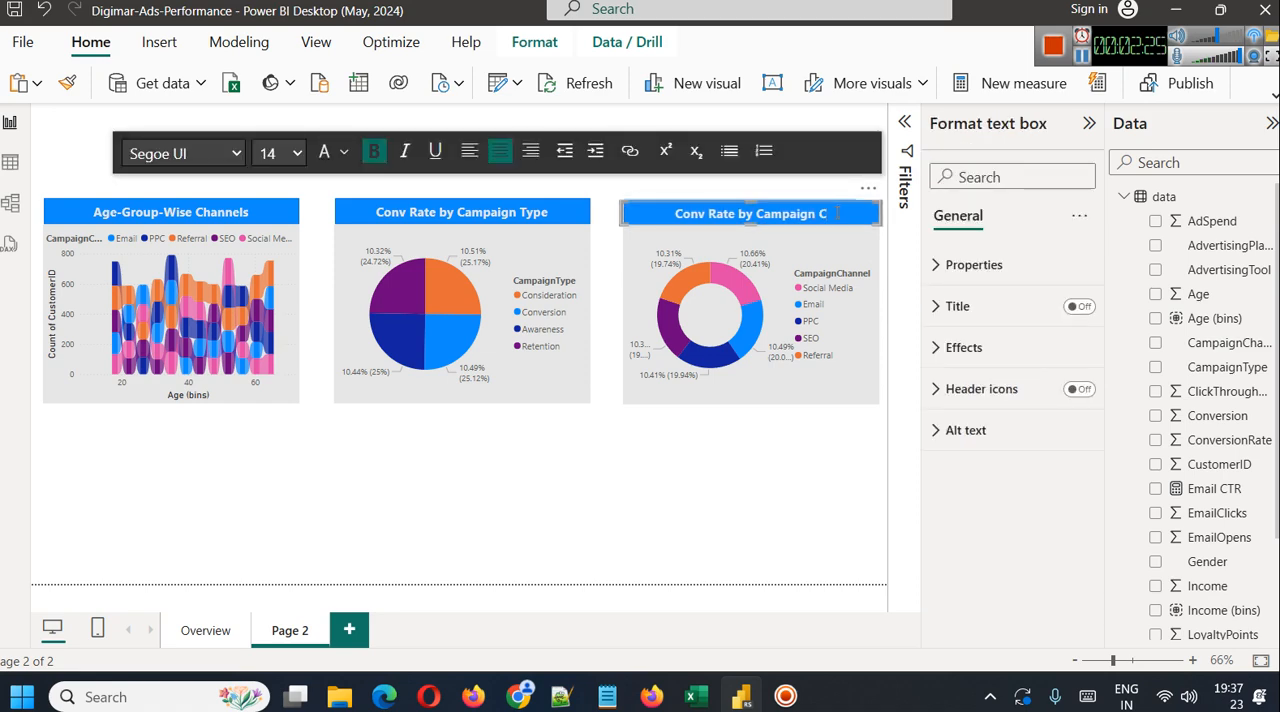
type("hannel")
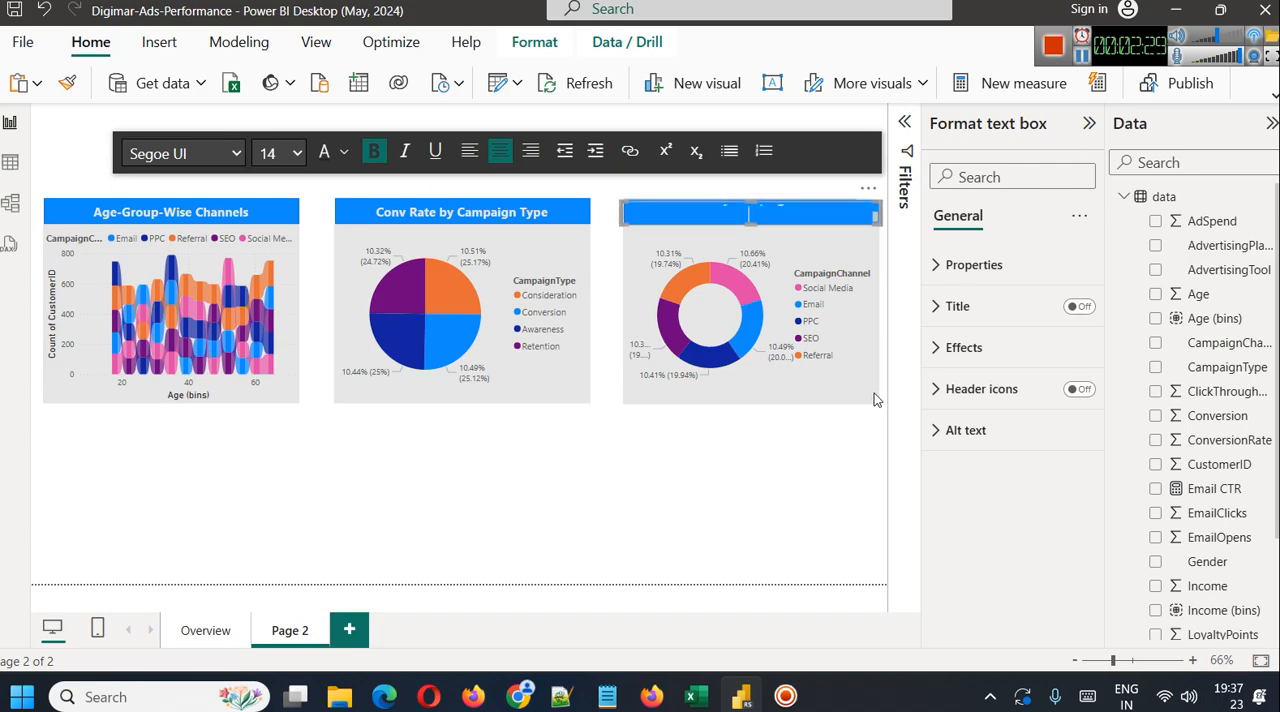
left_click(822, 473)
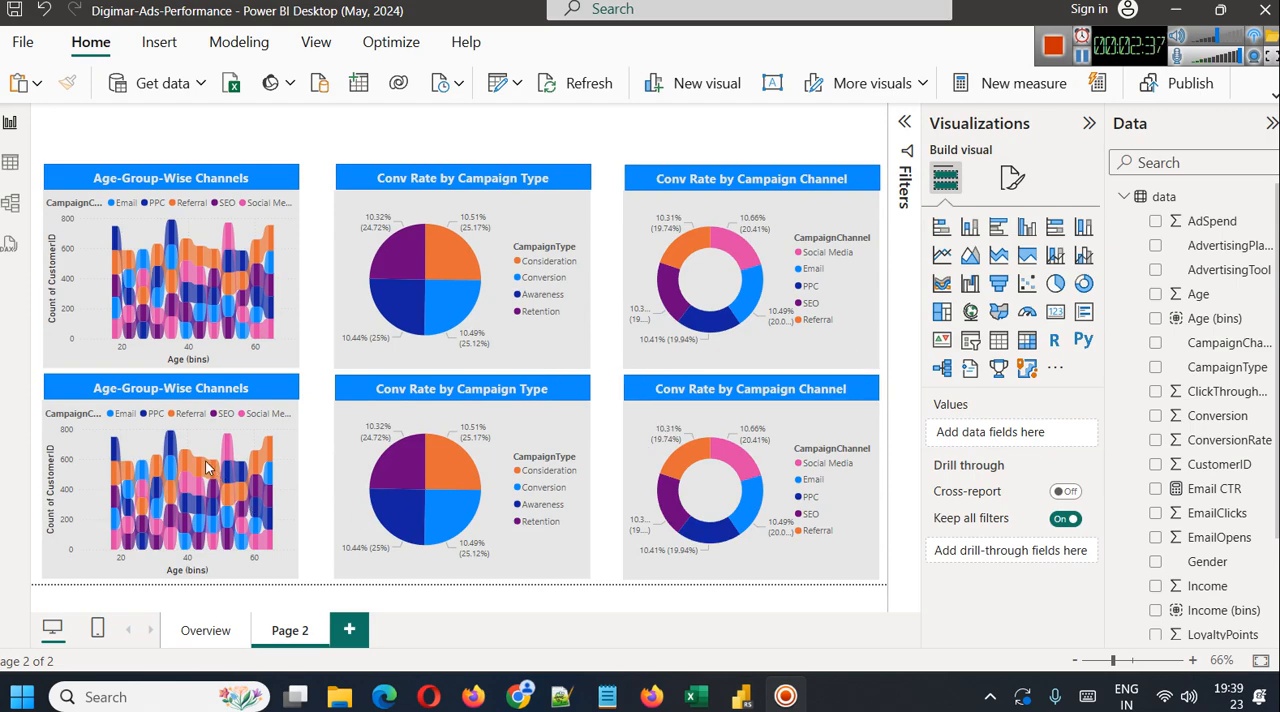
left_click(250, 416)
left_click(266, 384)
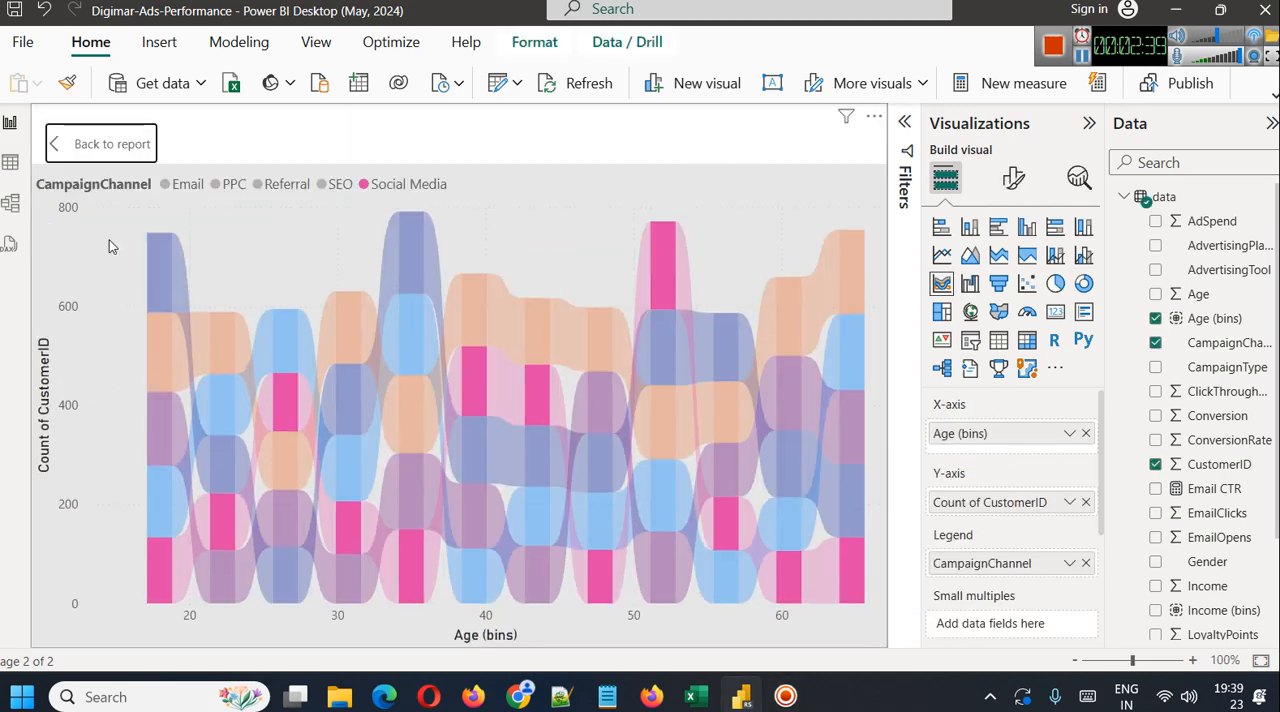
left_click(101, 144)
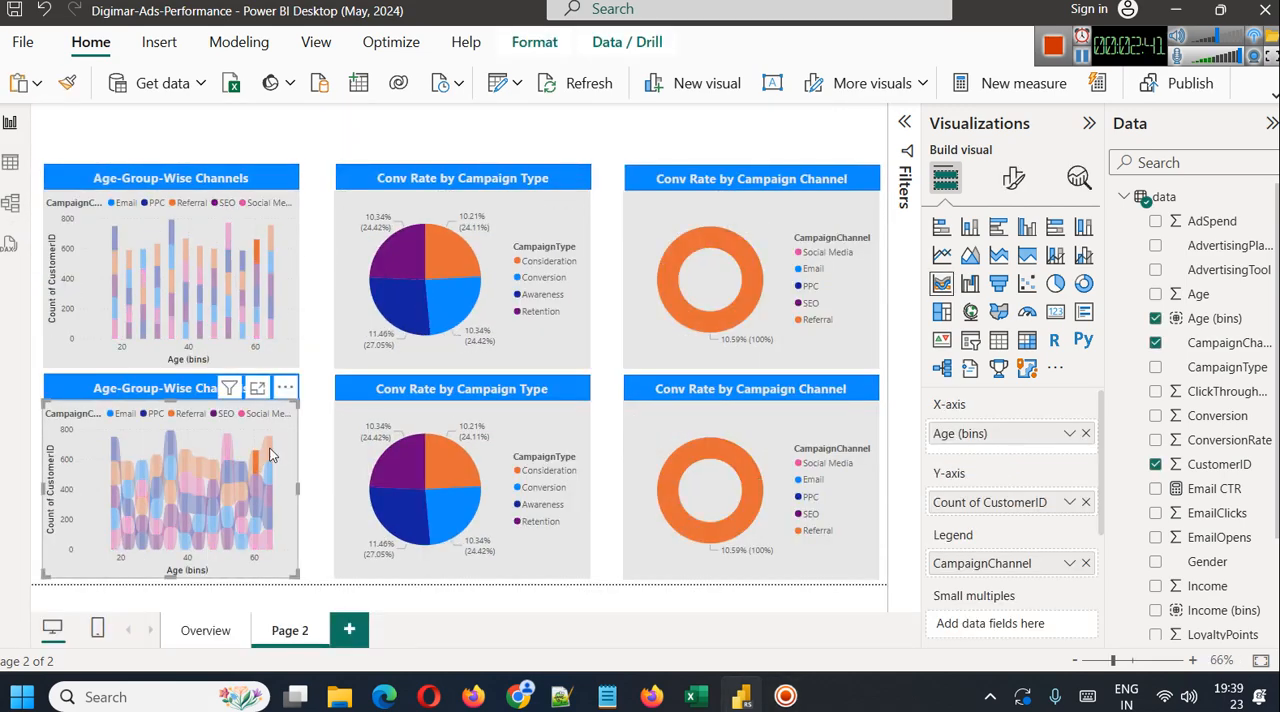
left_click(323, 443)
Convert the lower Age-Group-Wise Channels chart to a scatter chart and remove its CustomerID count and Age (bins) fields
left_click(212, 414)
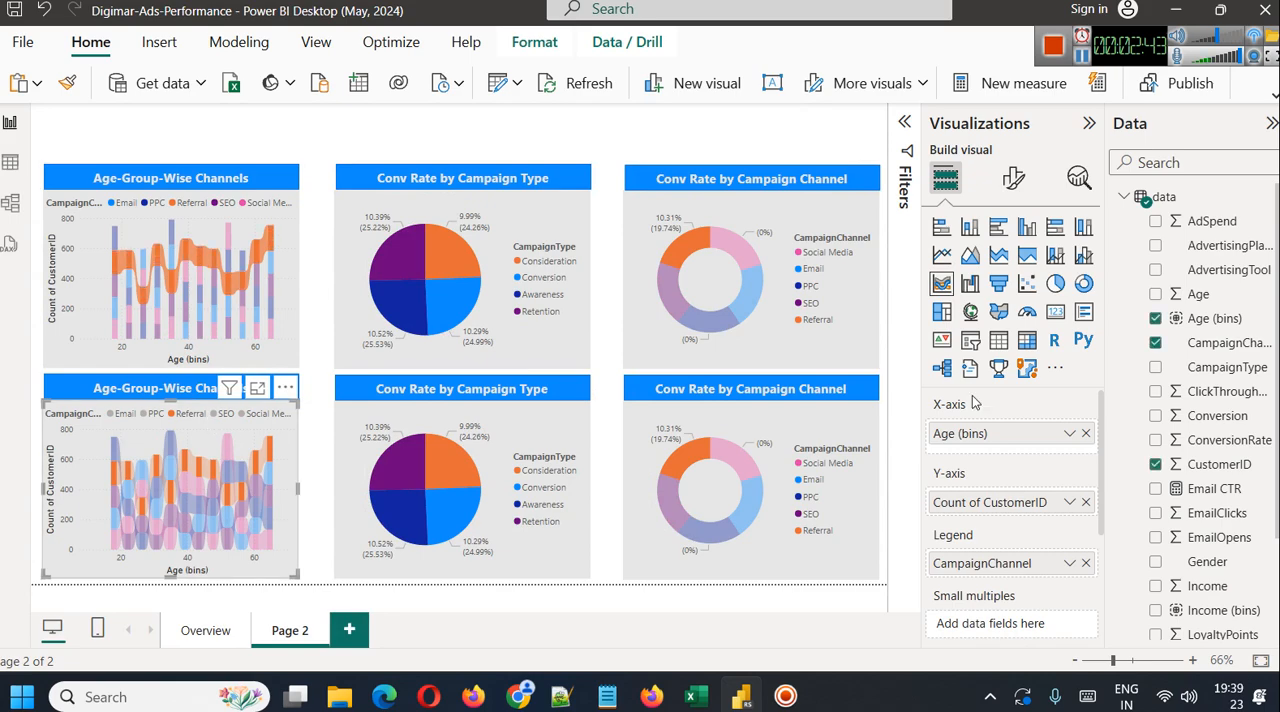
left_click(1027, 283)
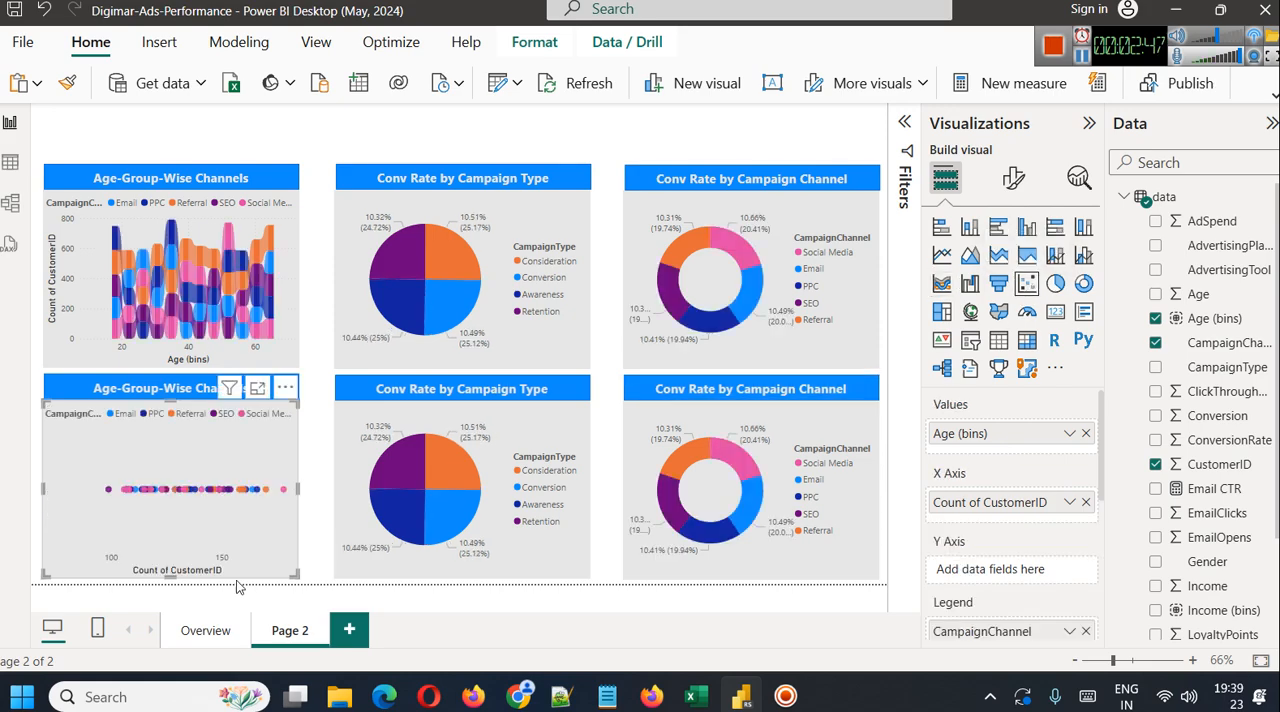
left_click(1086, 502)
left_click(1086, 433)
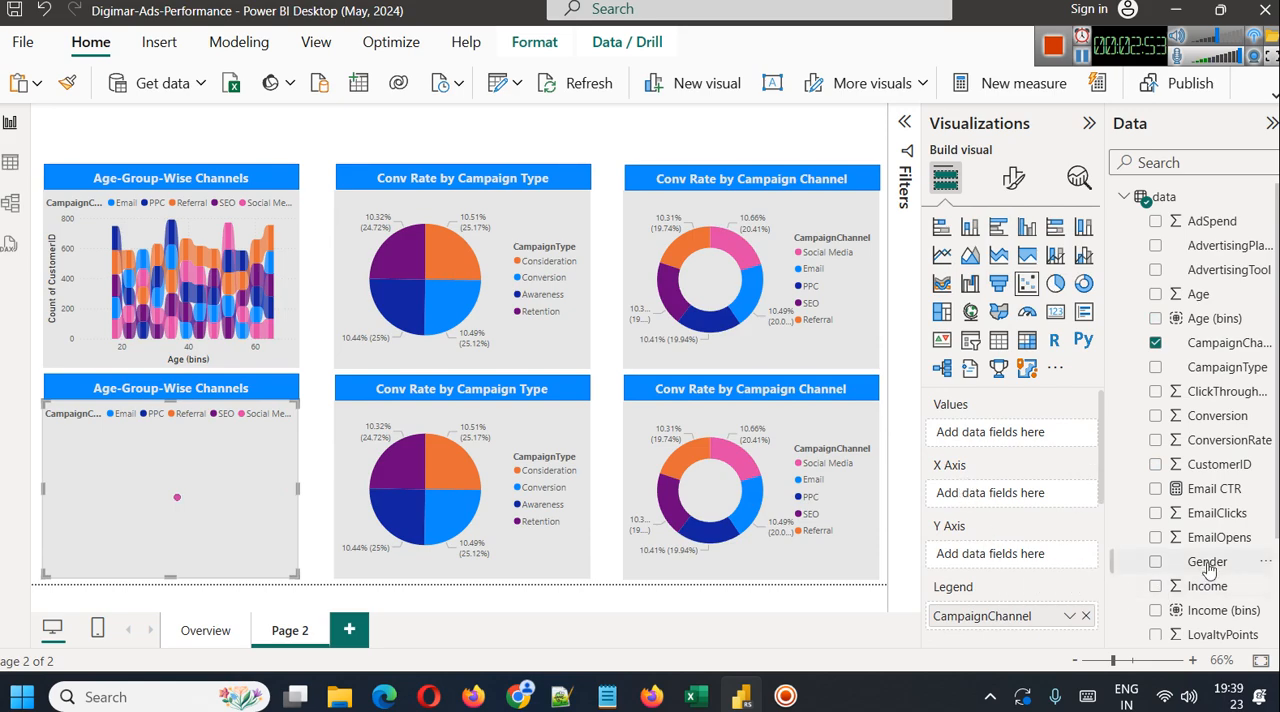
Plot WebsiteVisits on the X axis and SocialShares on the Y axis of the scatter chart
scroll(1240, 560, "down", 3)
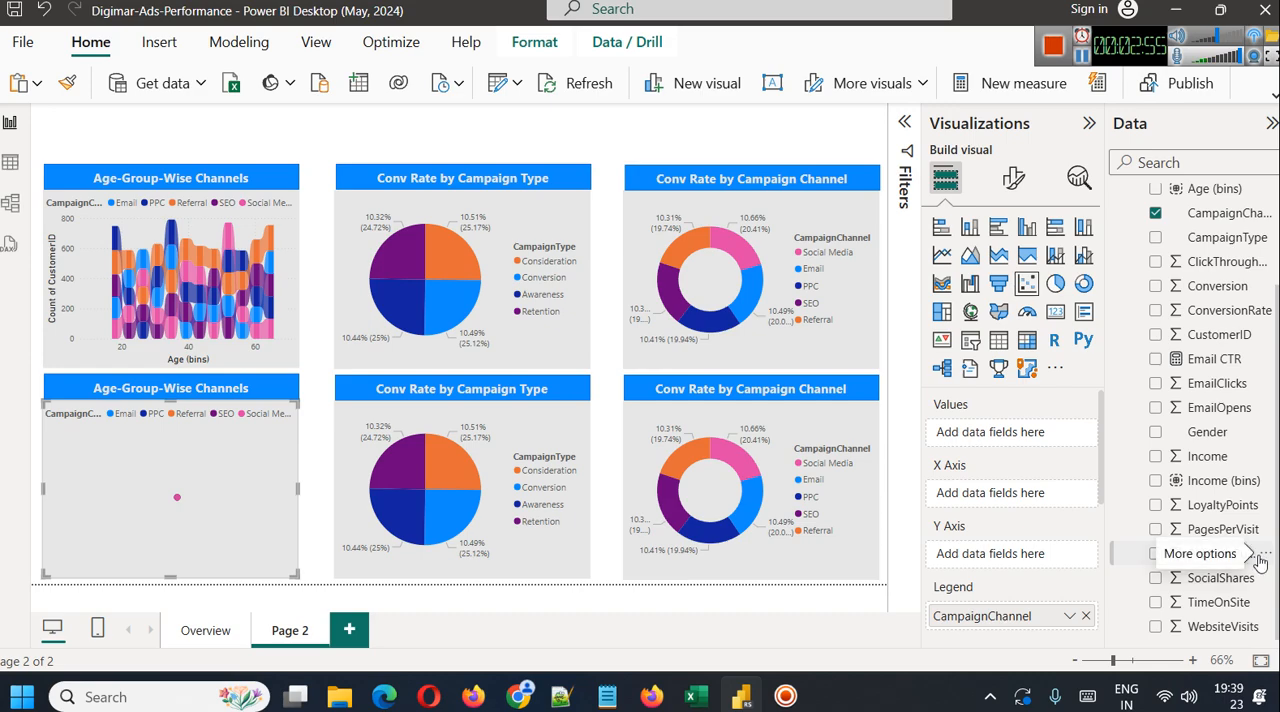
left_click_drag(1233, 591, 1016, 503)
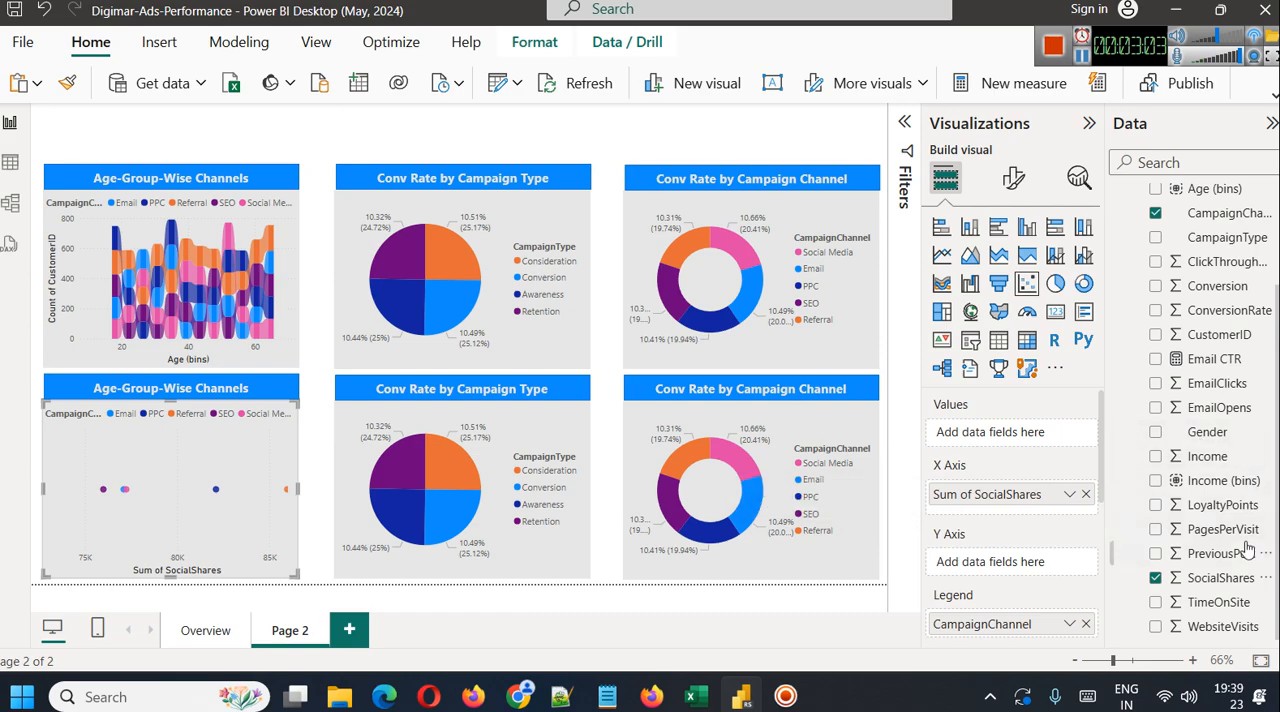
left_click_drag(1014, 493, 997, 553)
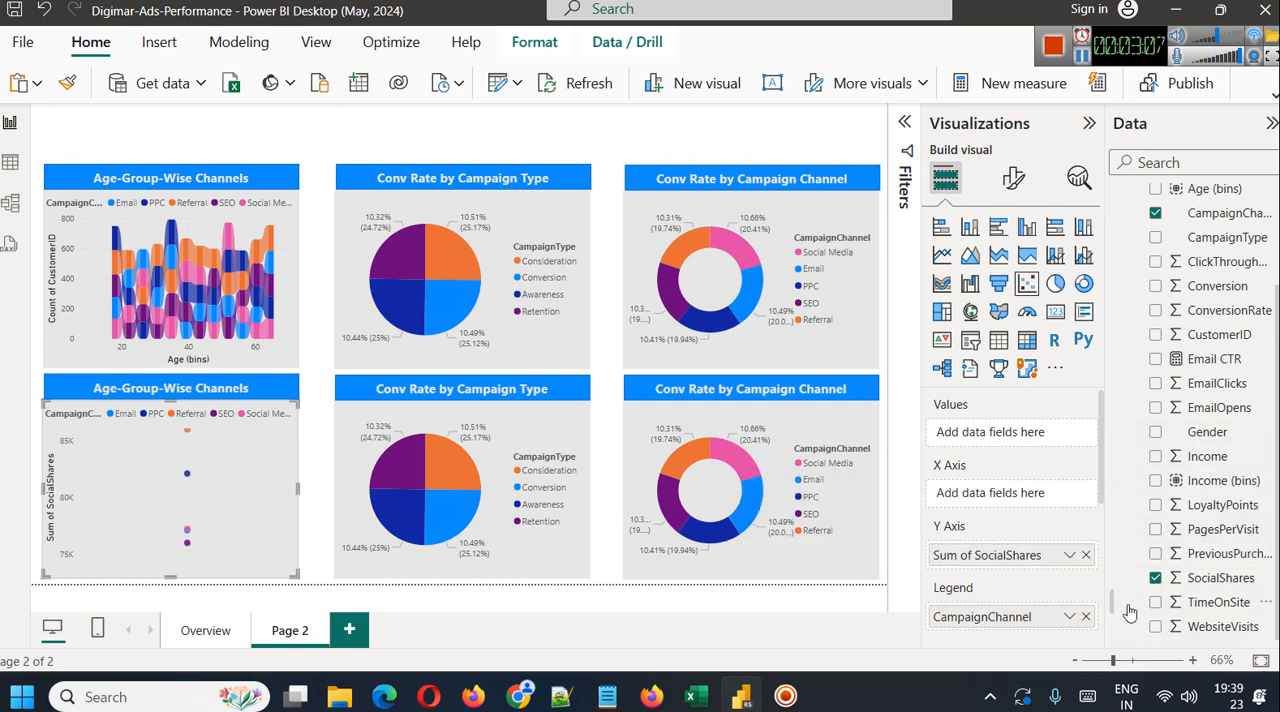
left_click_drag(1234, 643, 1018, 500)
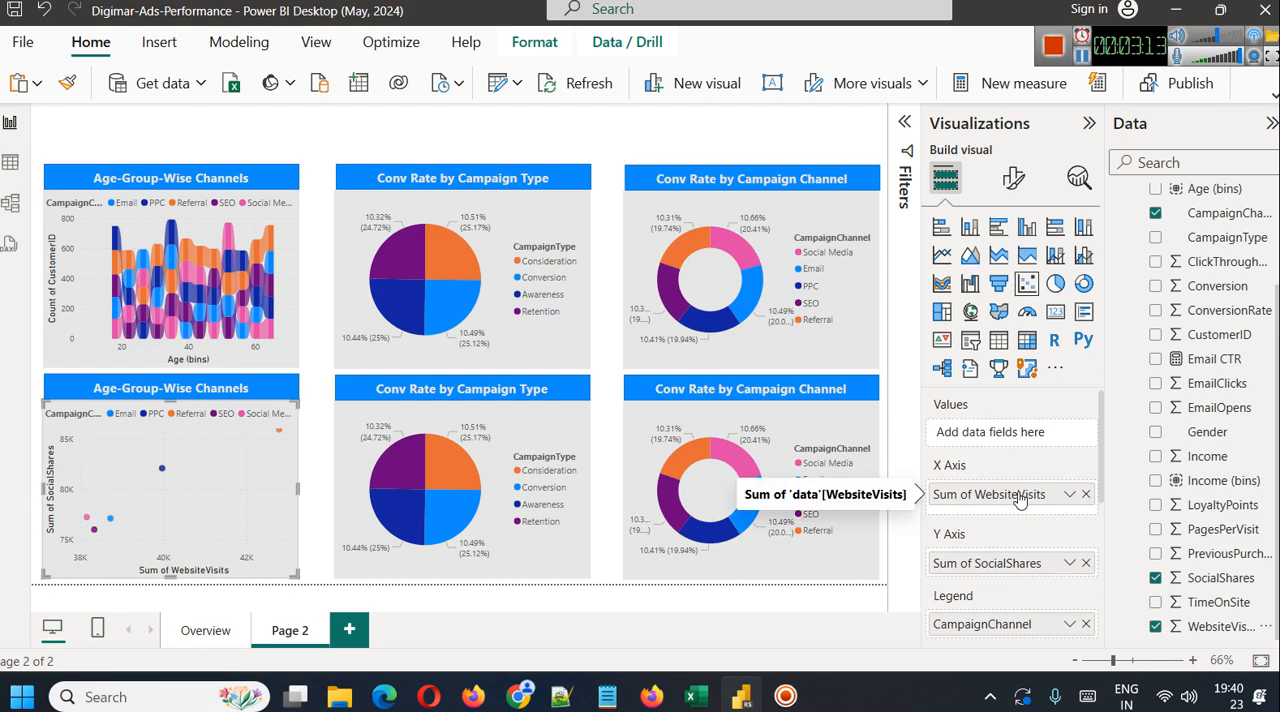
Remove CampaignChannel from the scatter chart's legend and set both SocialShares and WebsiteVisits to Don't summarize
left_click(1086, 626)
left_click(1068, 563)
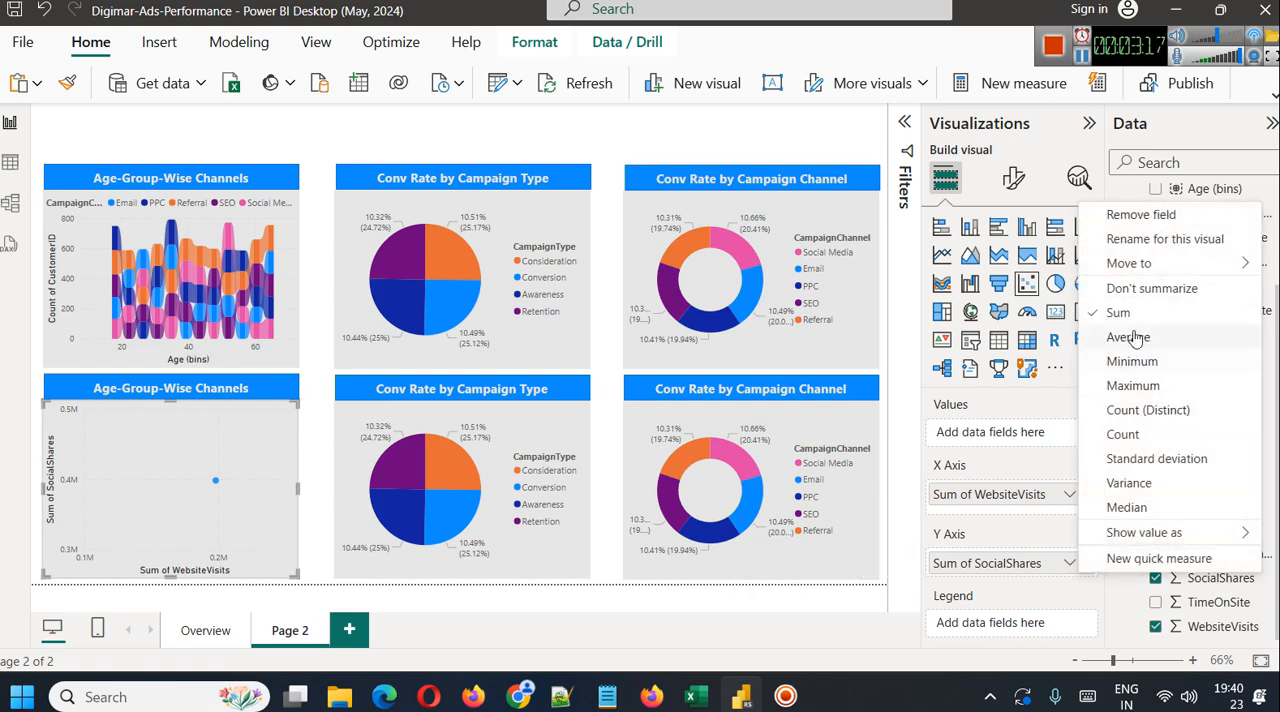
left_click(1149, 290)
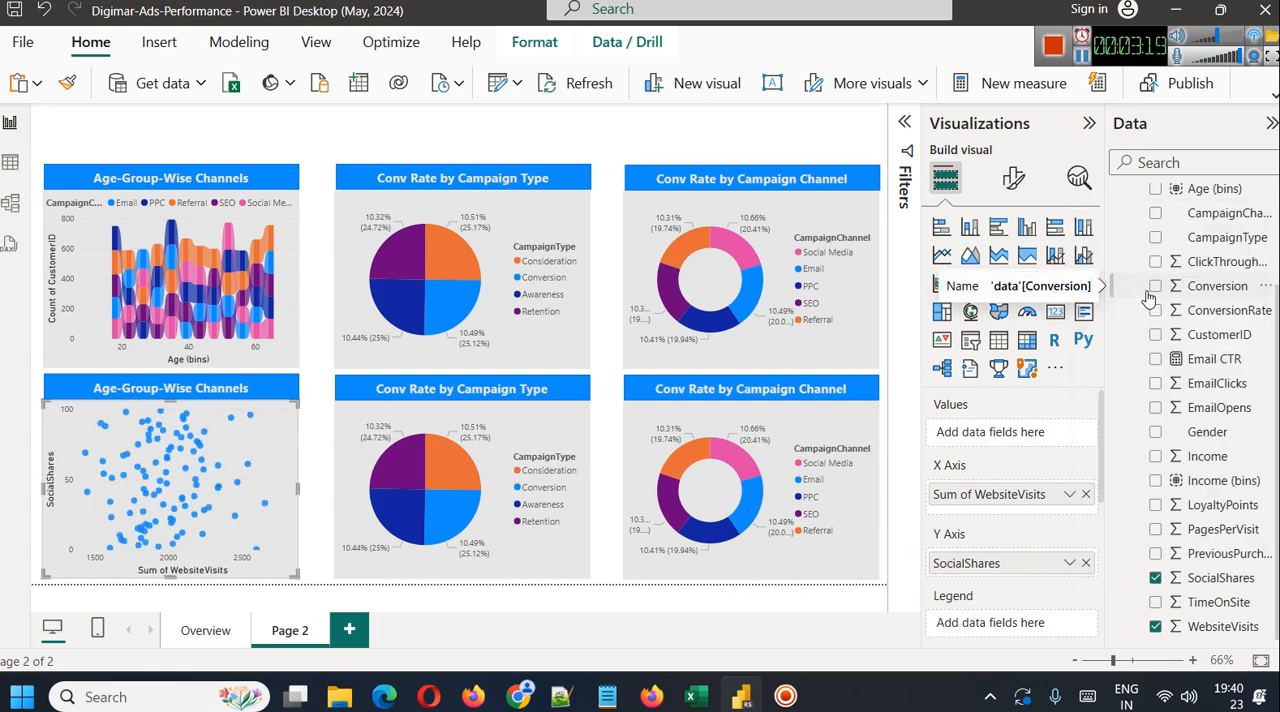
left_click(1070, 494)
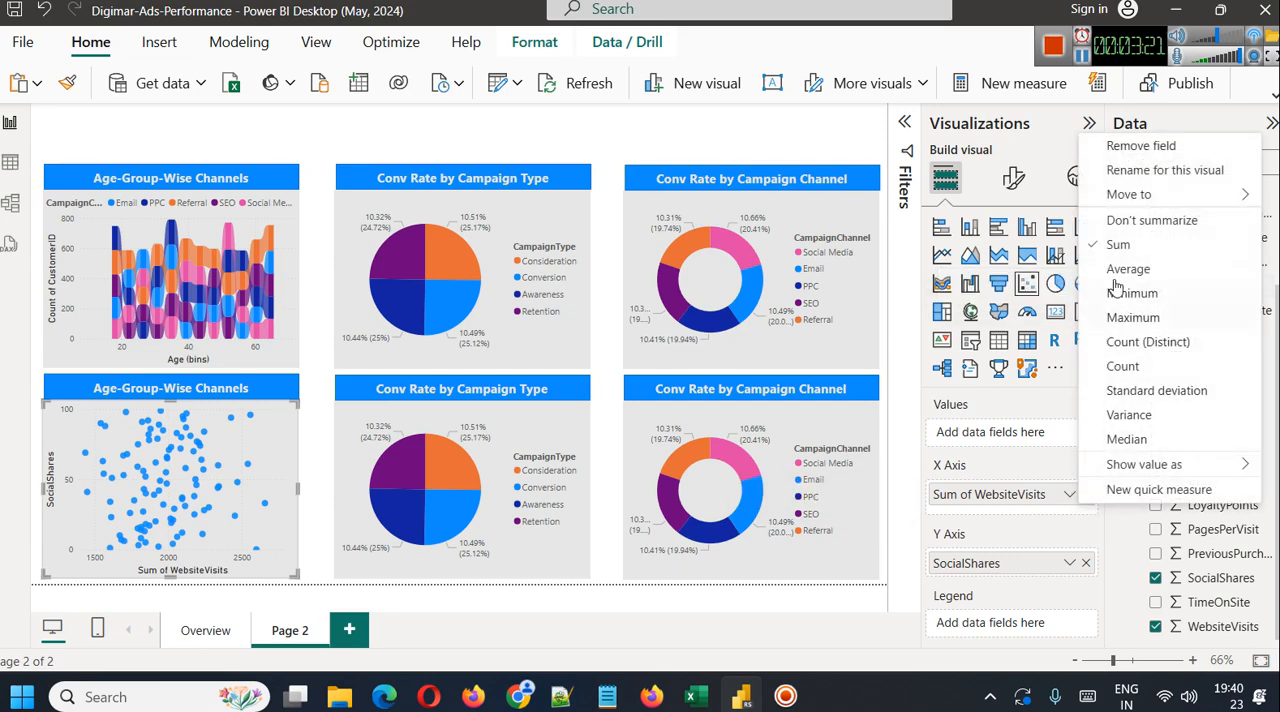
left_click(1130, 222)
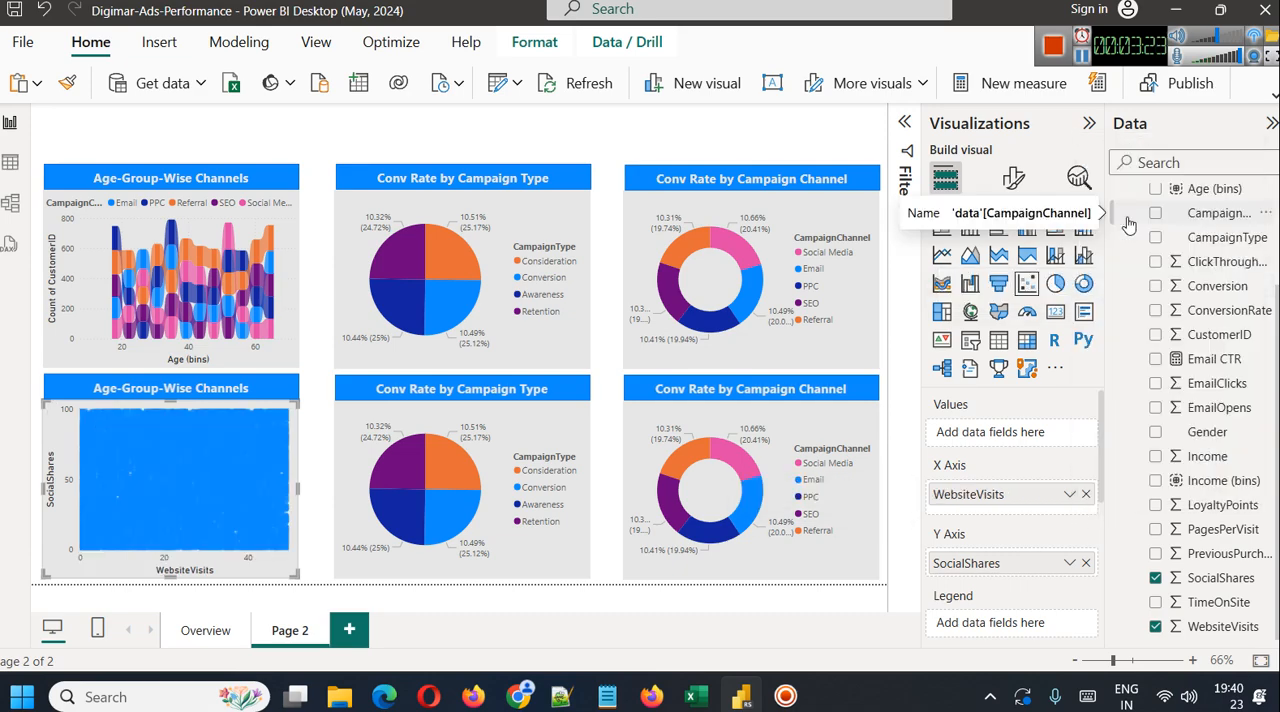
mouse_move(165, 466)
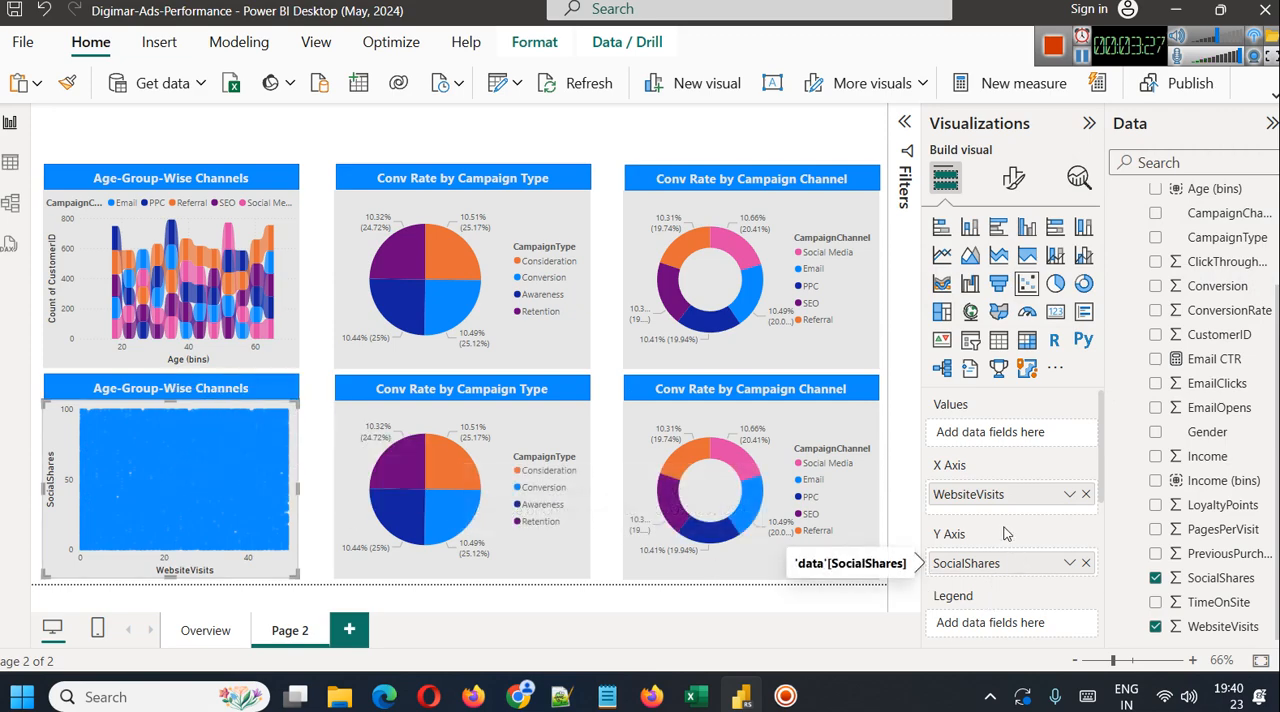
Summarize WebsiteVisits by Average on the scatter chart's X axis, and inspect the chart in focus mode before returning to the report
left_click(1069, 497)
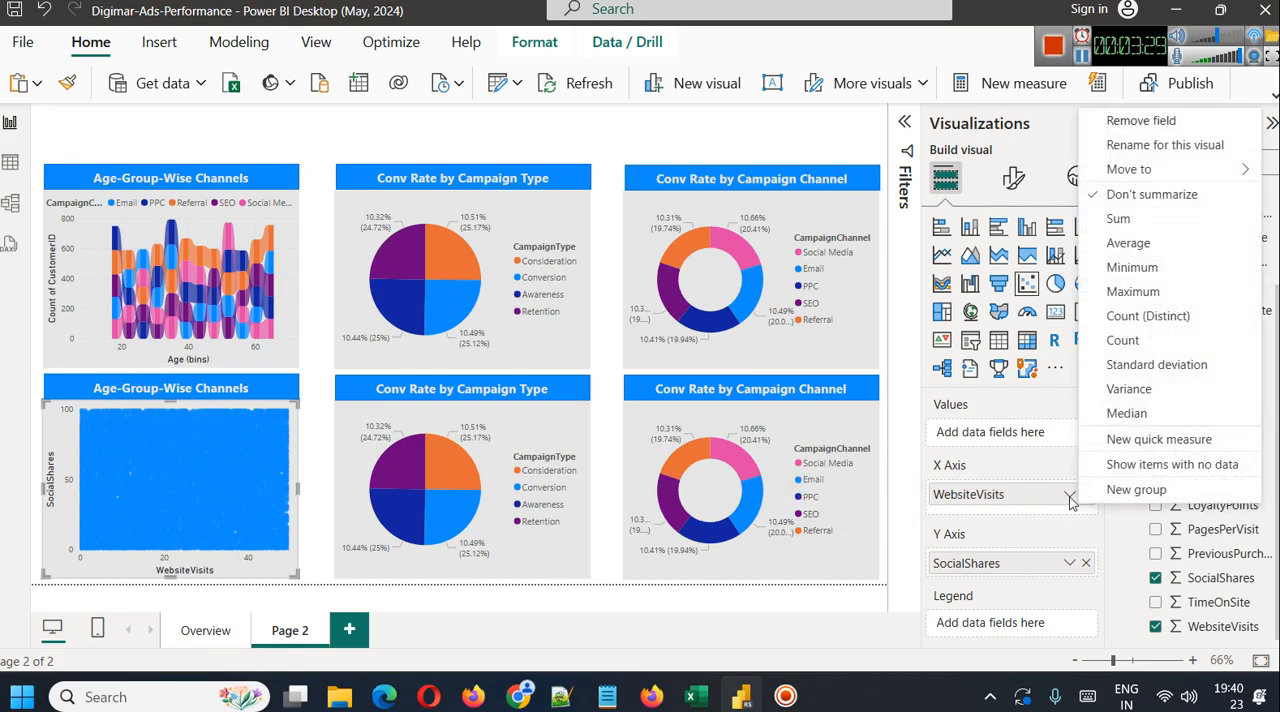
left_click(1153, 247)
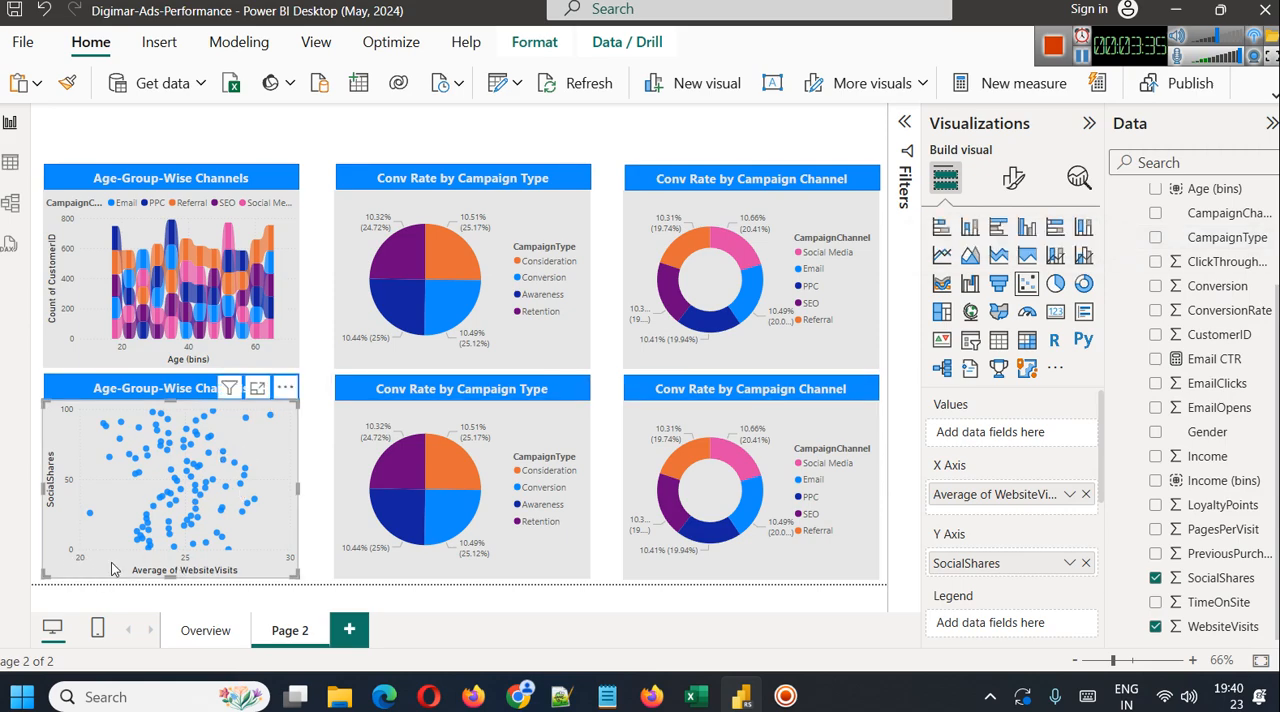
left_click(257, 387)
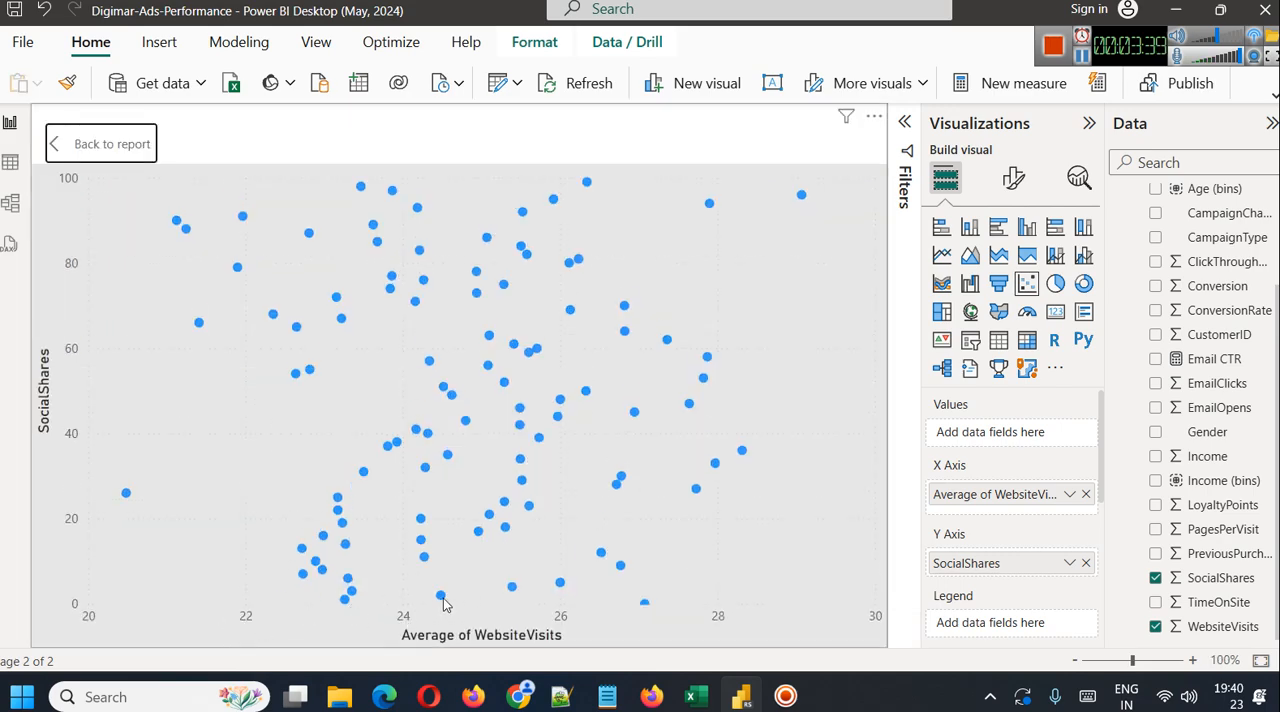
mouse_move(443, 603)
left_click(100, 143)
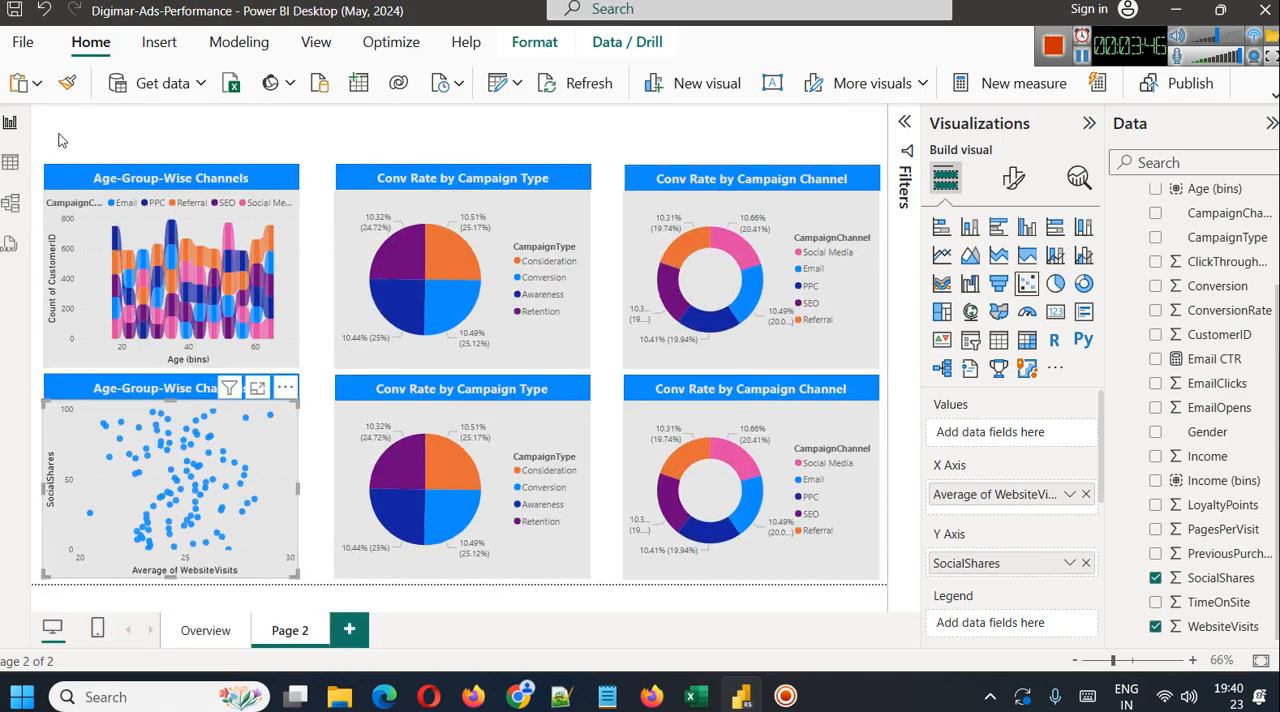
Try Average as the summarization for SocialShares on the scatter chart's Y axis and return it to Don't summarize
left_click(1069, 563)
left_click(1150, 314)
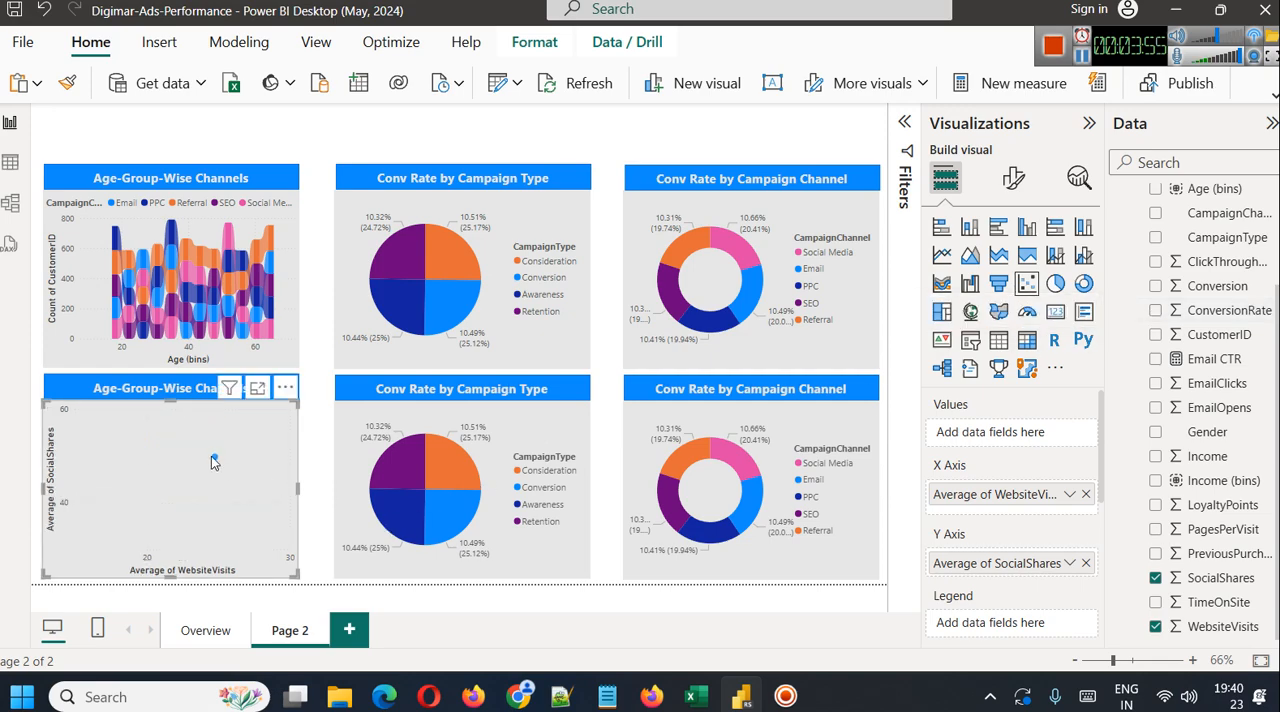
mouse_move(214, 462)
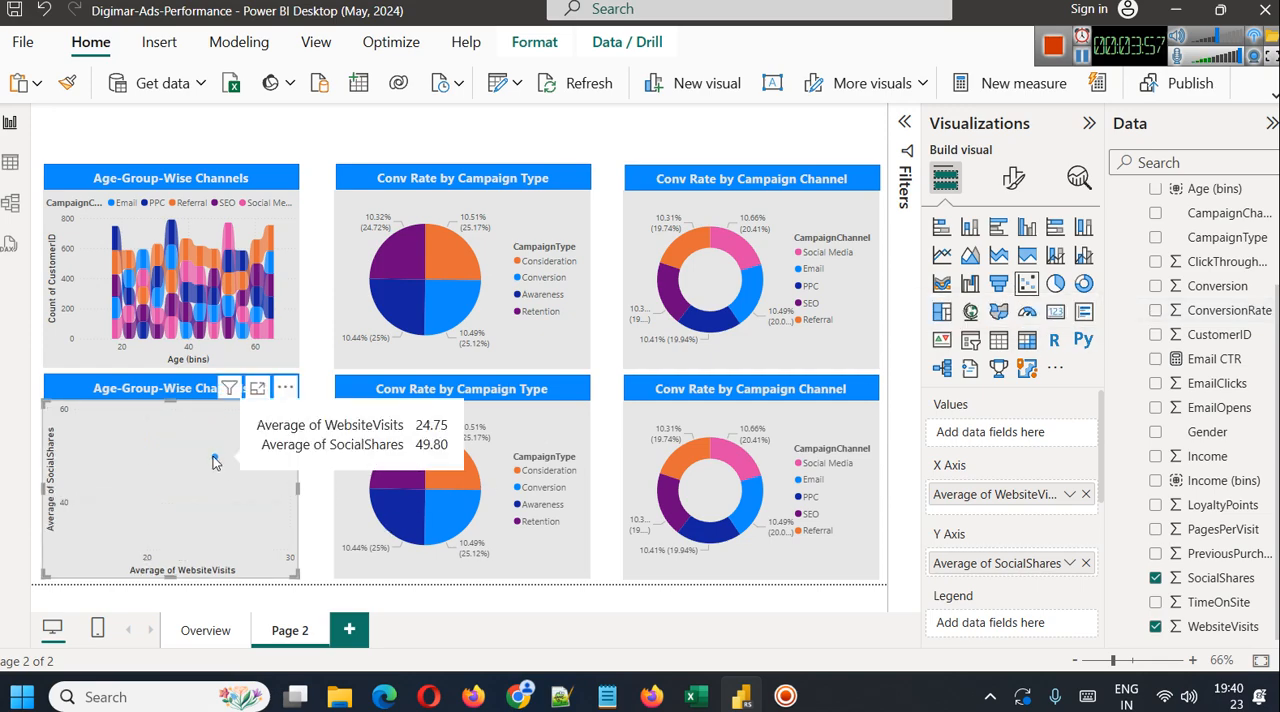
left_click(1076, 560)
left_click(1168, 289)
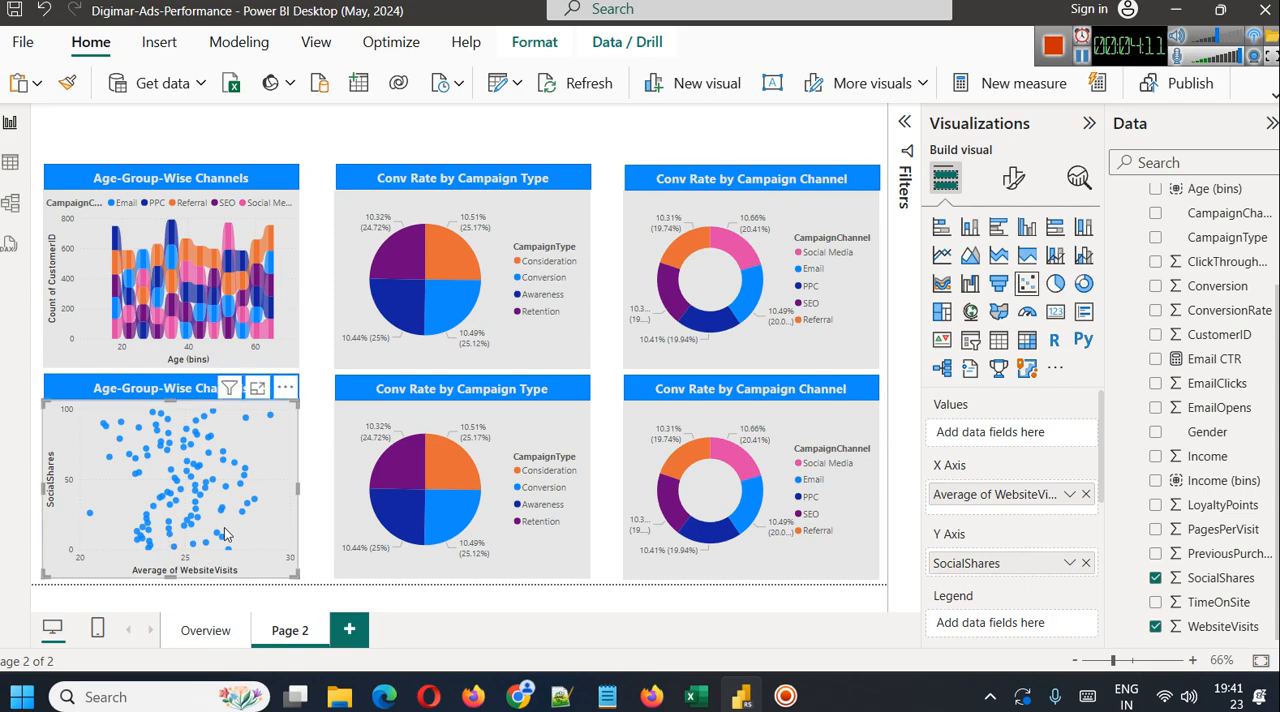
Change the heading above the scatter chart to "Social Share Count by Avg Site visits"
left_click_drag(90, 389, 254, 389)
type("Soci")
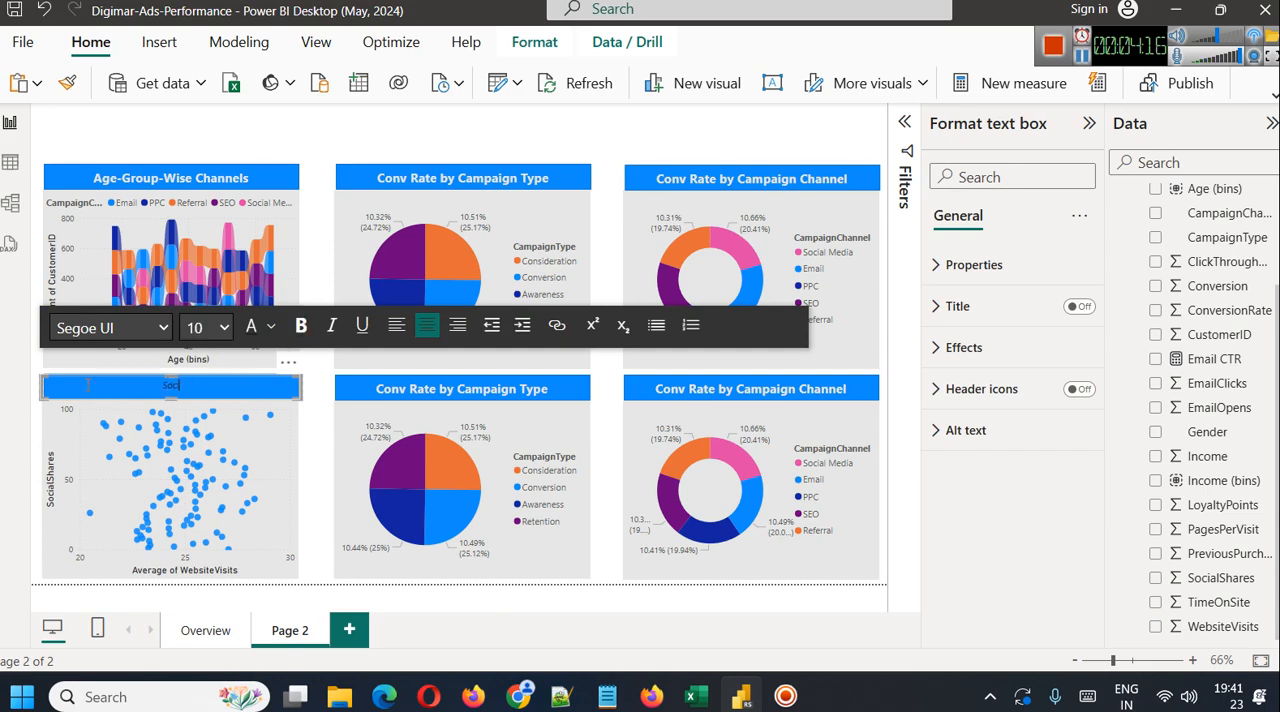
key("ctrl+z")
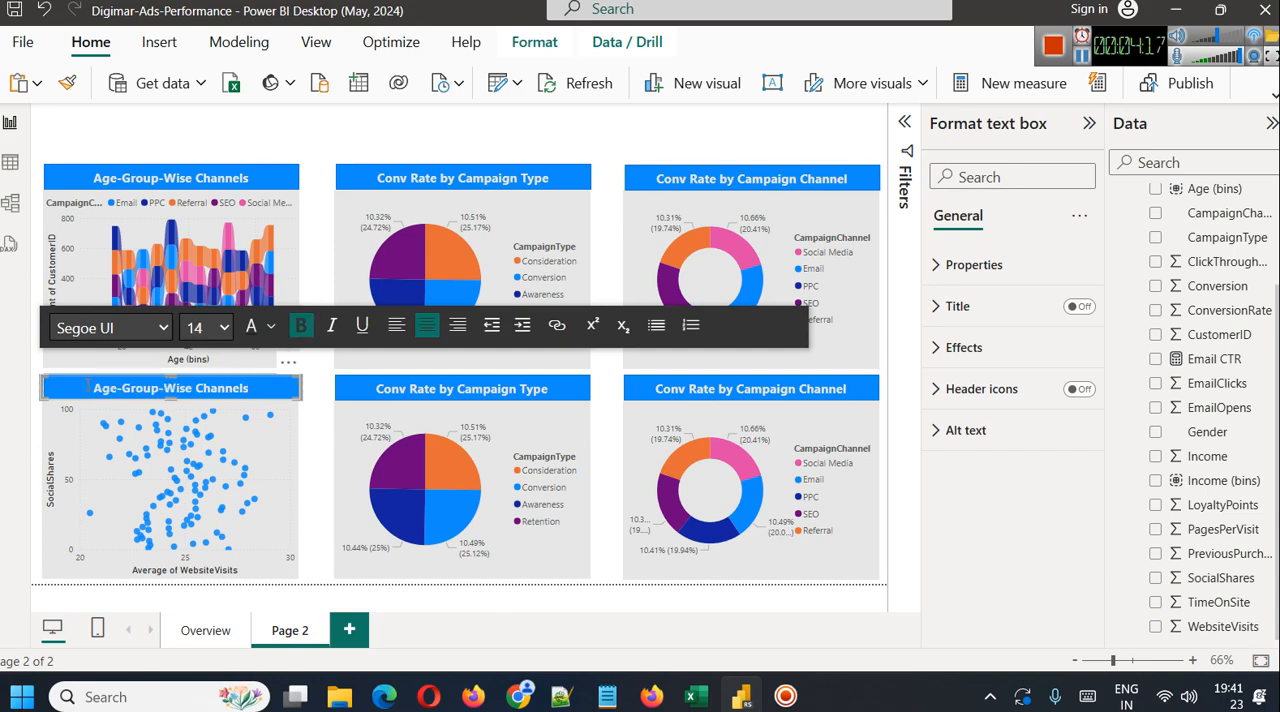
key("BackSpace")
key("BackSpace")
key("BackSpace")
key("BackSpace")
key("BackSpace")
key("BackSpace")
key("BackSpace")
key("BackSpace")
key("BackSpace")
key("BackSpace")
key("BackSpace")
key("BackSpace")
key("BackSpace")
key("BackSpace")
key("BackSpace")
key("BackSpace")
key("BackSpace")
key("BackSpace")
key("BackSpace")
key("BackSpace")
key("BackSpace")
type("Social ")
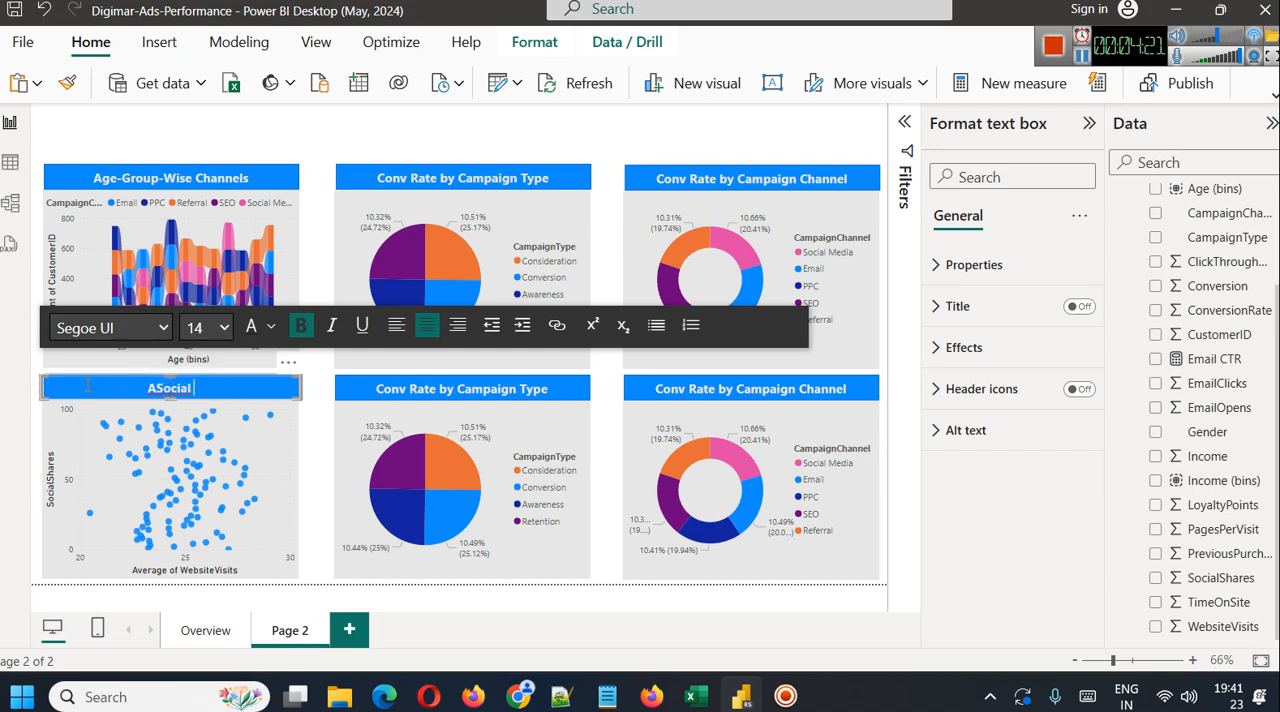
type("Share Count")
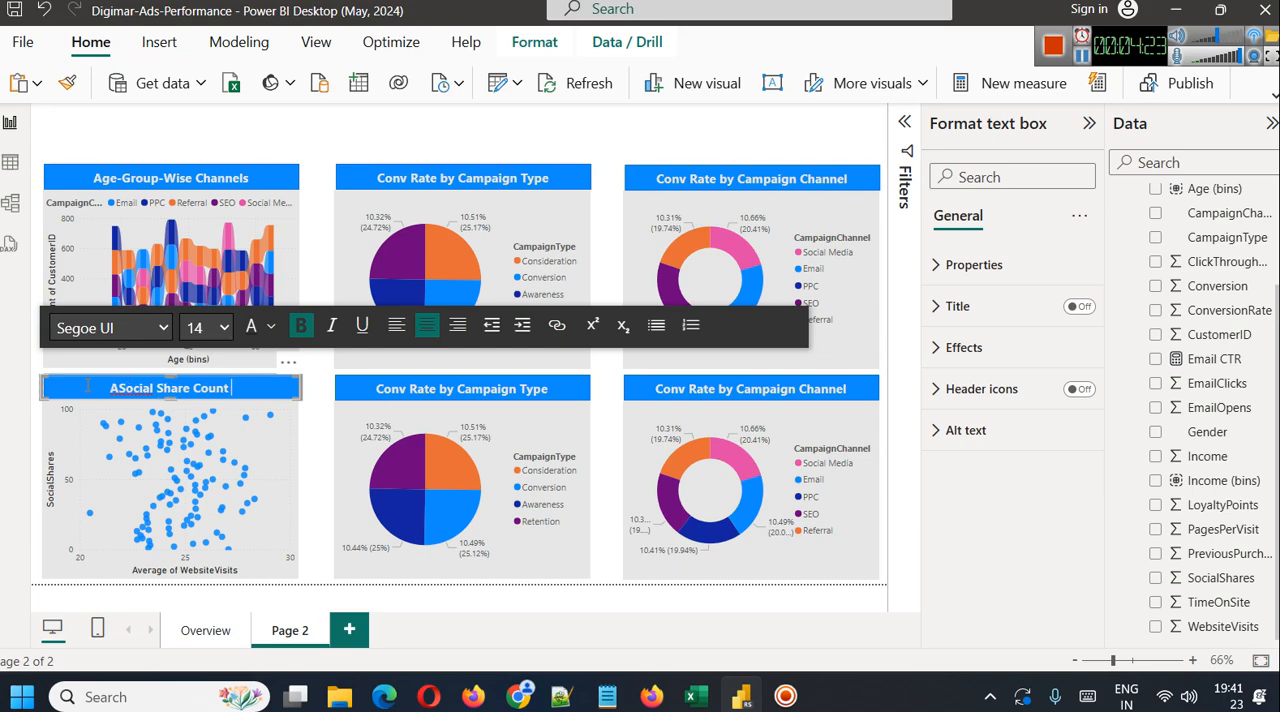
type(" by Avg Site visits")
left_click(66, 388)
key("BackSpace")
Remove CampaignType and the average ConversionRate from the lower pie chart
left_click(455, 560)
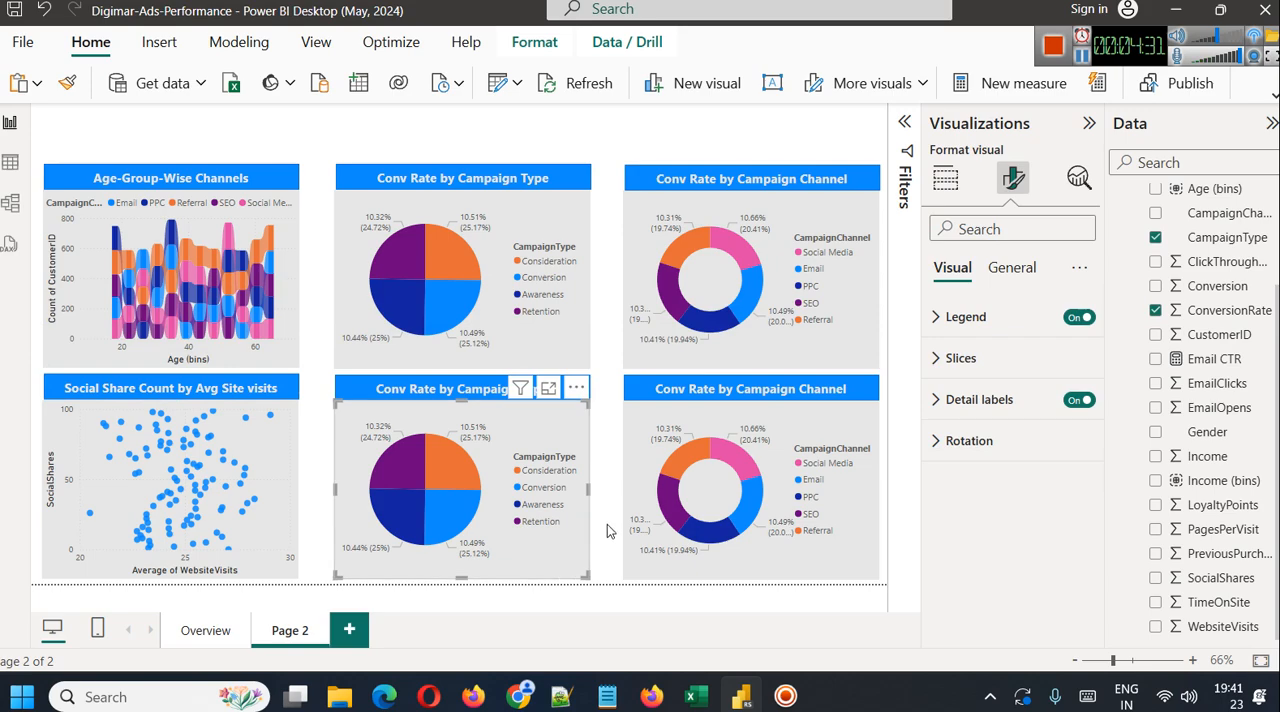
left_click(528, 471)
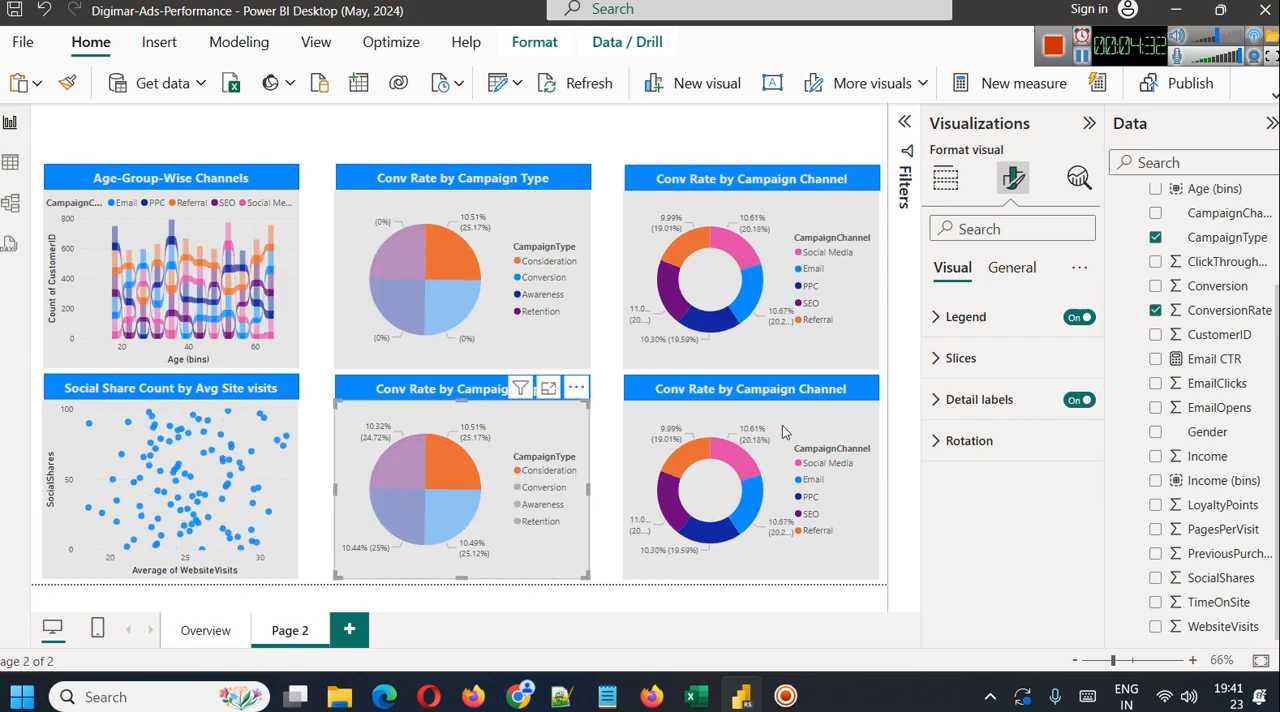
left_click(945, 179)
scroll(1232, 385, "up", 2)
scroll(1236, 402, "down", 2)
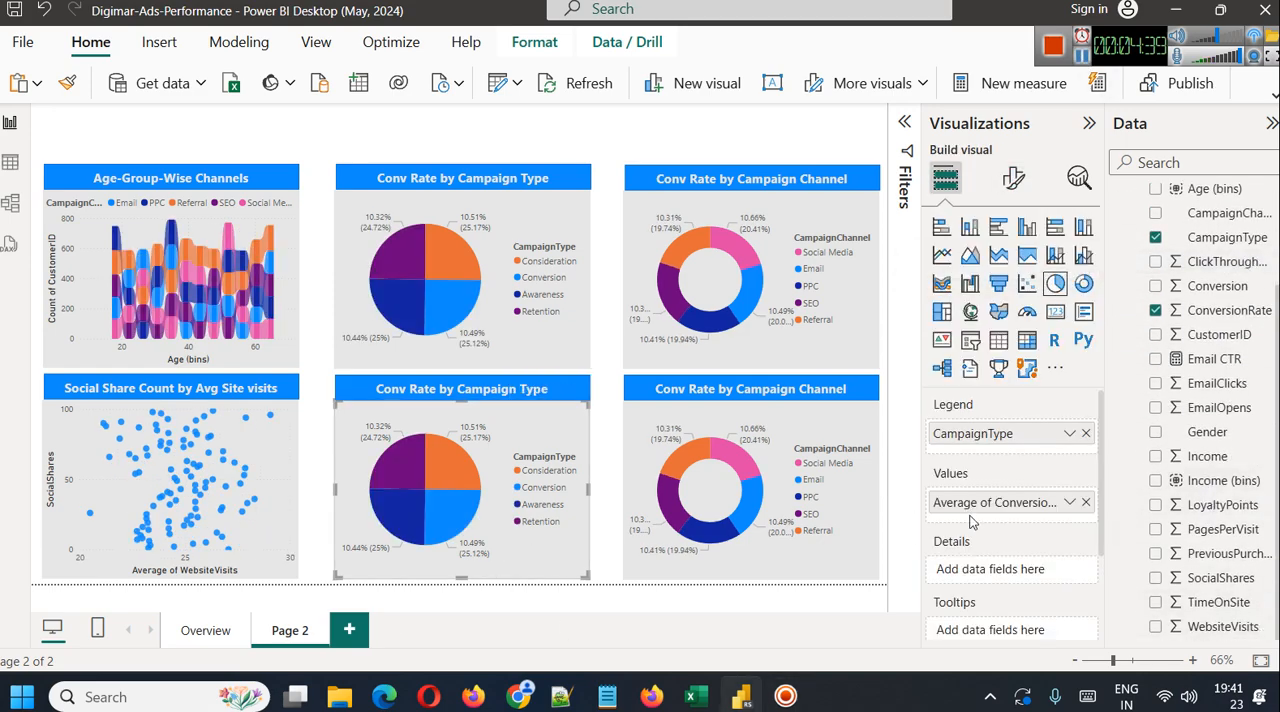
left_click(1086, 433)
left_click(1086, 494)
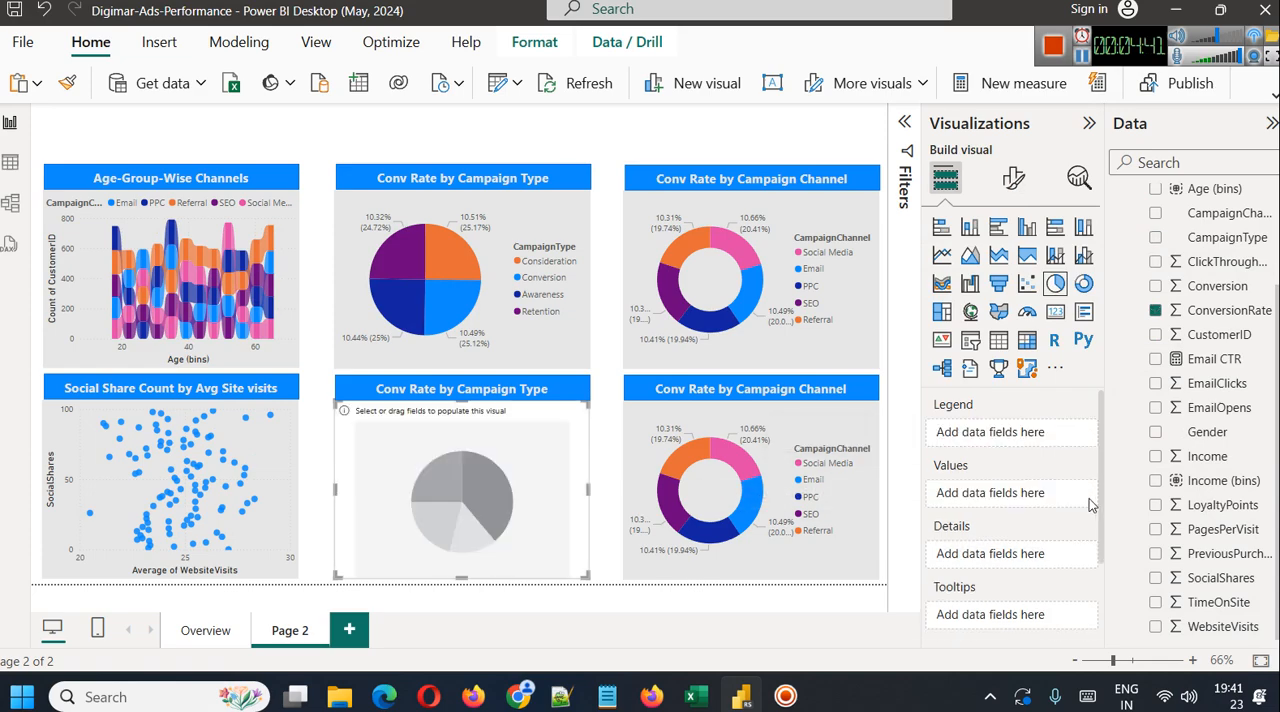
Convert the emptied lower pie chart to a scatter chart with Income (bins) on the X axis
scroll(1043, 569, "down", 3)
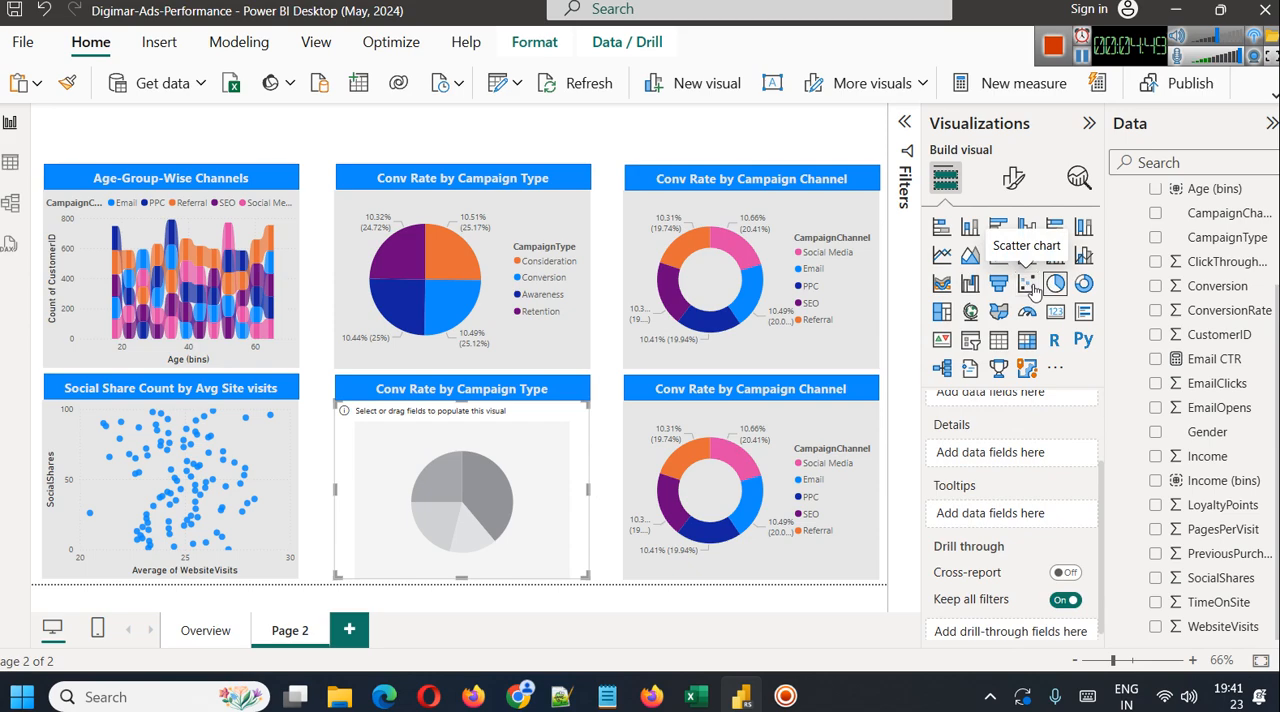
left_click(1030, 285)
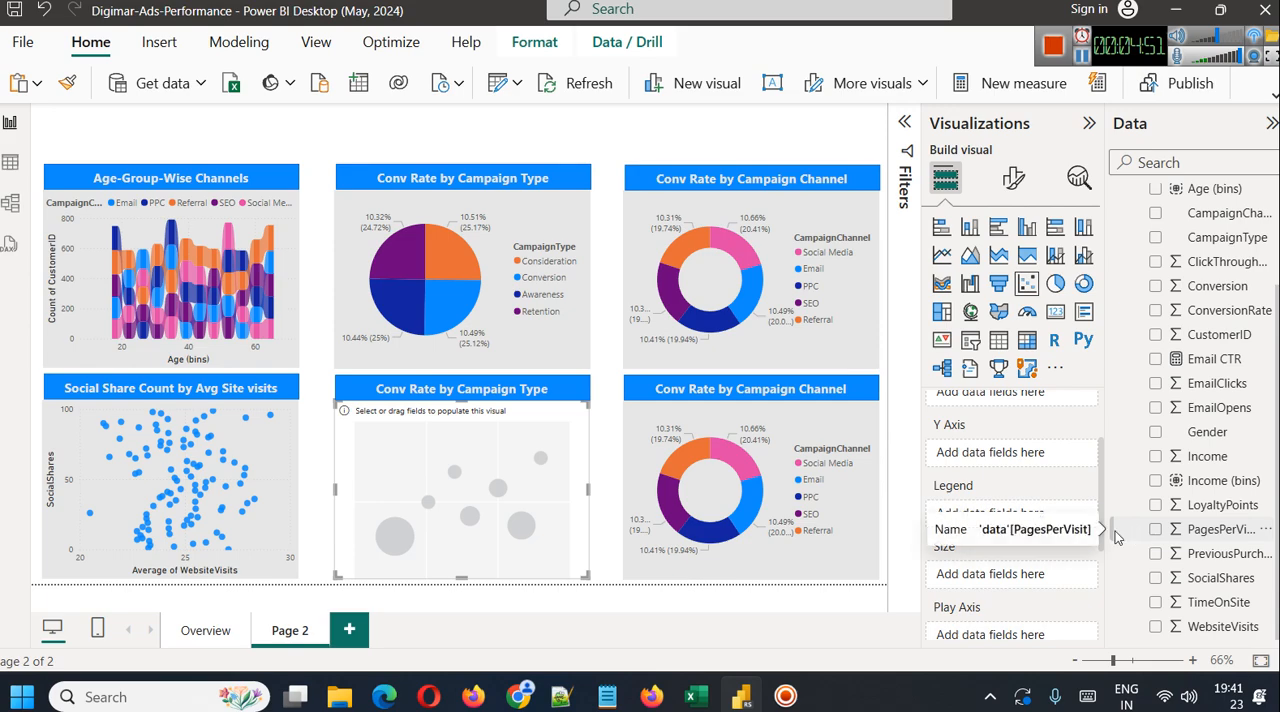
scroll(1080, 555, "up", 3)
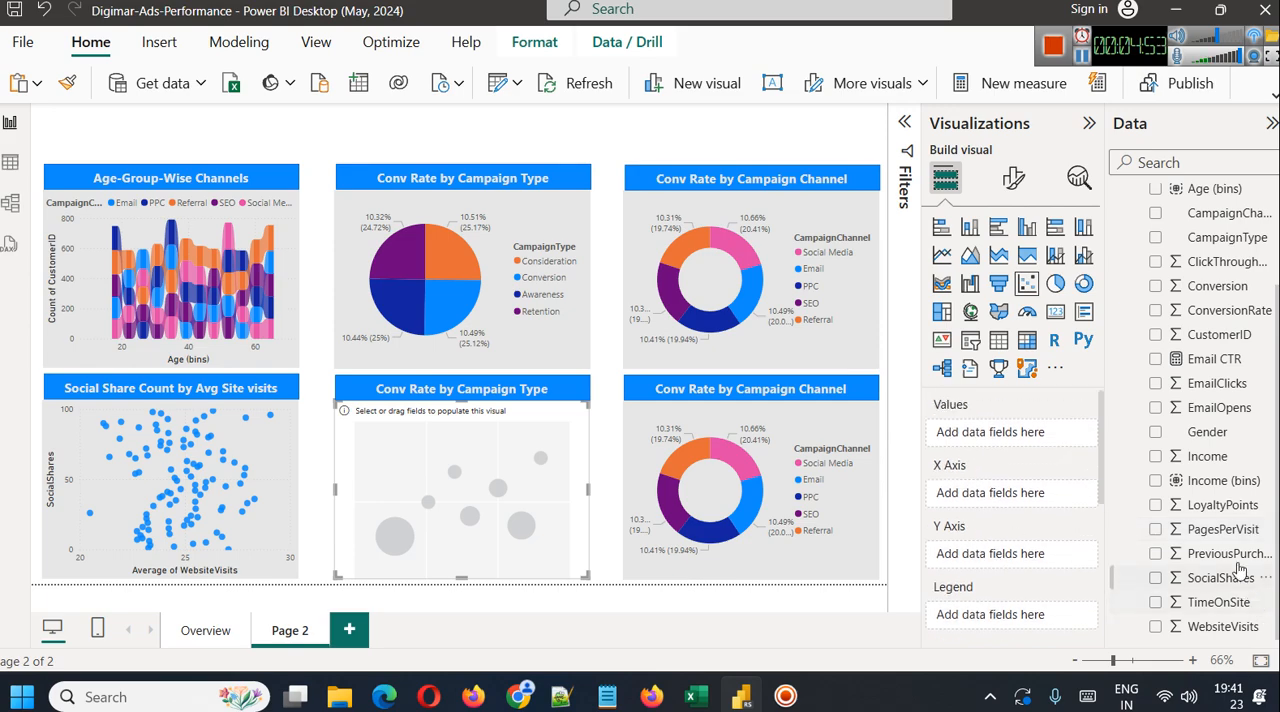
left_click_drag(1222, 490, 1022, 492)
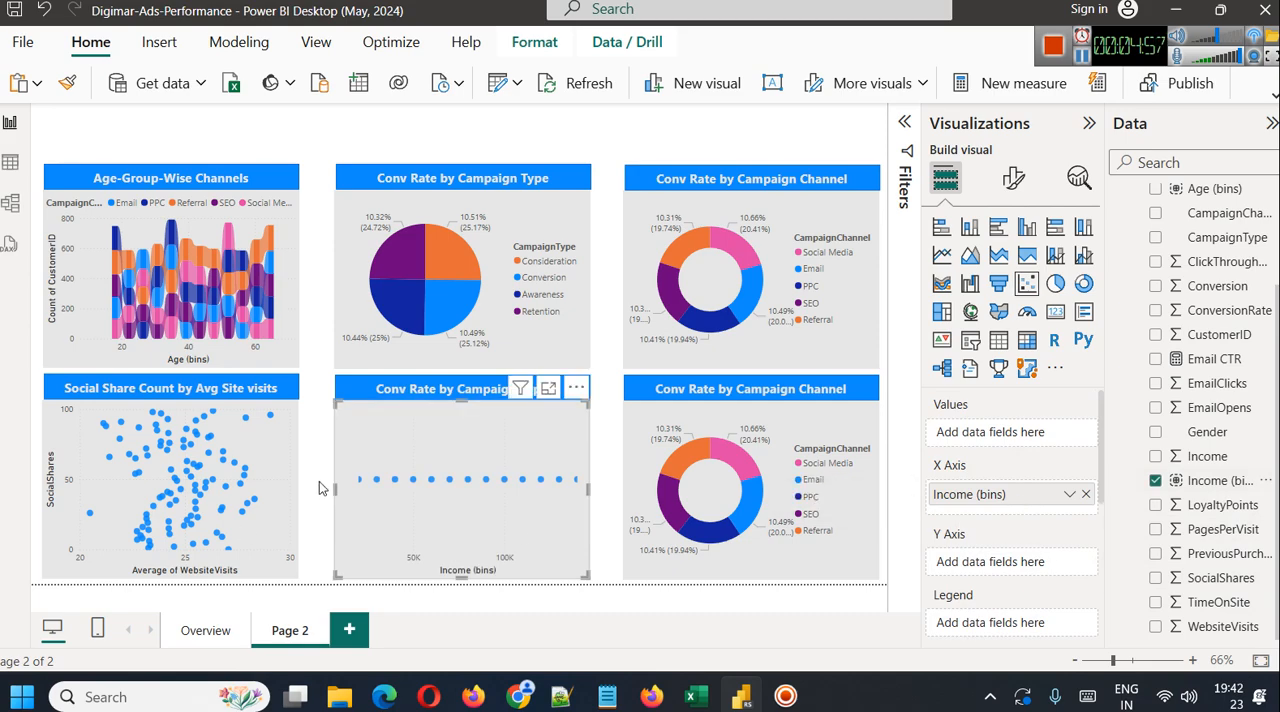
scroll(1065, 577, "down", 3)
scroll(1057, 571, "up", 3)
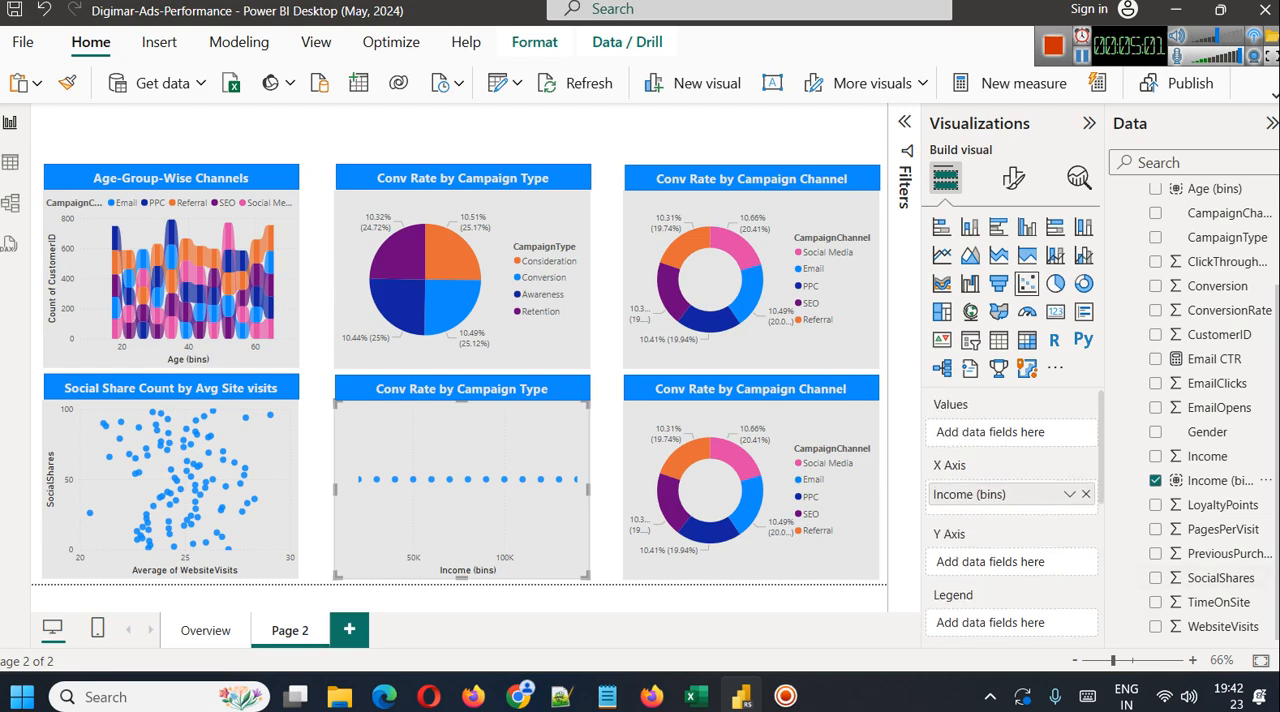
Plot LoyaltyPoints on the new scatter chart's Y axis with Don't summarize and inspect the chart in focus mode
left_click_drag(1219, 511, 1010, 563)
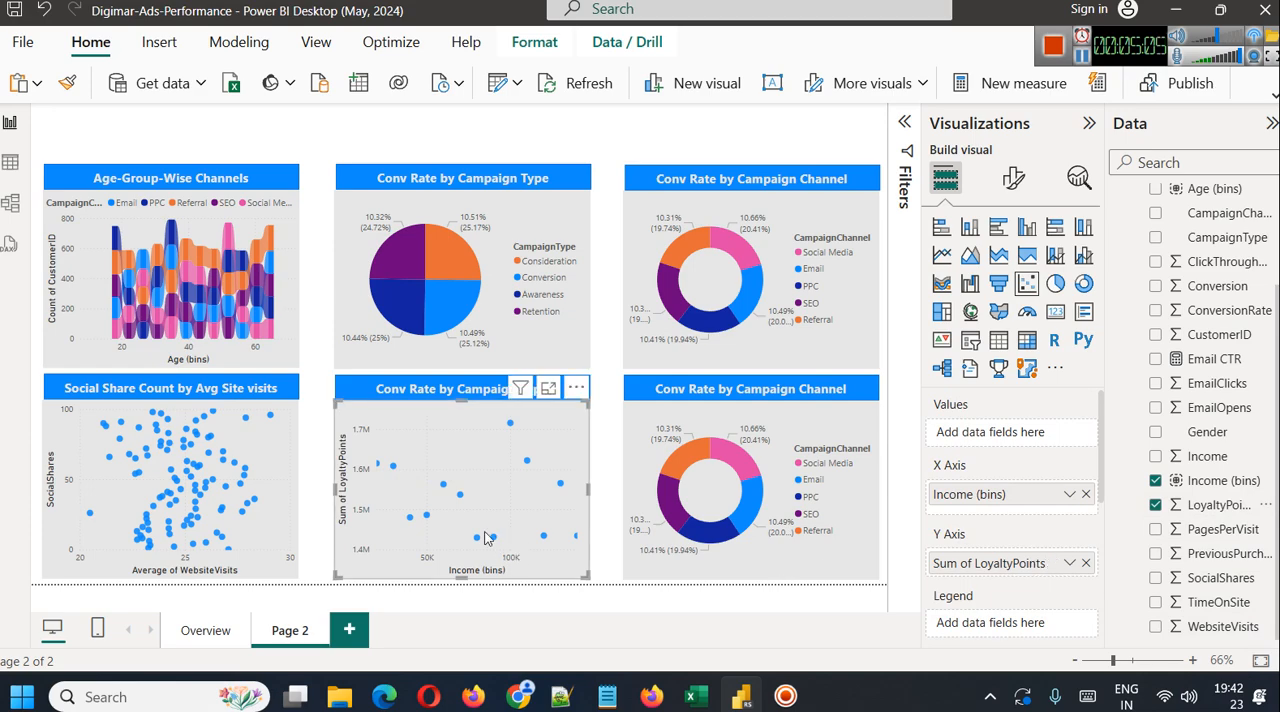
left_click(1069, 563)
left_click(1120, 288)
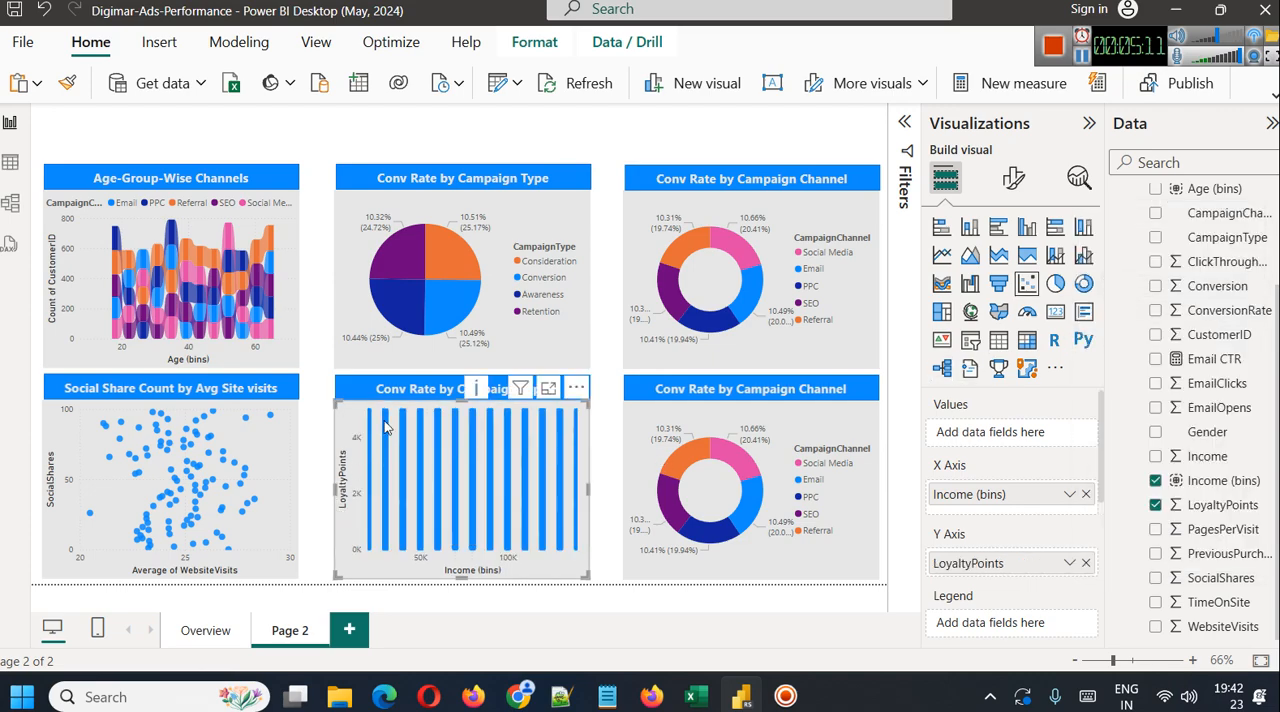
left_click(548, 387)
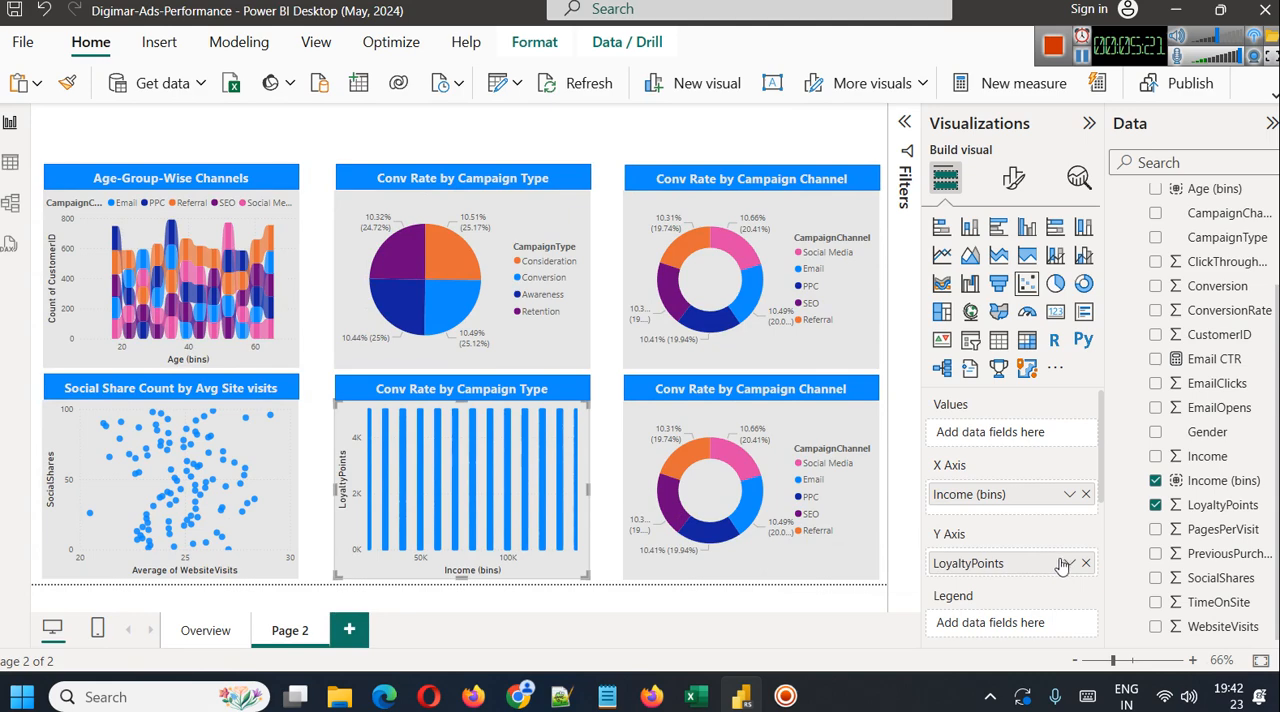
Switch the income scatter chart to a stacked column chart, rebuilt with Income (bins) on the X-axis and LoyaltyPoints on the Y-axis
left_click(969, 226)
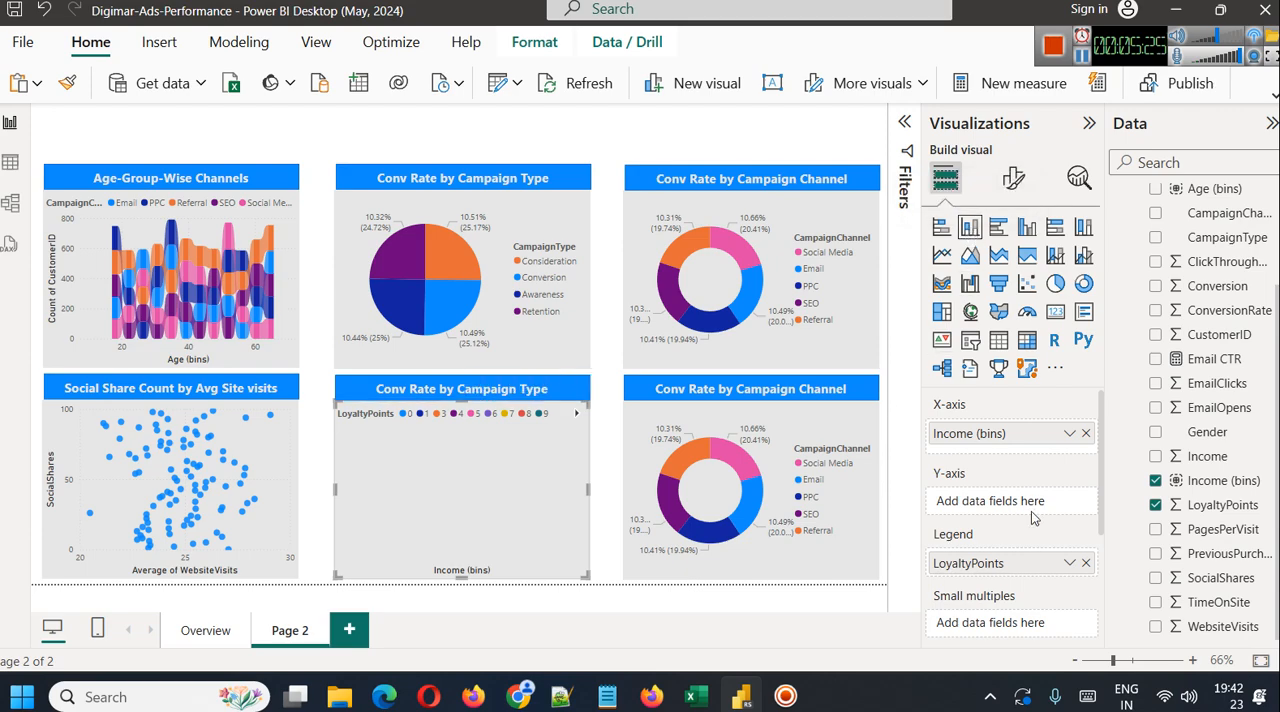
left_click(1086, 563)
left_click(1086, 433)
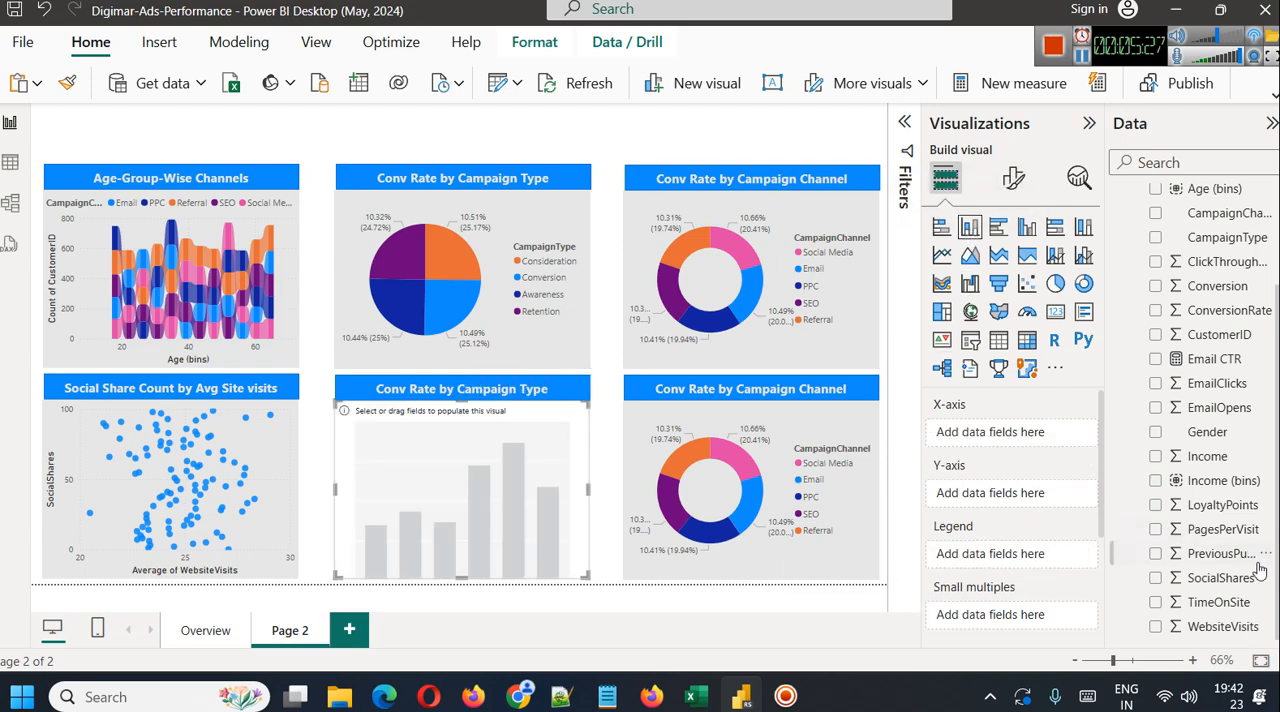
left_click_drag(1230, 482, 1060, 440)
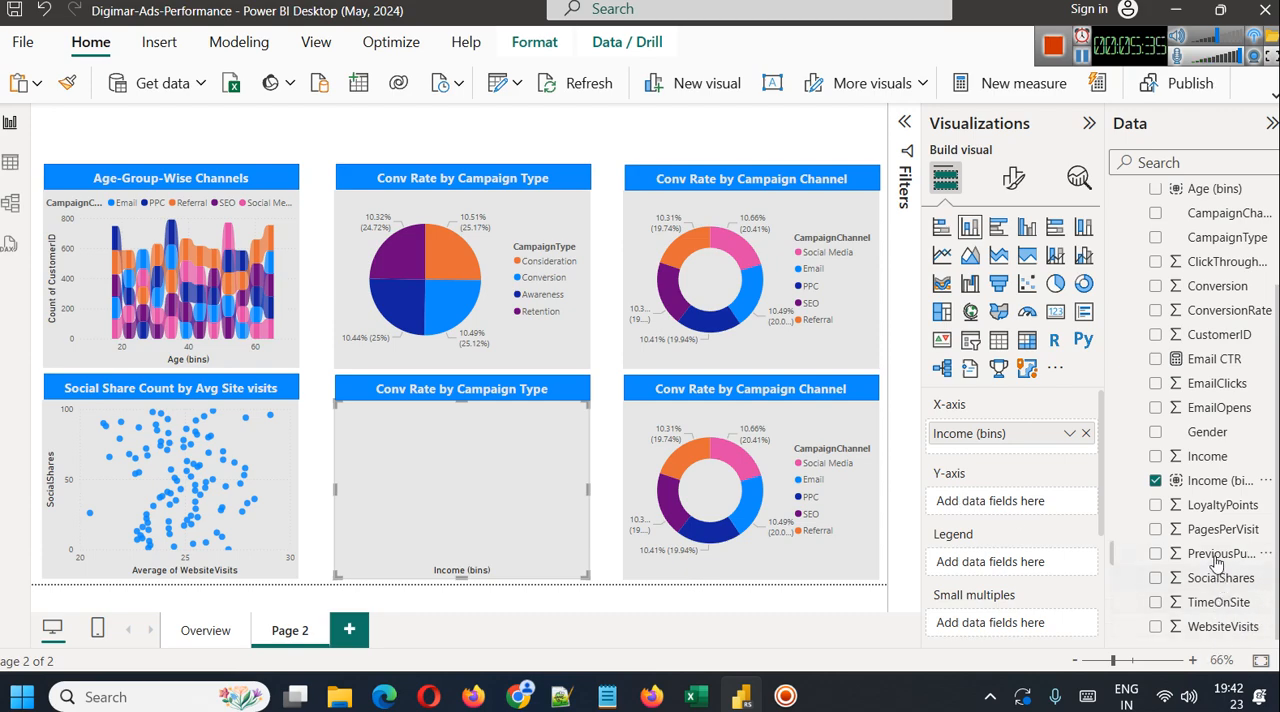
left_click_drag(1196, 504, 1018, 505)
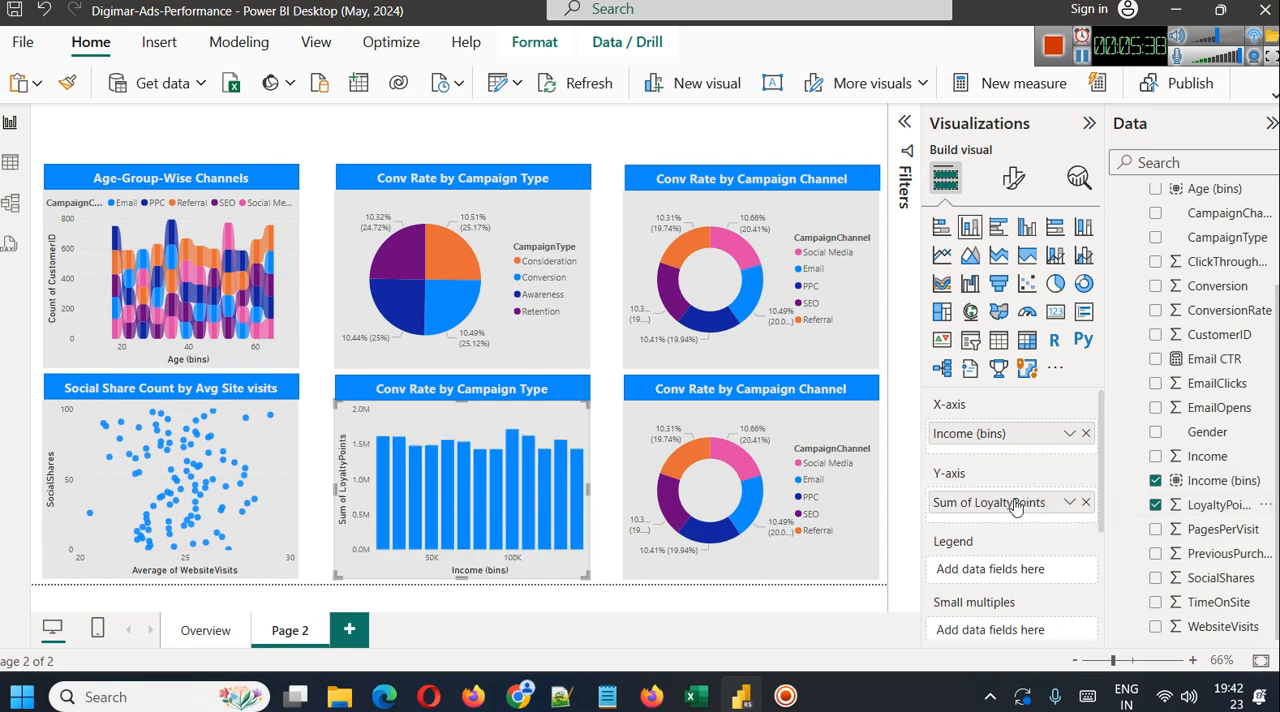
Try Average as the summarization for LoyaltyPoints on the column chart and return it to Sum
left_click(1070, 503)
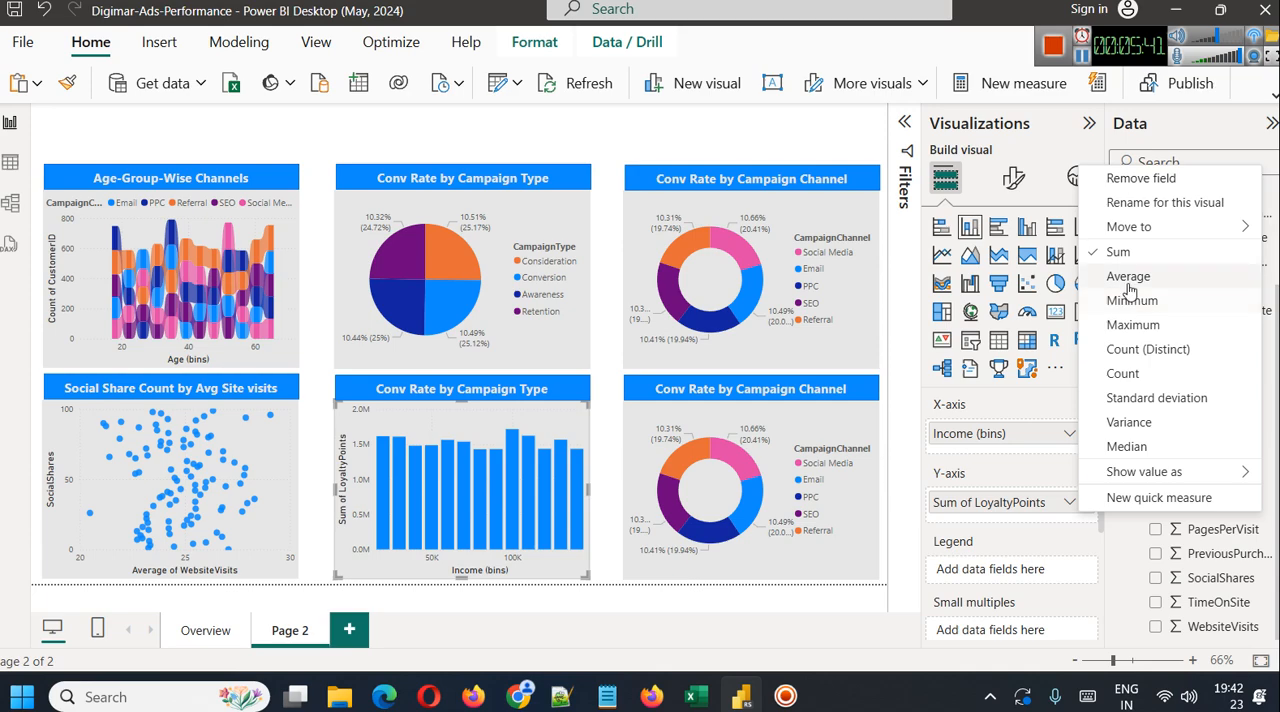
left_click(1133, 275)
left_click(1070, 502)
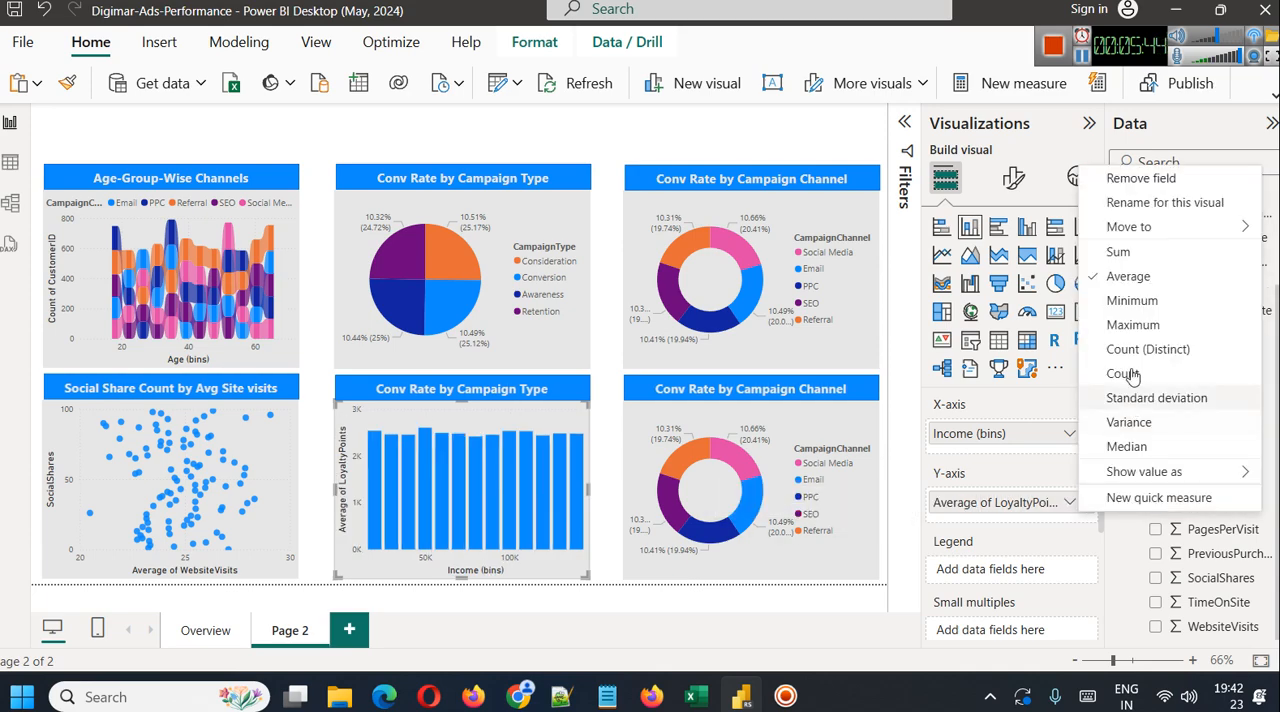
left_click(1136, 258)
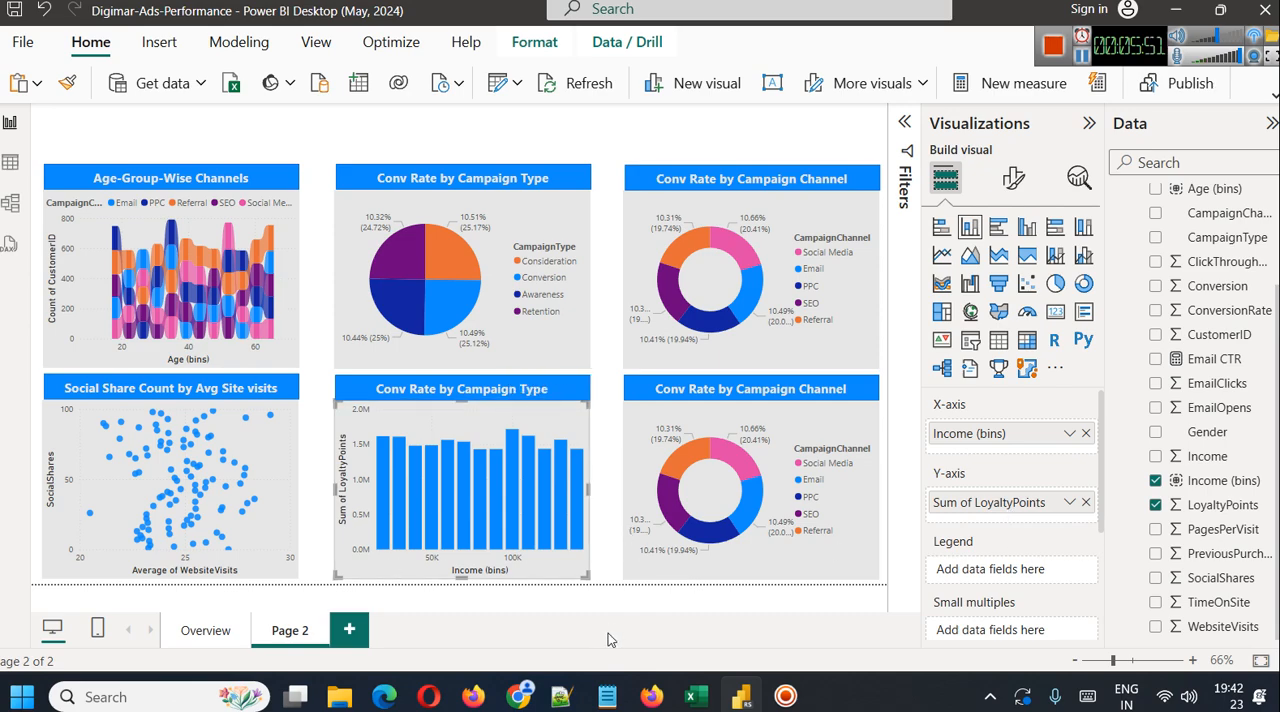
Change the heading above the column chart to "Loyalty Points by Income Group"
left_click(432, 389)
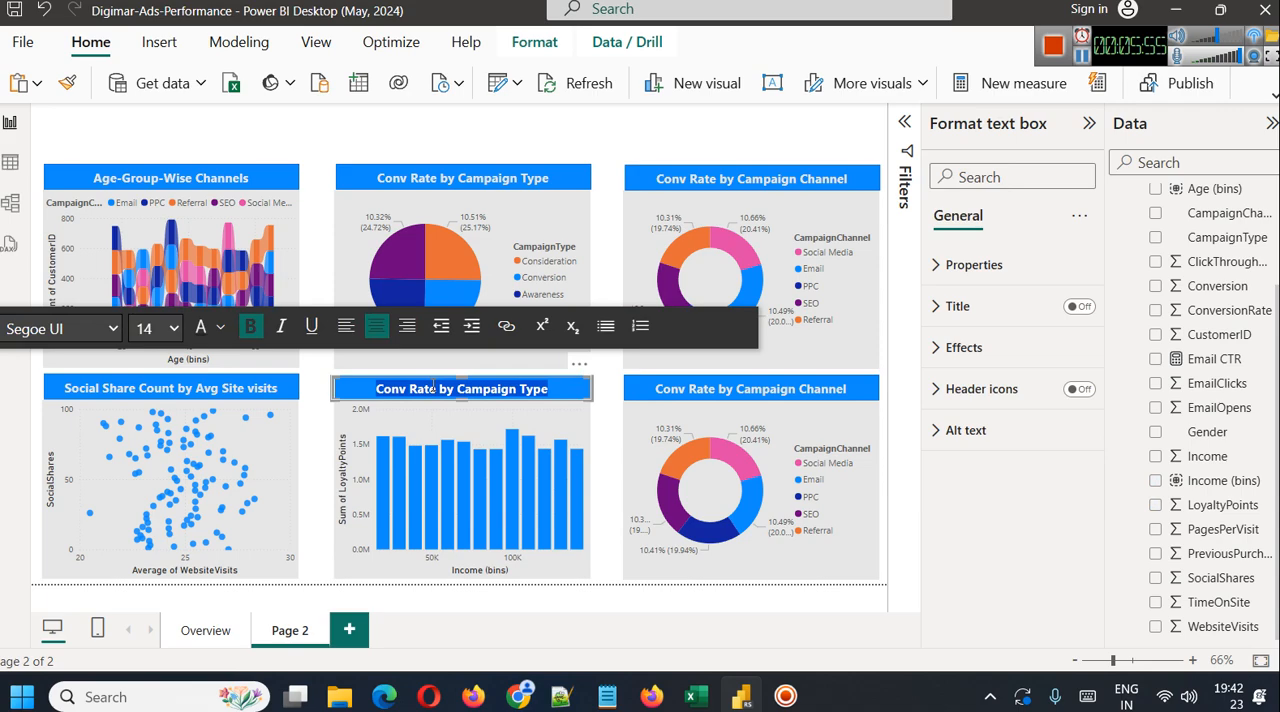
type("Lop")
type("alt")
type("y P")
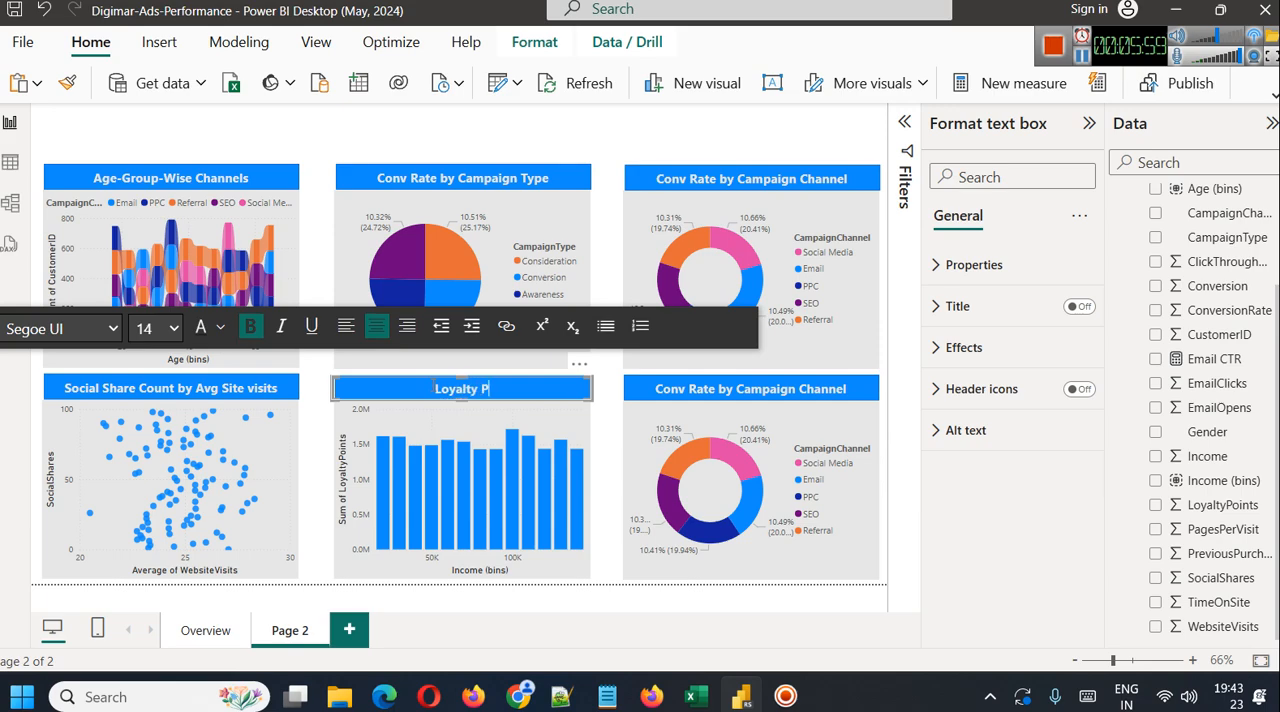
type("oints by")
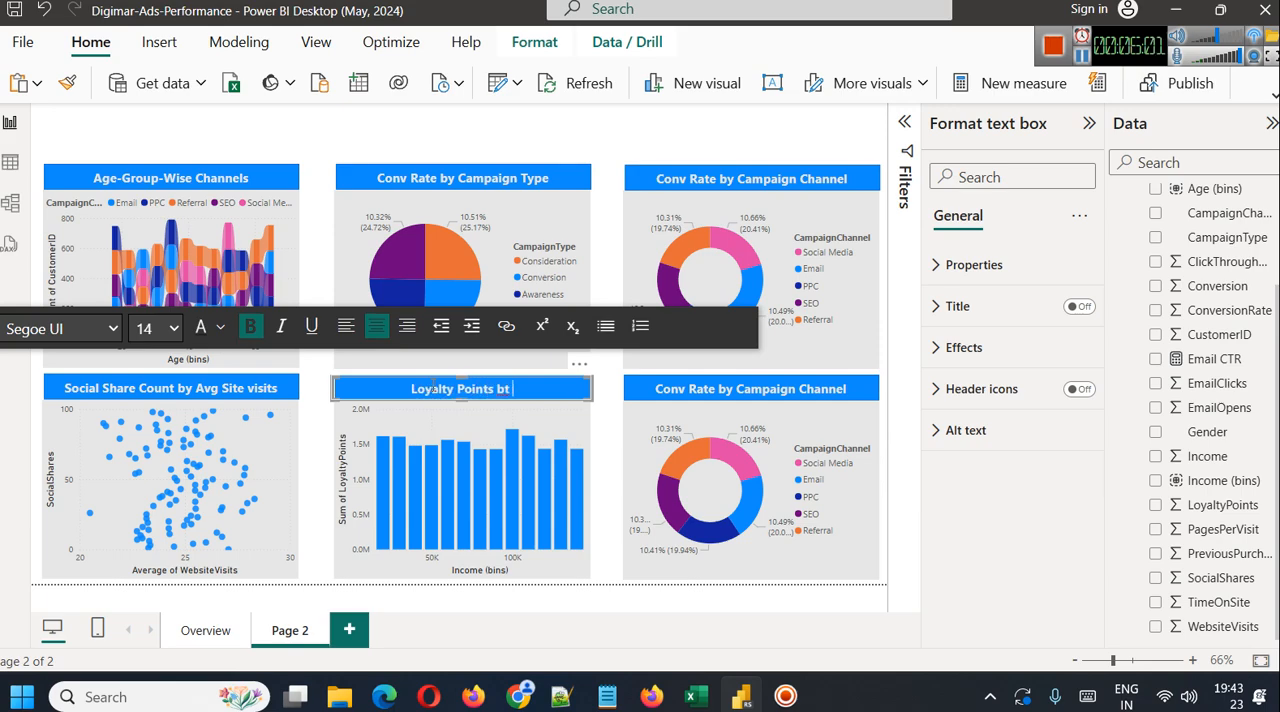
type(" Inco")
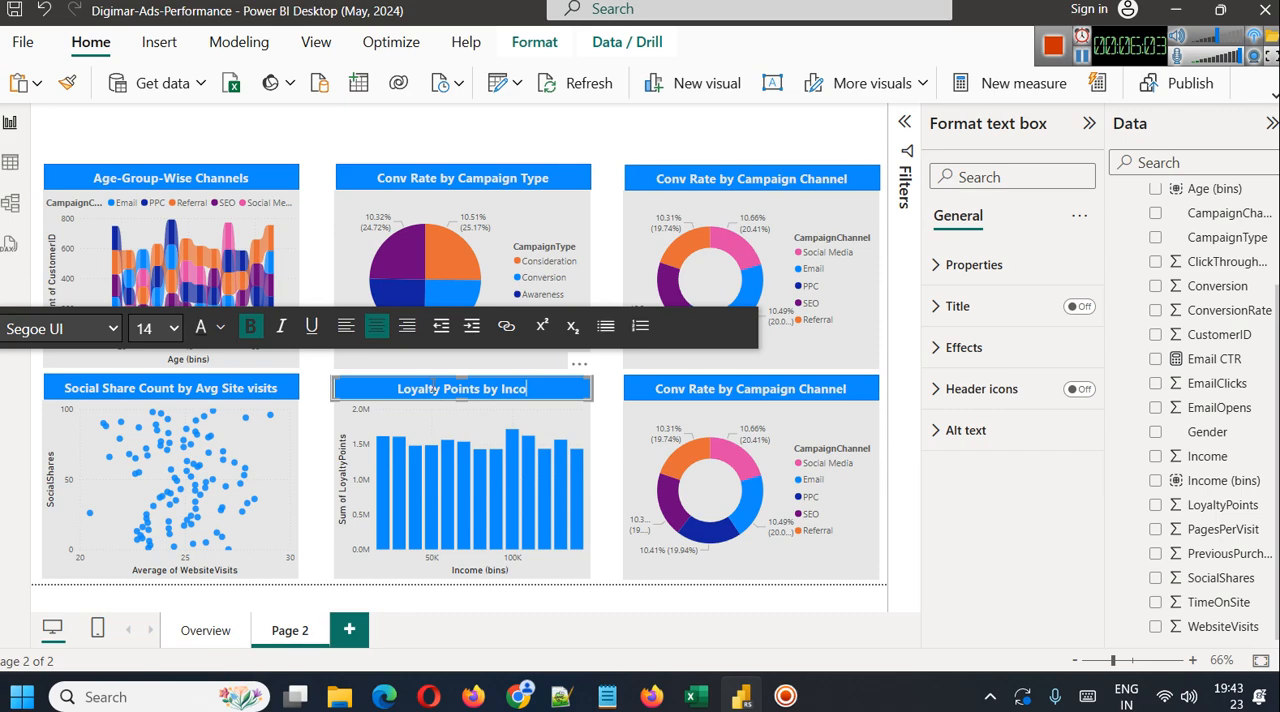
type("me Group")
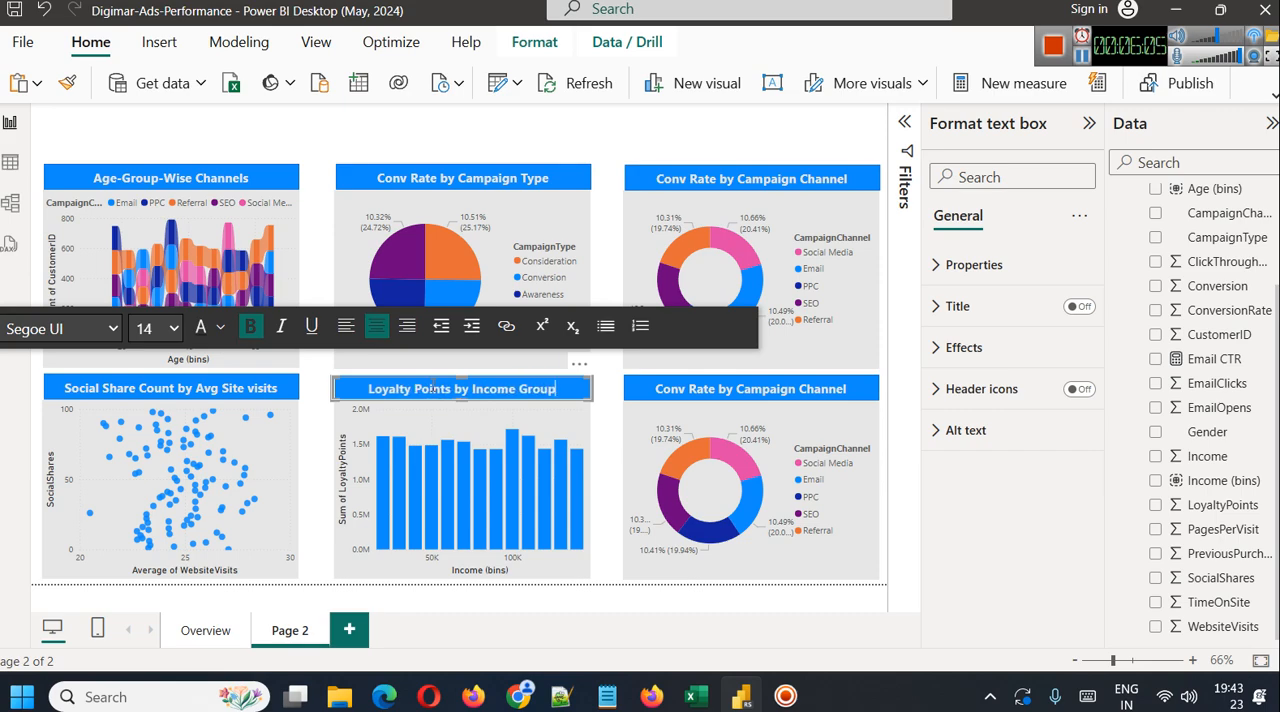
Add Gender as the legend of the Loyalty Points by Income Group column chart and inspect its segments
left_click(687, 602)
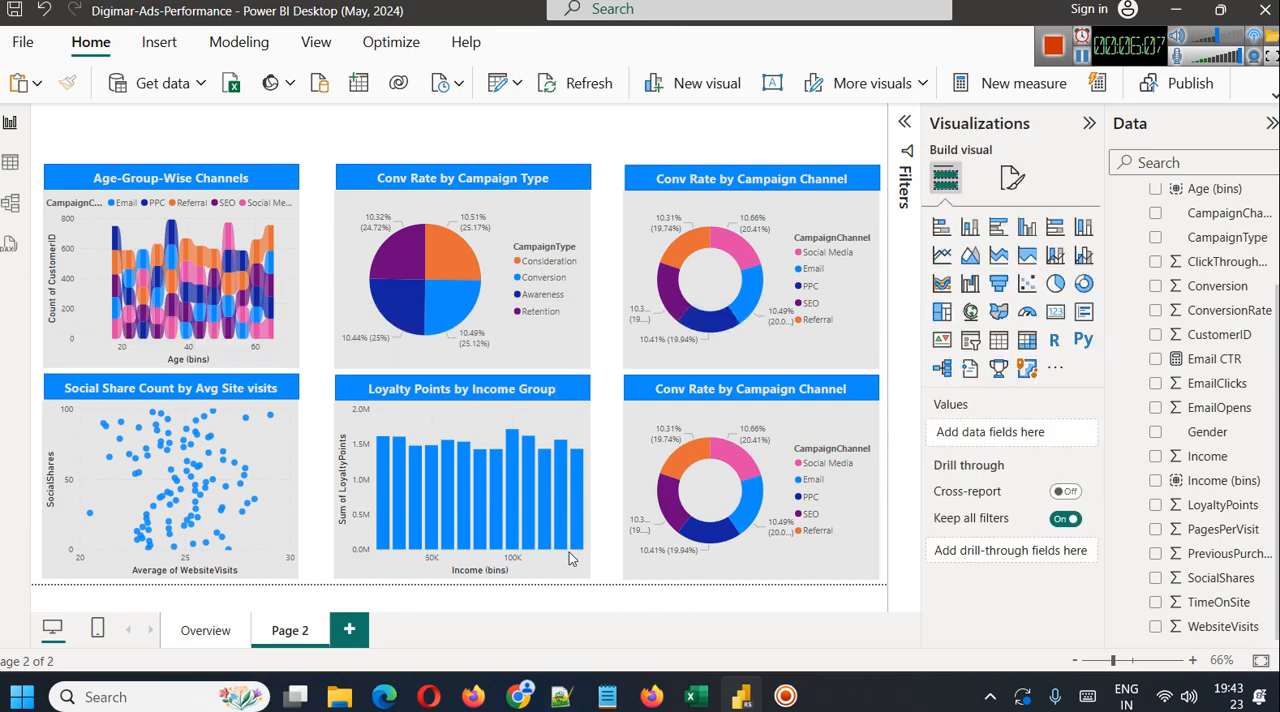
left_click(582, 419)
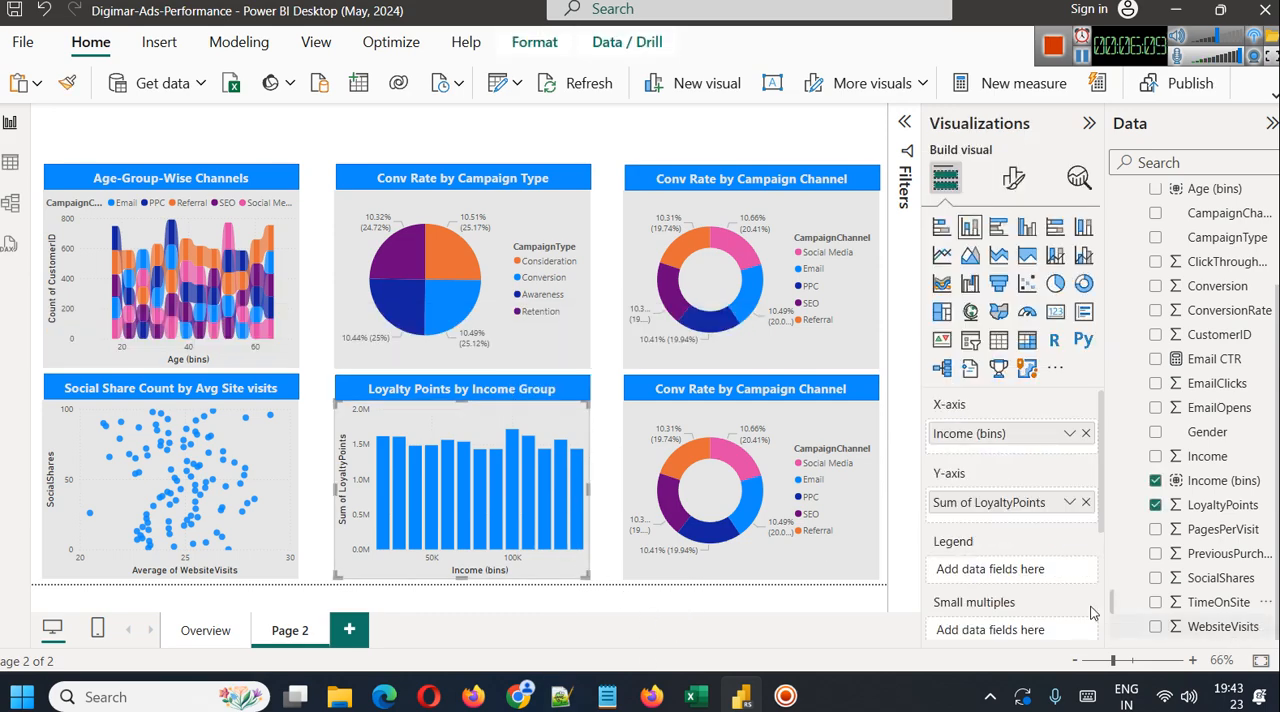
left_click_drag(1212, 436, 998, 580)
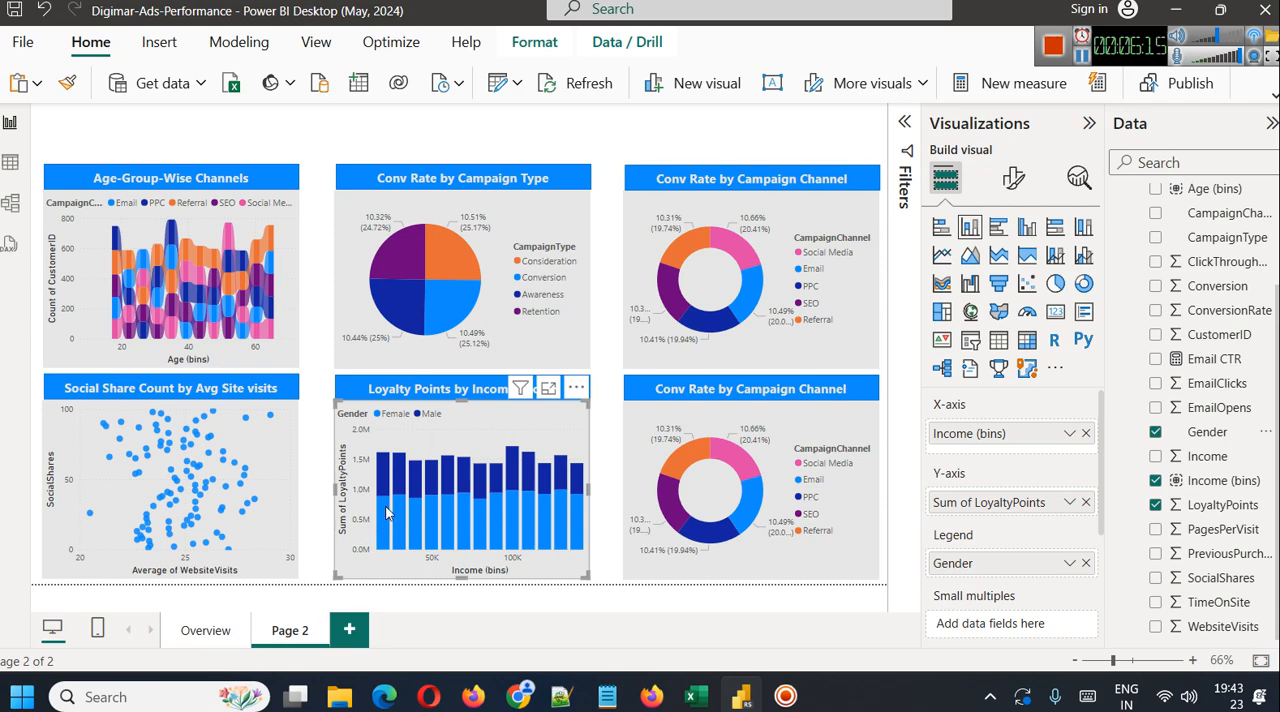
mouse_move(388, 512)
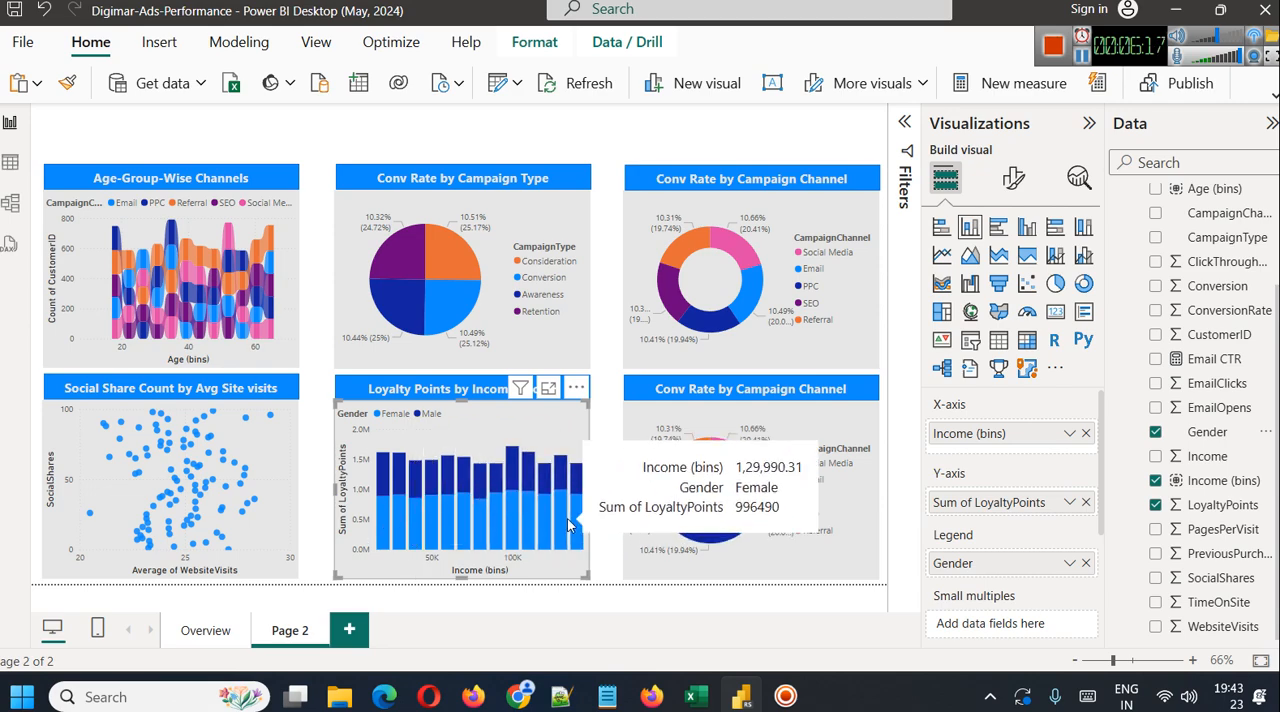
left_click(617, 613)
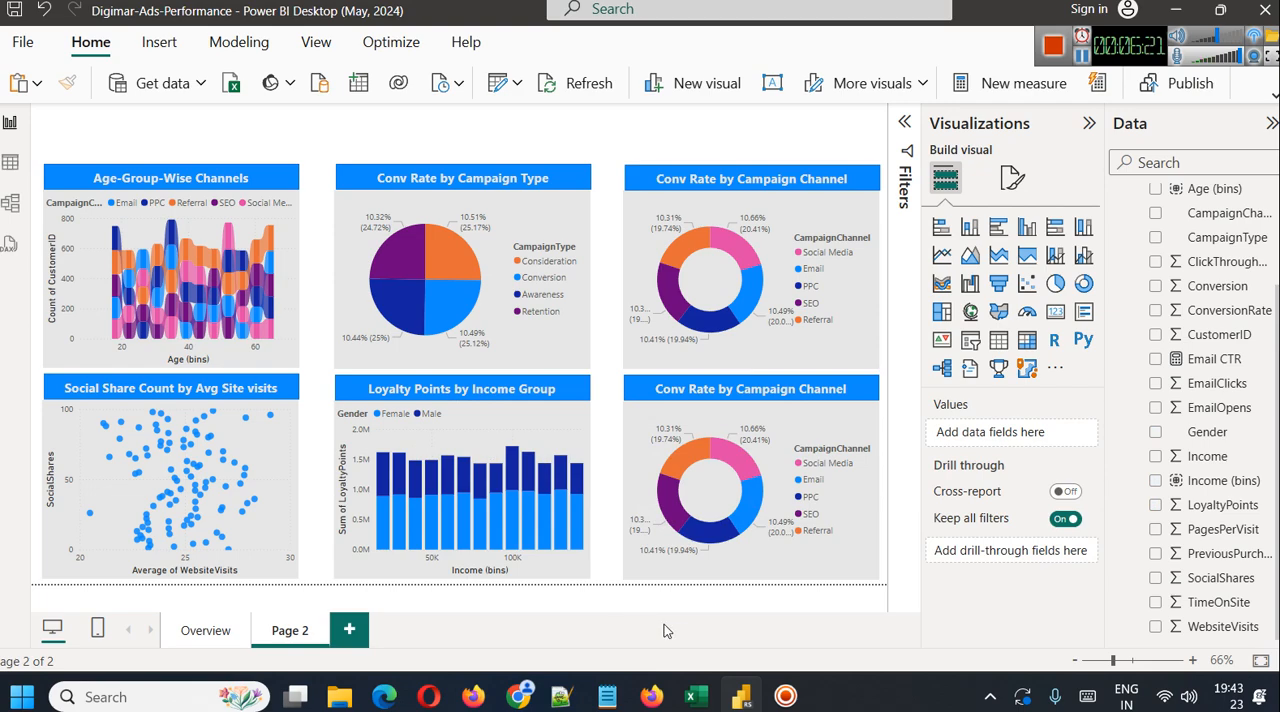
Replace ConversionRate with TimeOnSite as the value of the lower Conv Rate by Campaign Channel donut and inspect the chart in focus mode
left_click(713, 530)
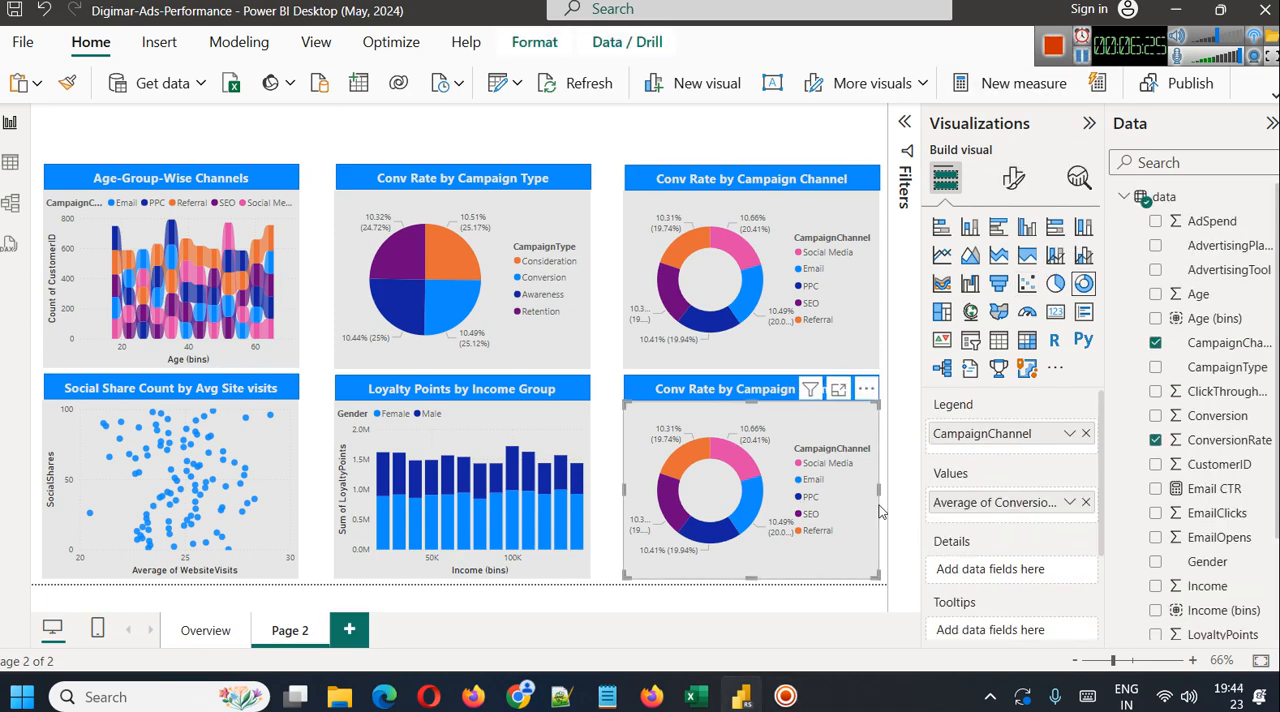
left_click(1086, 502)
scroll(1195, 563, "down", 3)
left_click_drag(1210, 602, 987, 503)
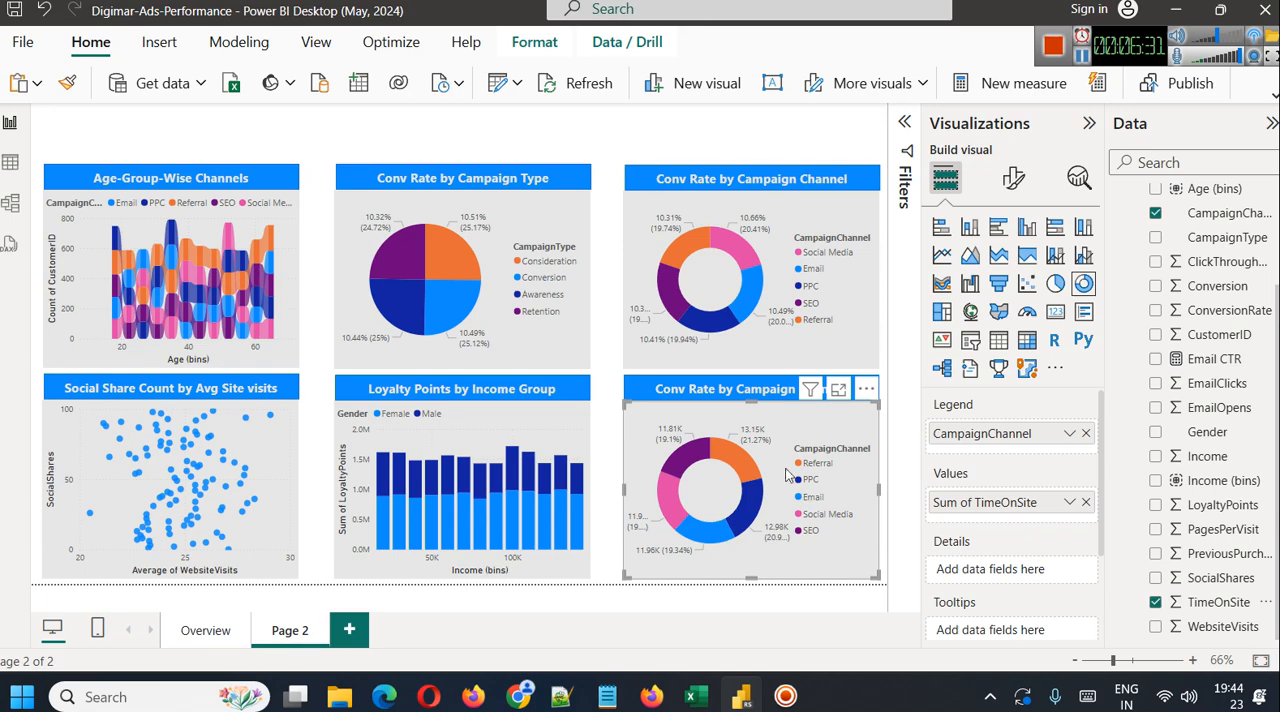
left_click(836, 390)
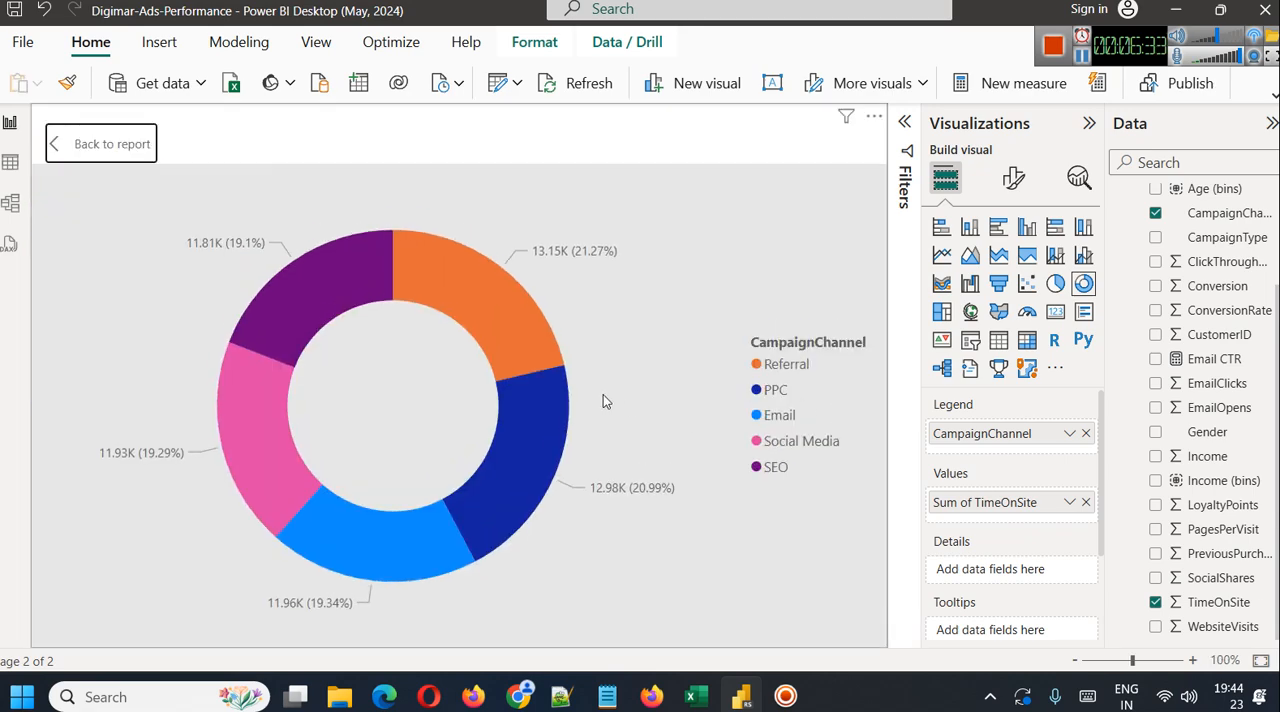
mouse_move(511, 314)
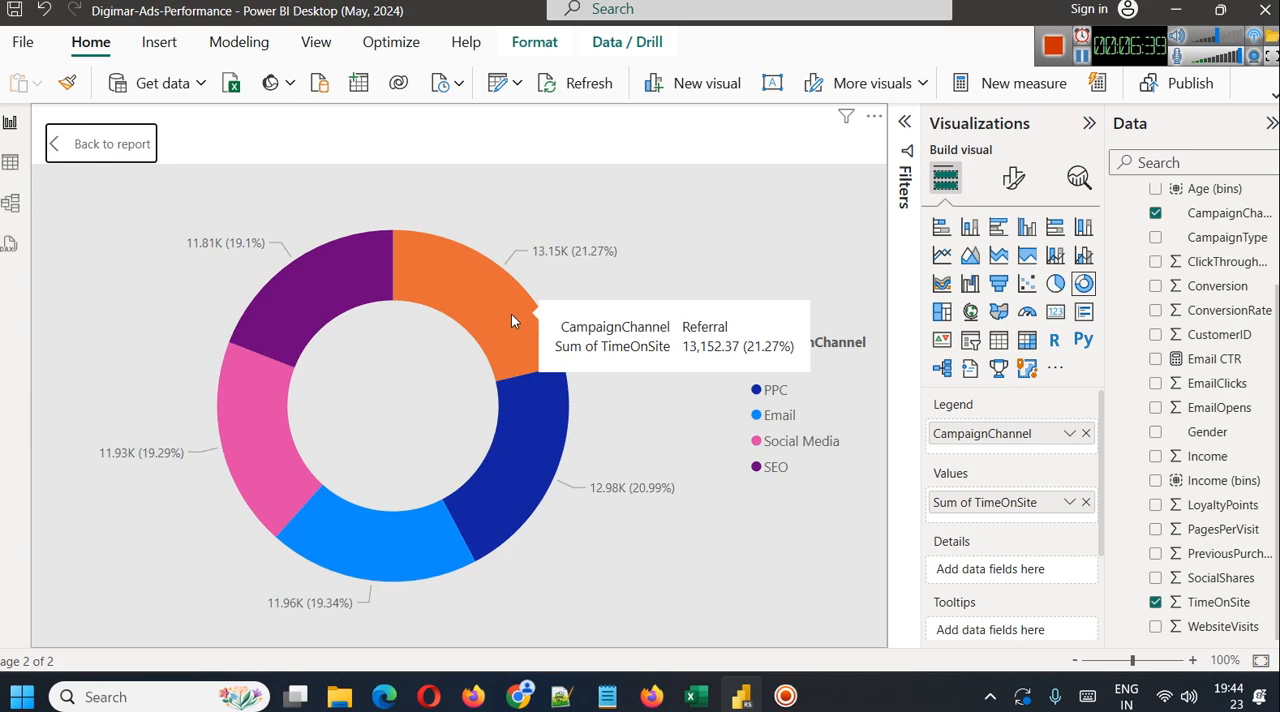
left_click(107, 153)
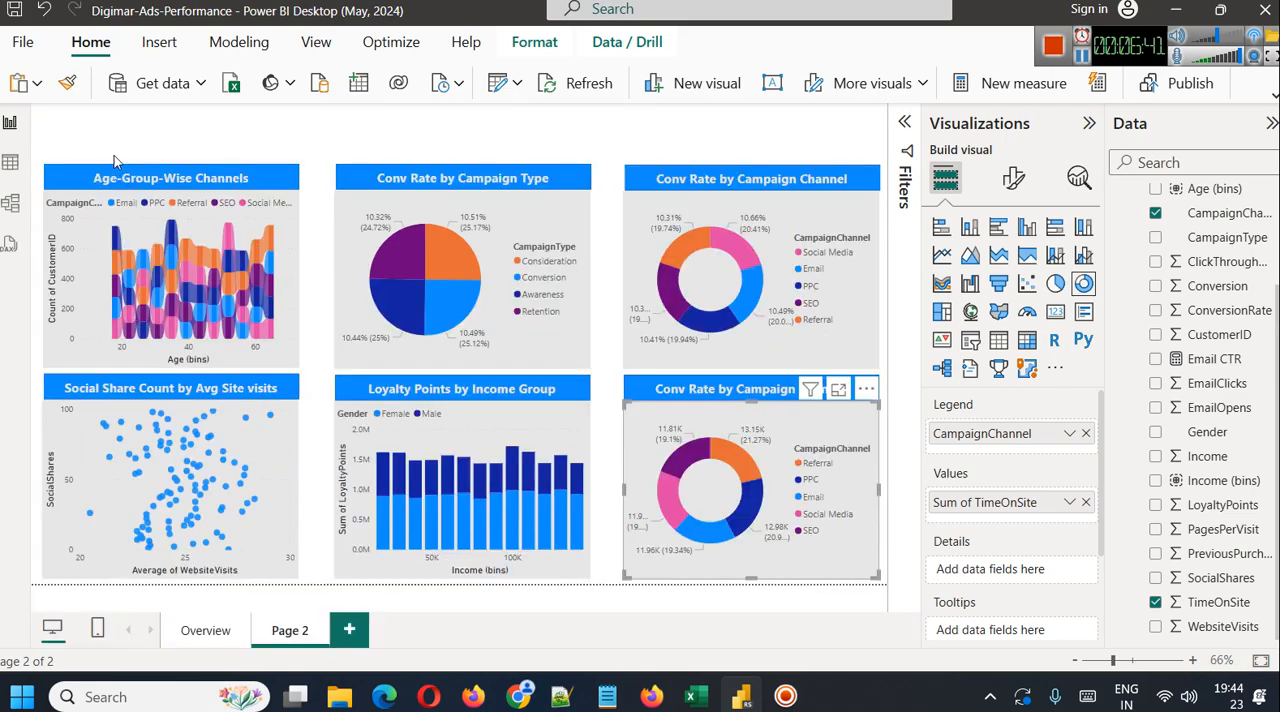
Summarize TimeOnSite by Average in the lower donut chart and view it in focus mode
left_click(1069, 502)
left_click(1141, 285)
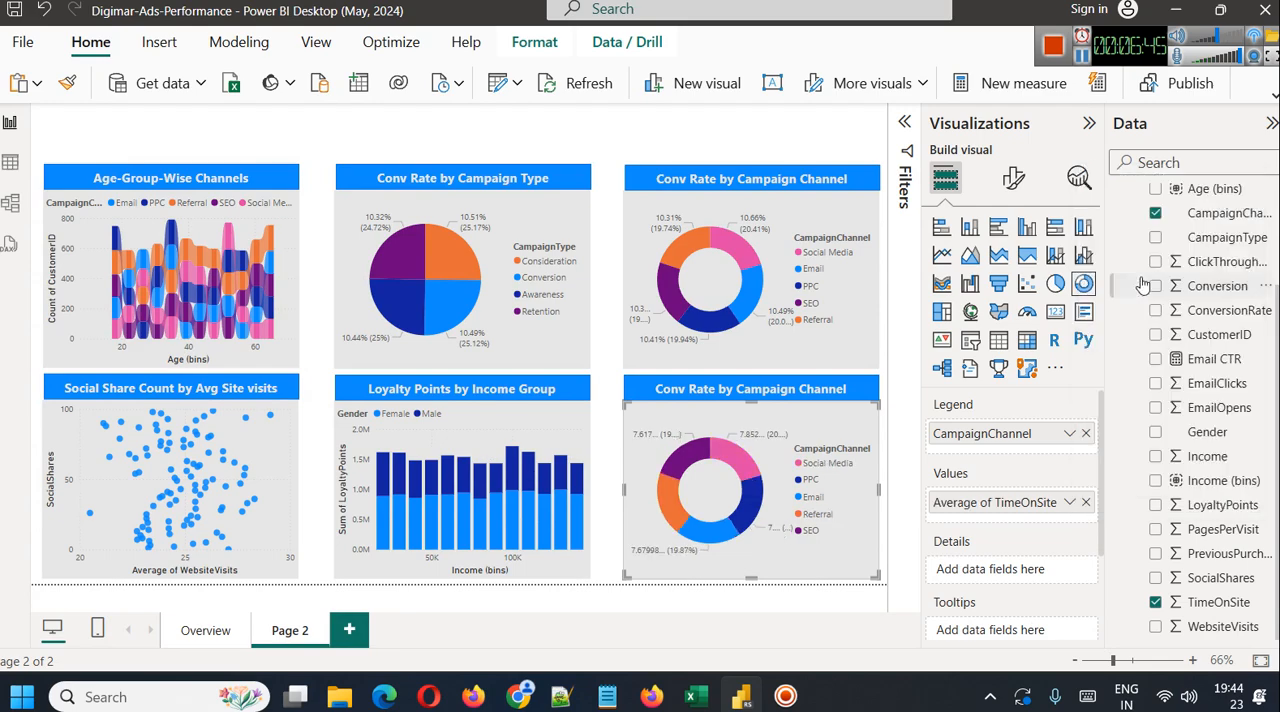
left_click(837, 392)
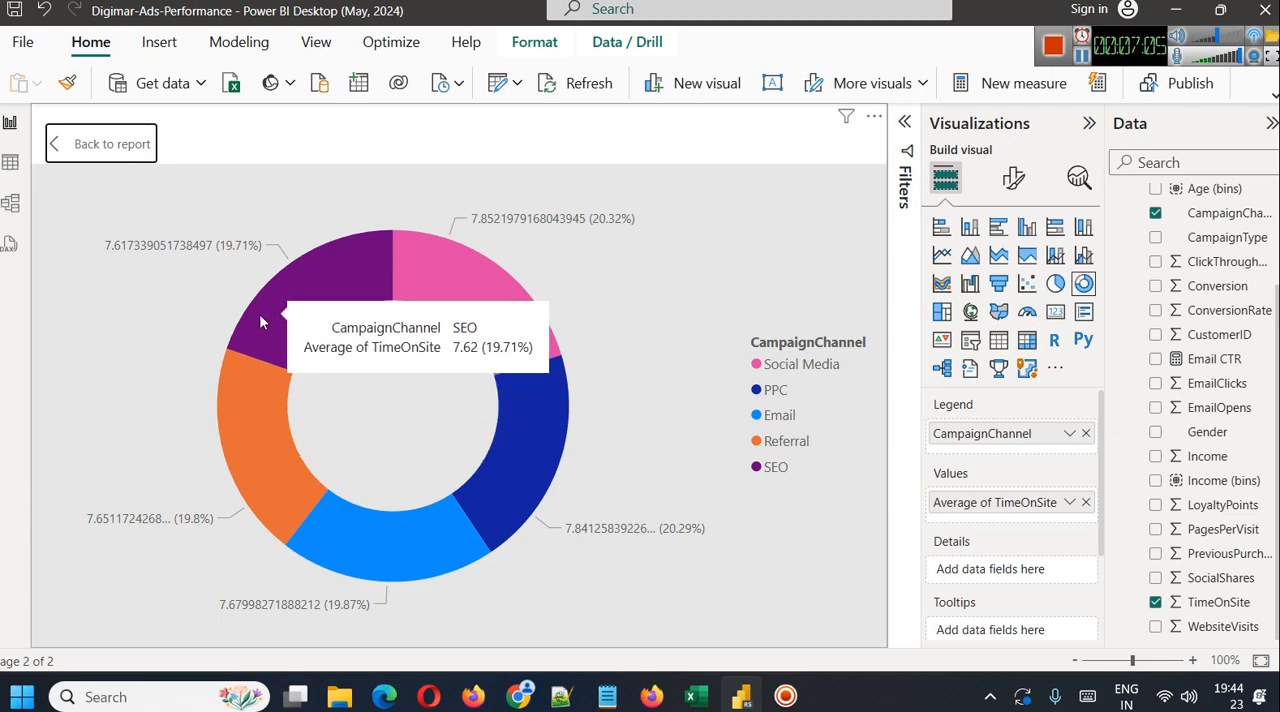
left_click(120, 144)
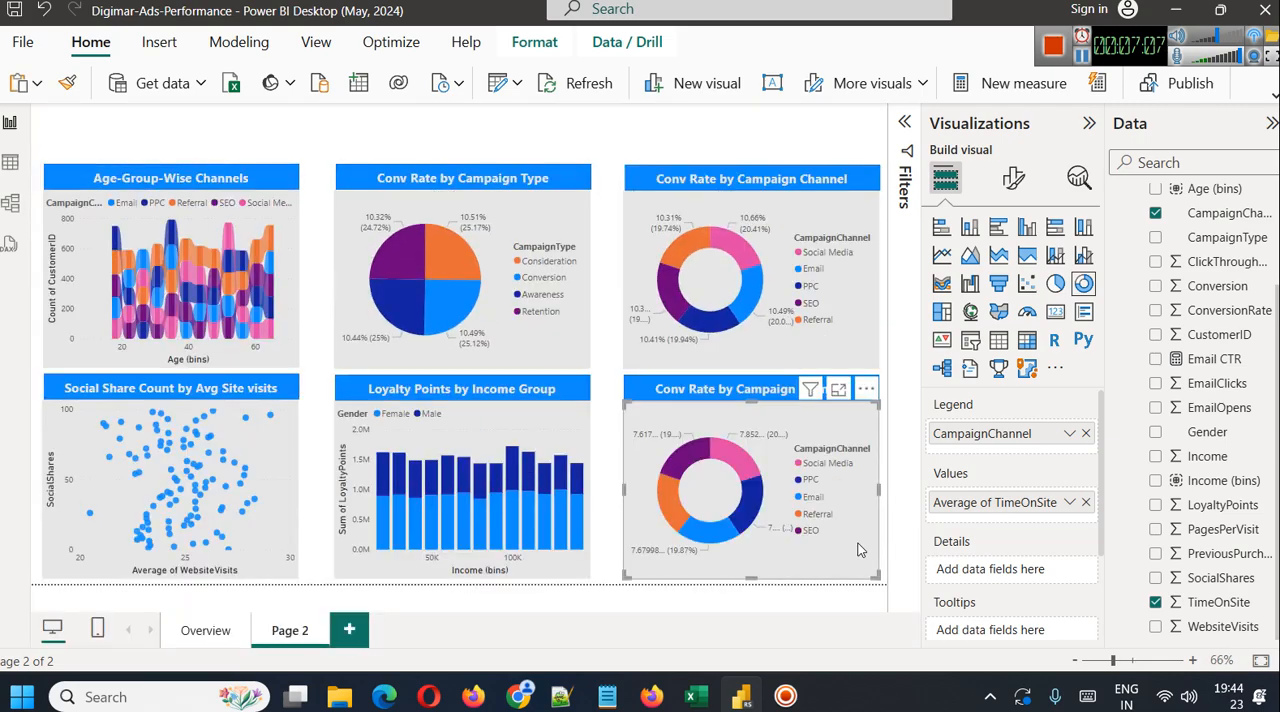
left_click(683, 117)
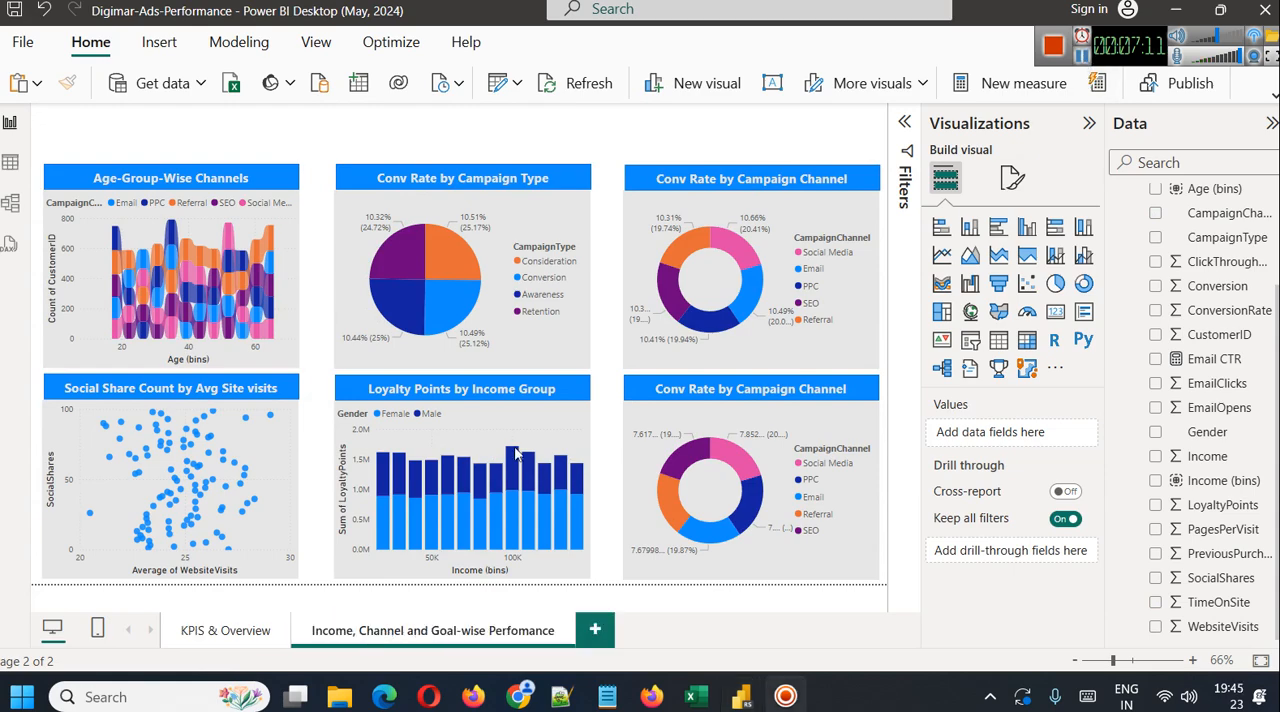
Correct the current page's name to "Income, Channel and Goal-wise Performance" and copy the name
double_click(458, 638)
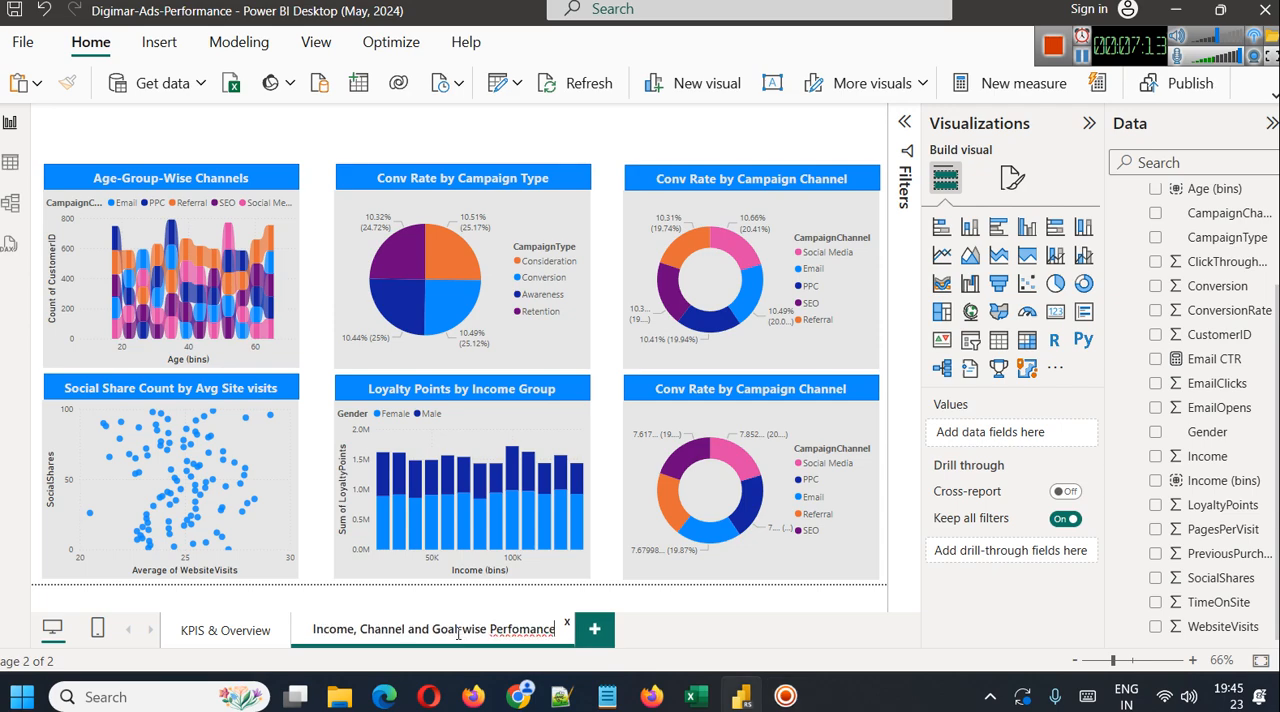
triple_click(458, 629)
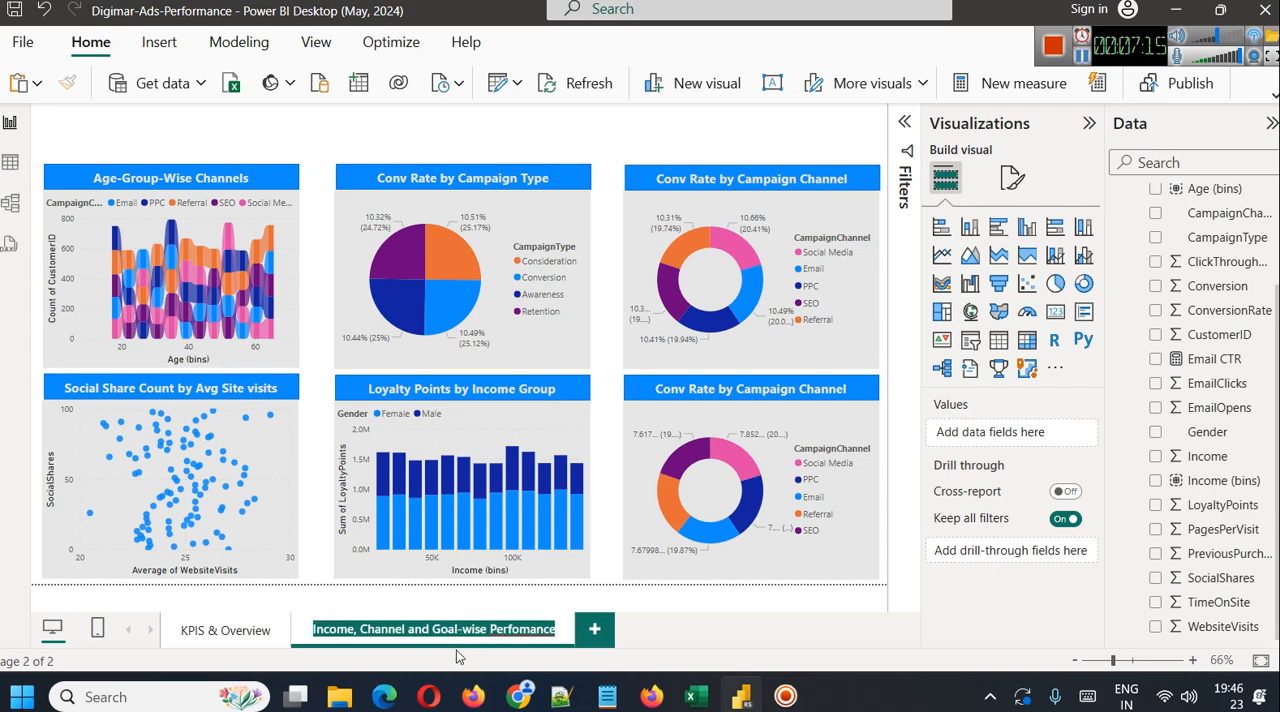
left_click(520, 630)
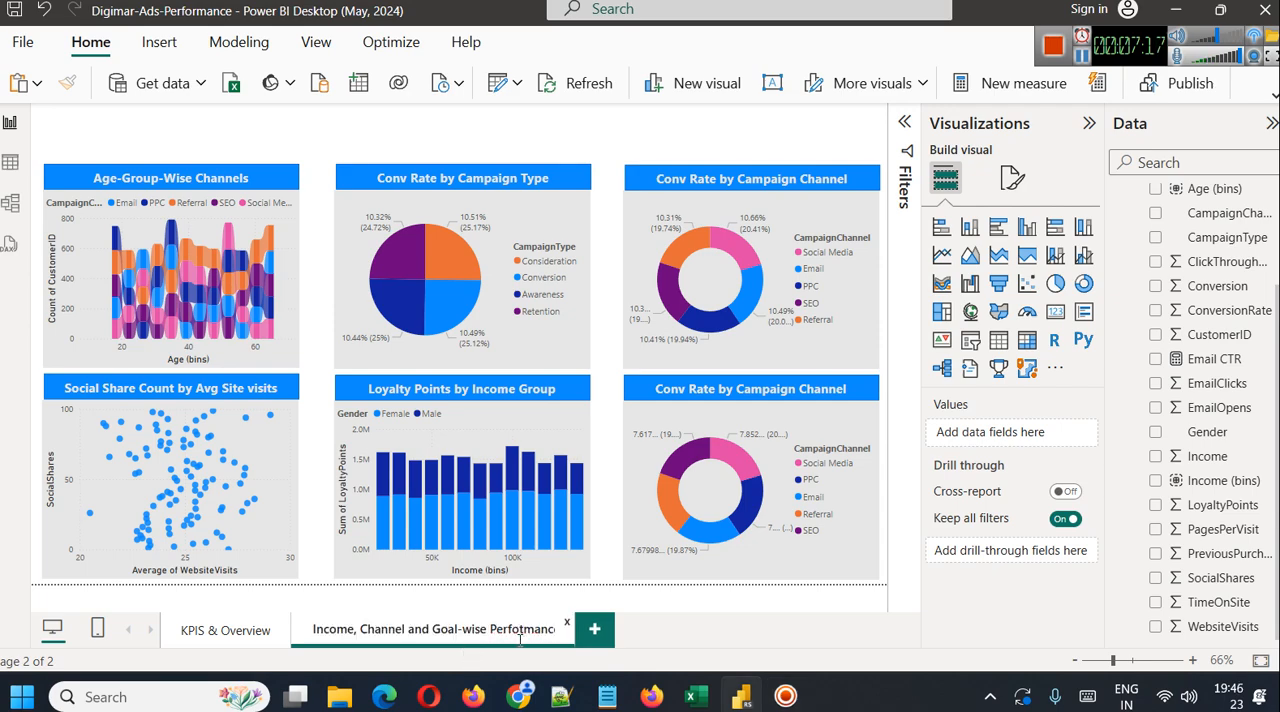
triple_click(520, 638)
key("ctrl+c")
left_click(678, 640)
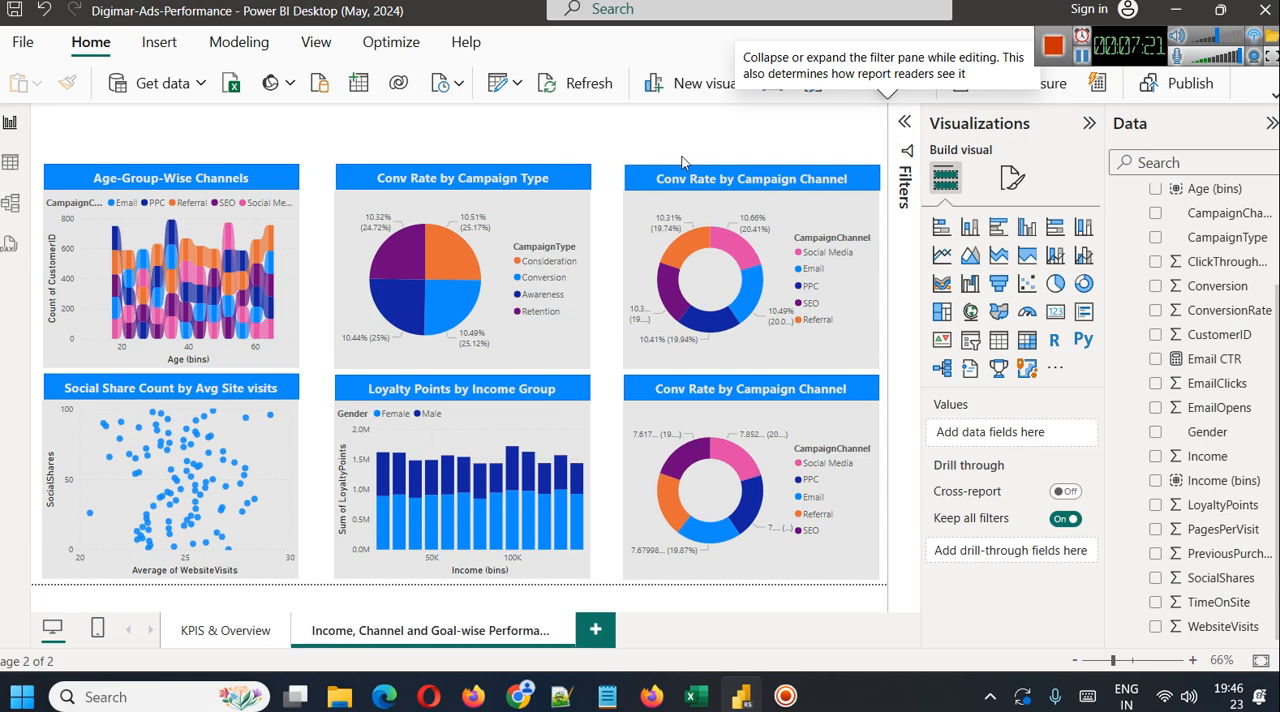
Insert a text box containing the copied title "Income, Channel and Goal-wise Performance"
left_click(162, 44)
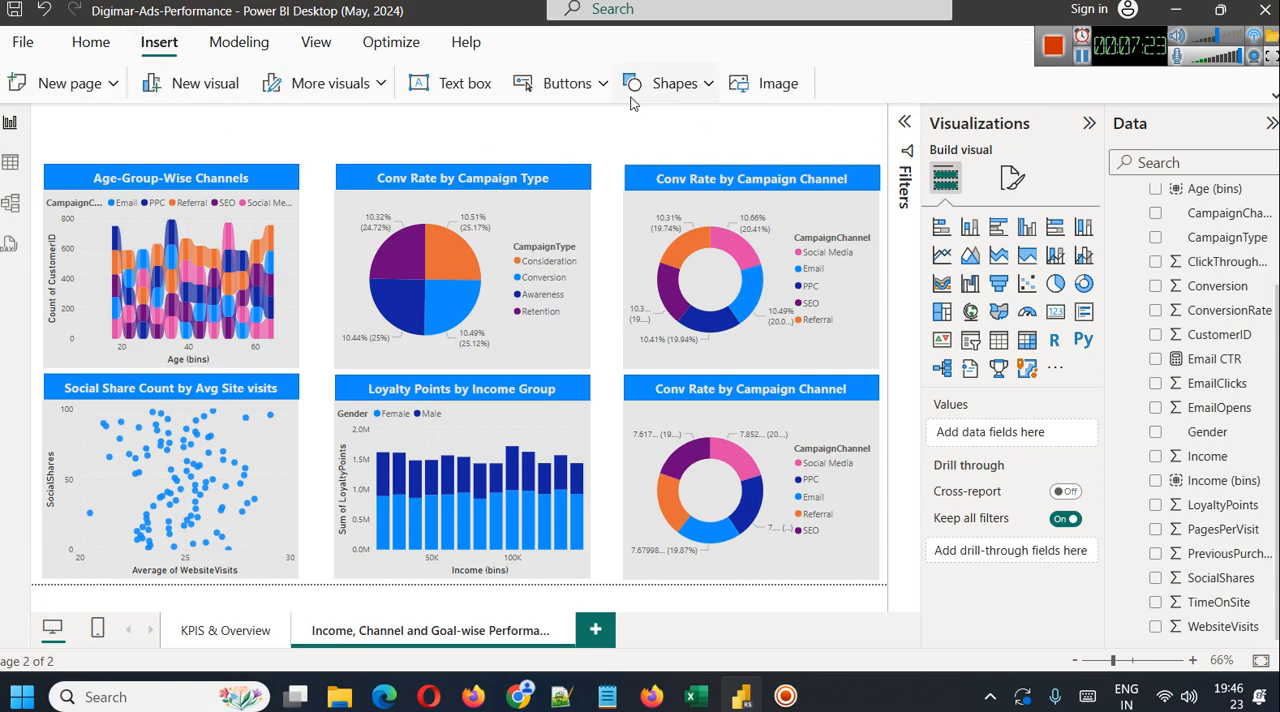
left_click(476, 100)
key("ctrl+v")
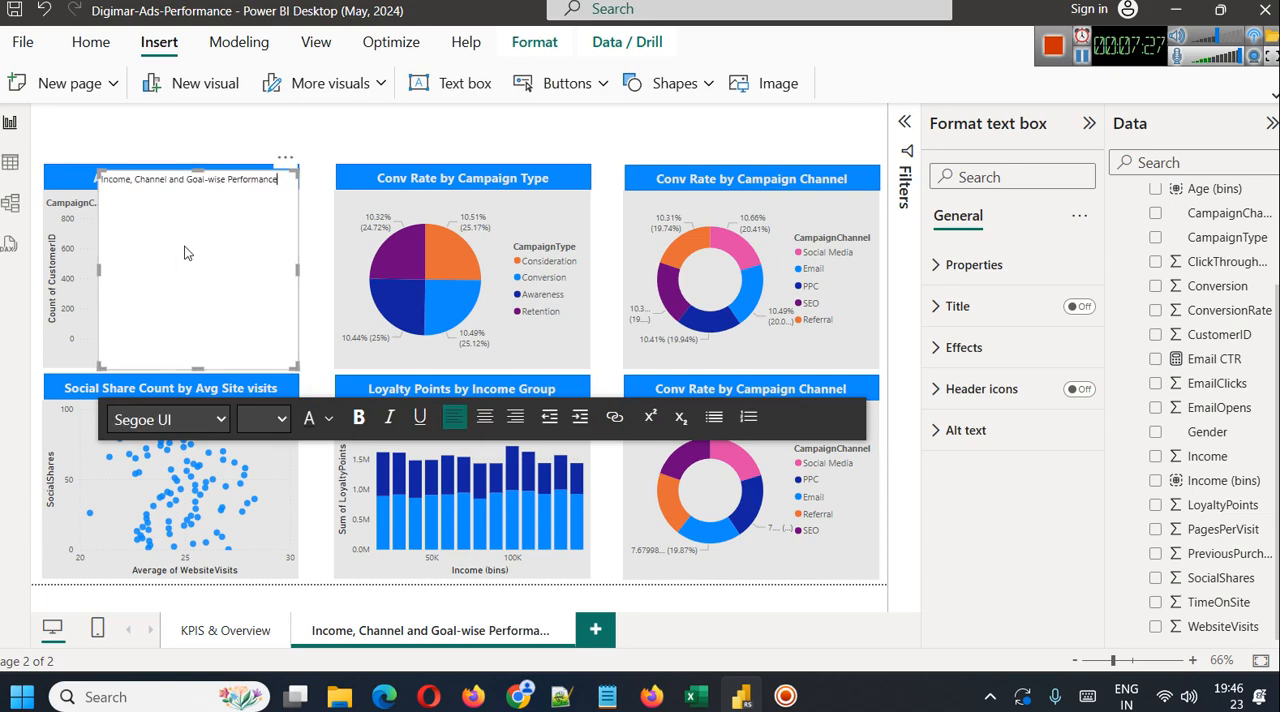
Widen the title text box to the full page width and reduce its height to a narrow banner
left_click_drag(300, 270, 650, 98)
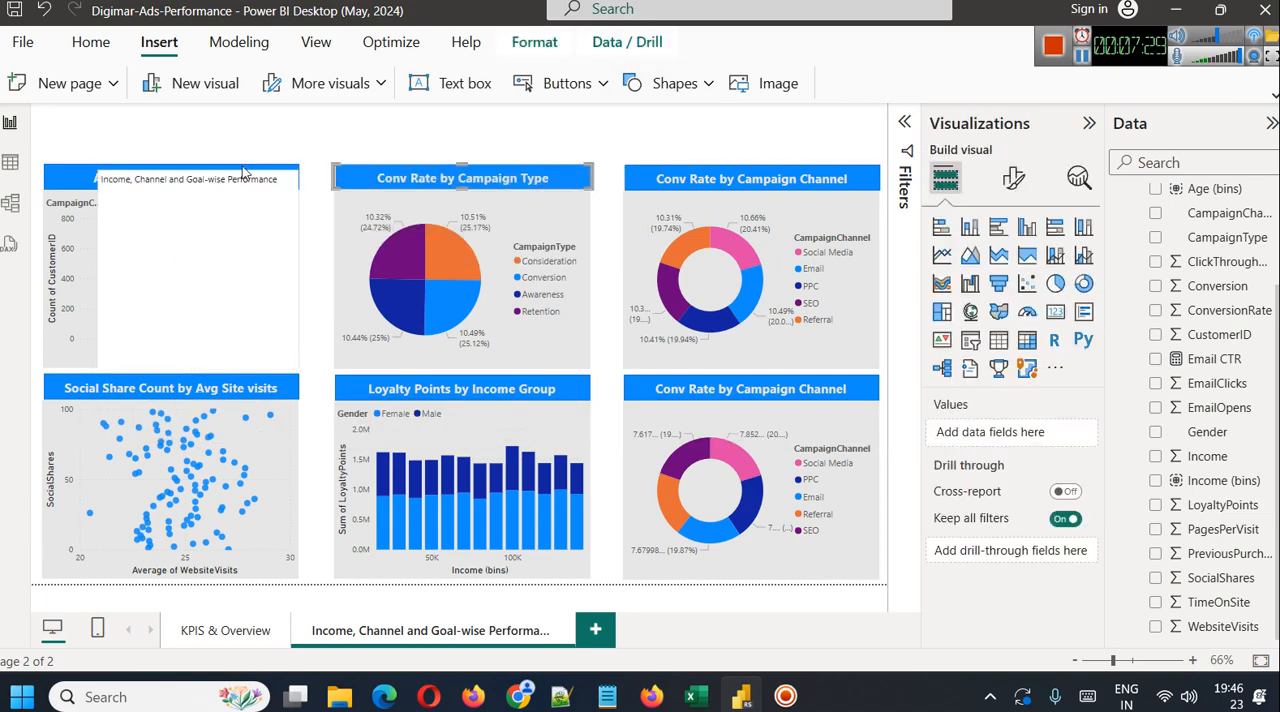
left_click(288, 182)
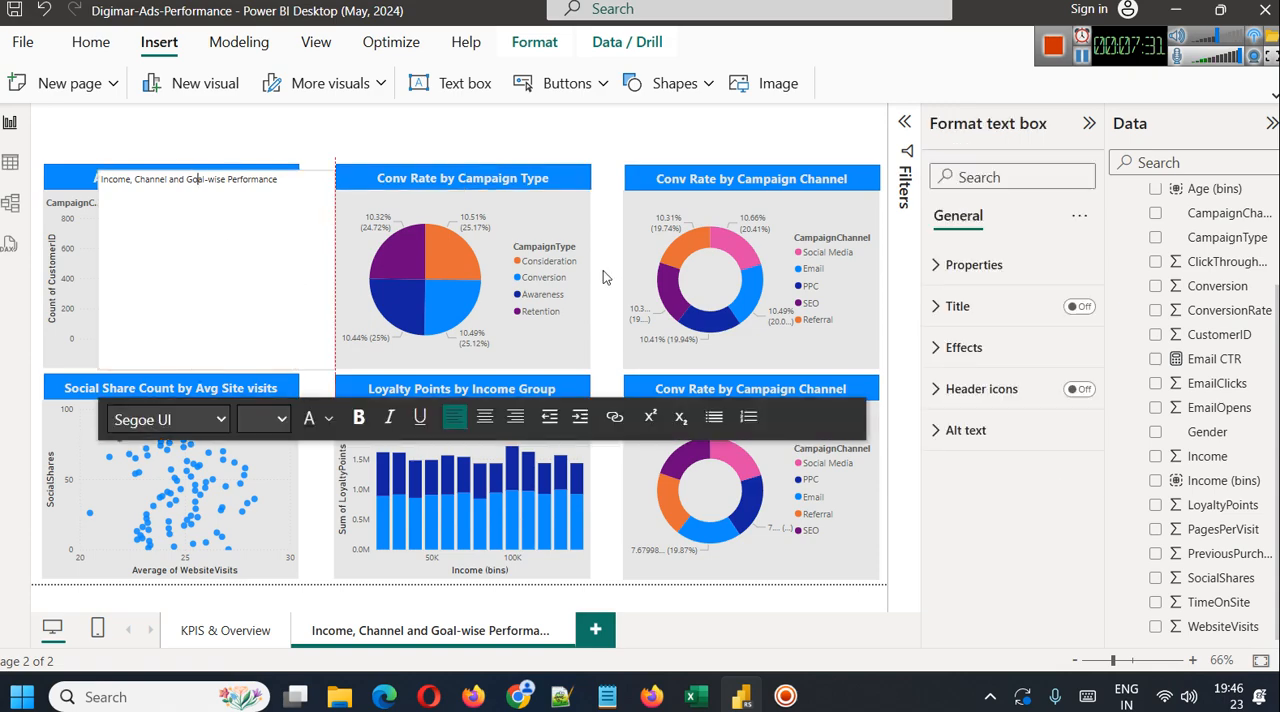
left_click_drag(300, 270, 912, 273)
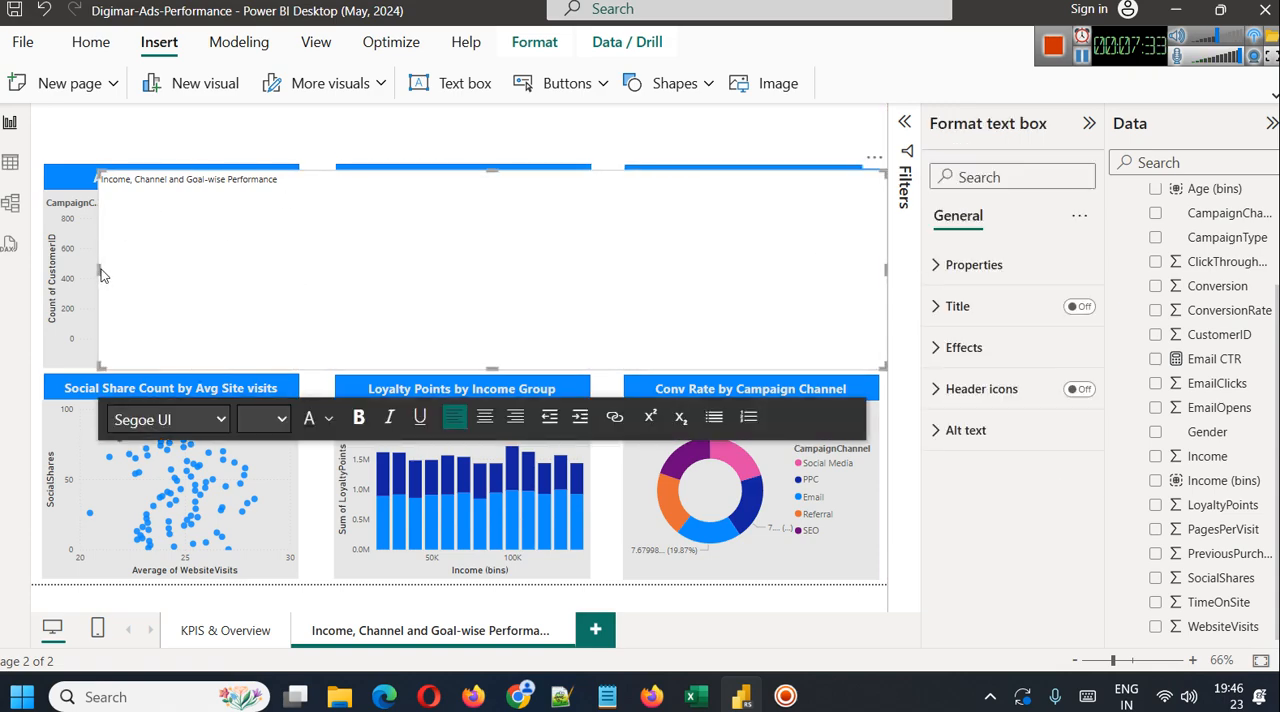
left_click_drag(90, 272, 28, 272)
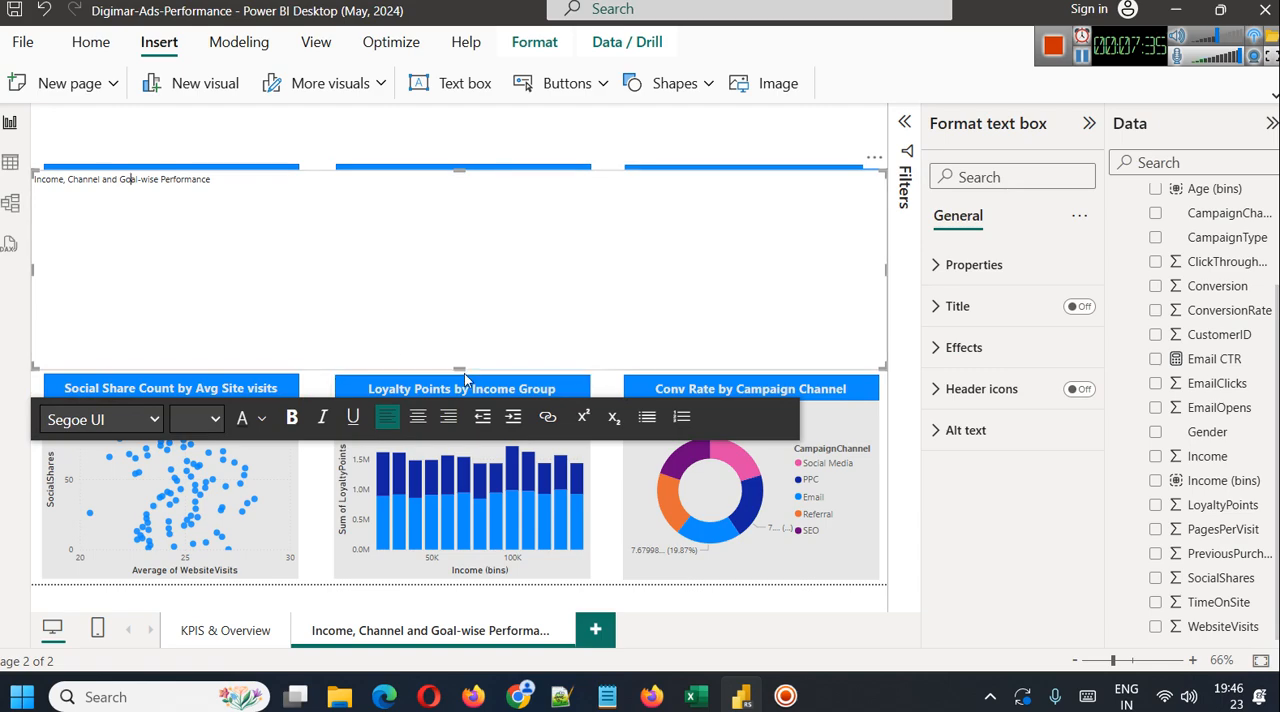
left_click_drag(461, 368, 462, 205)
Format the whole title text as centered, size 28 and bold
key("ctrl+a")
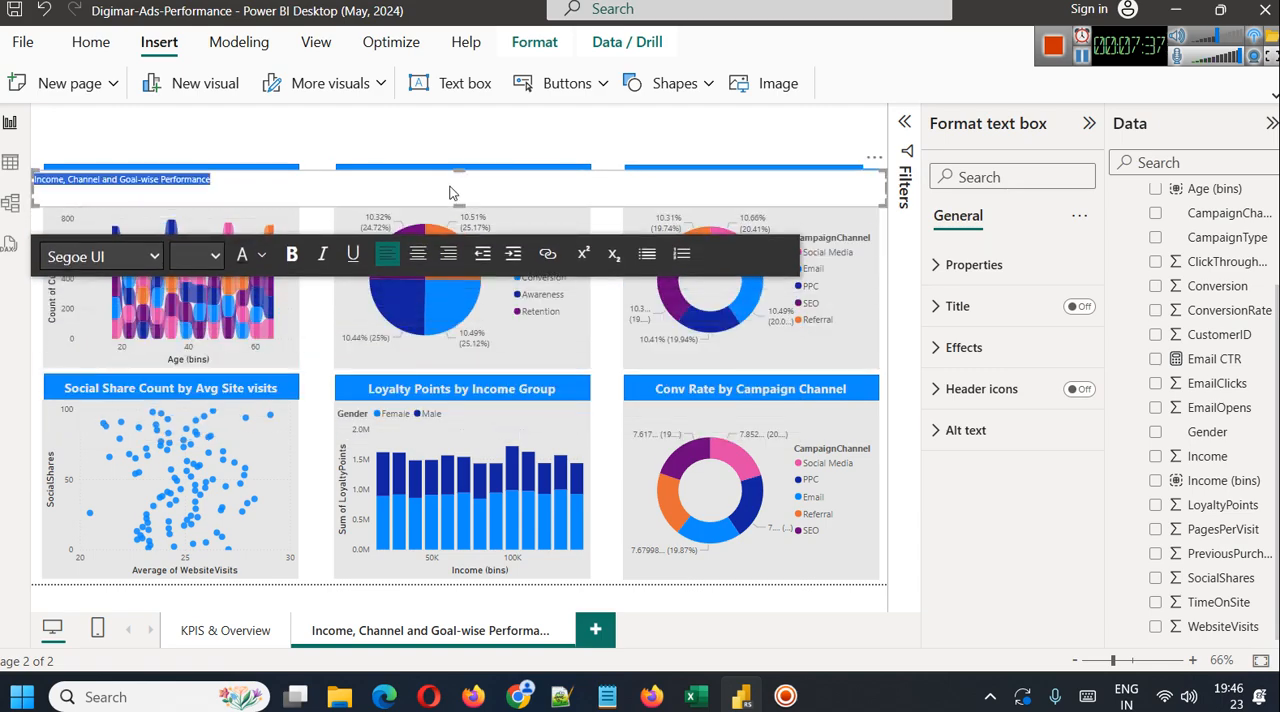
left_click(420, 253)
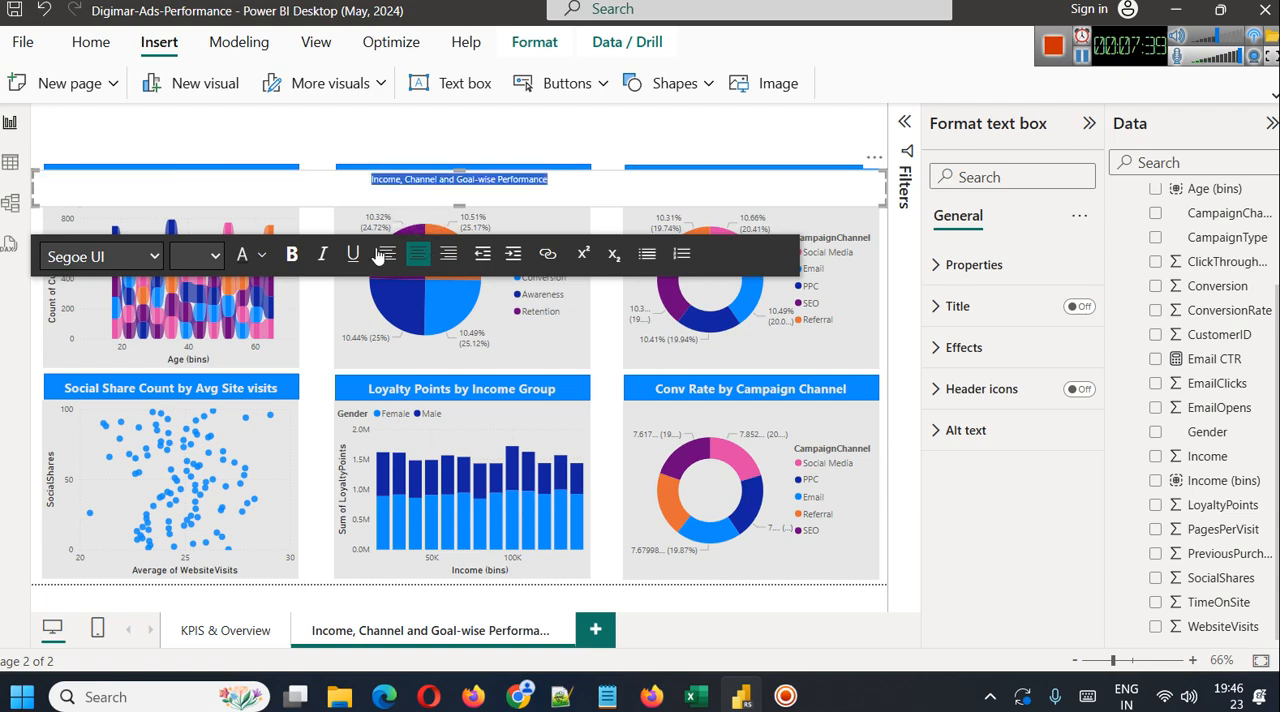
left_click(215, 256)
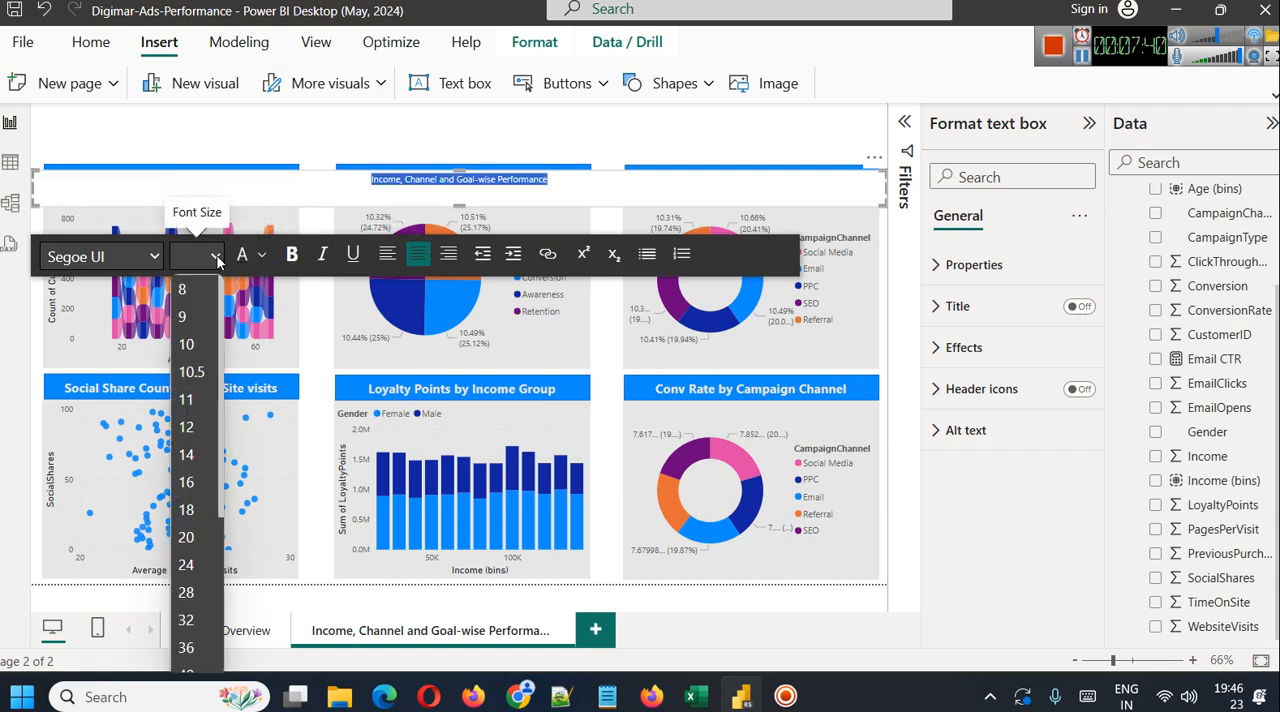
left_click(208, 593)
left_click(289, 258)
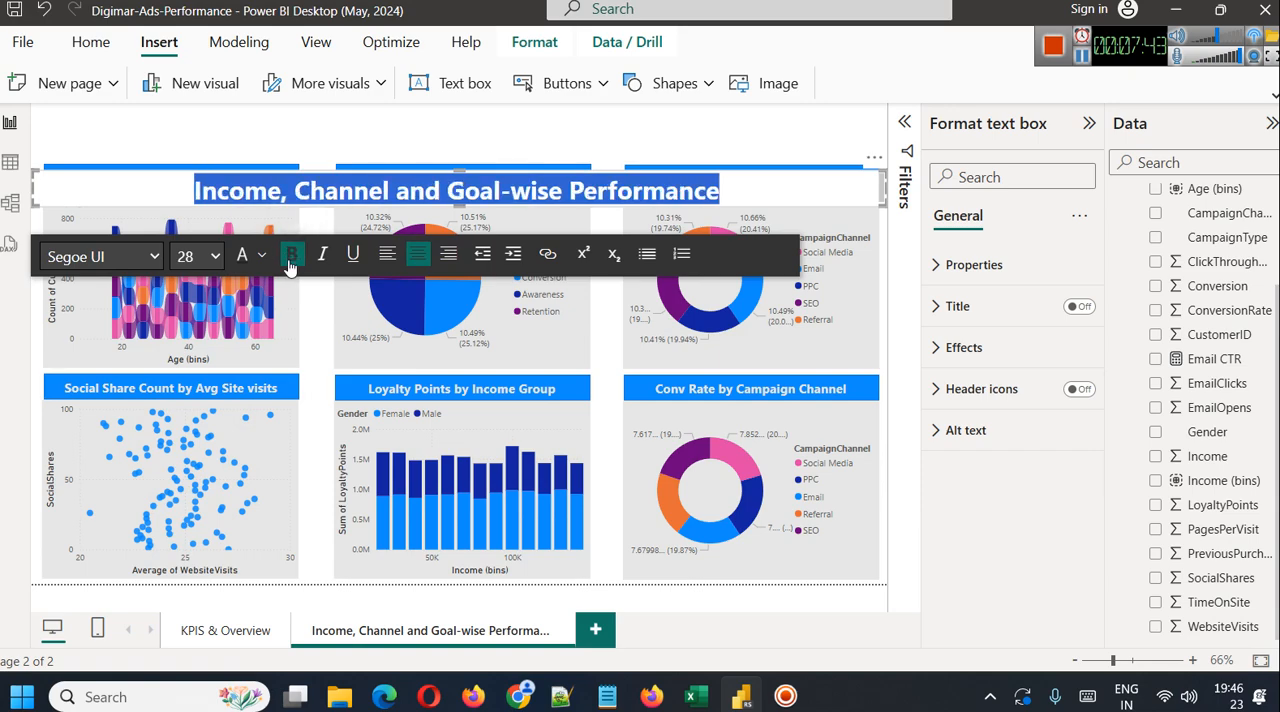
Make the title text box slightly taller and move it to the top of the page above the charts
left_click_drag(460, 169, 460, 163)
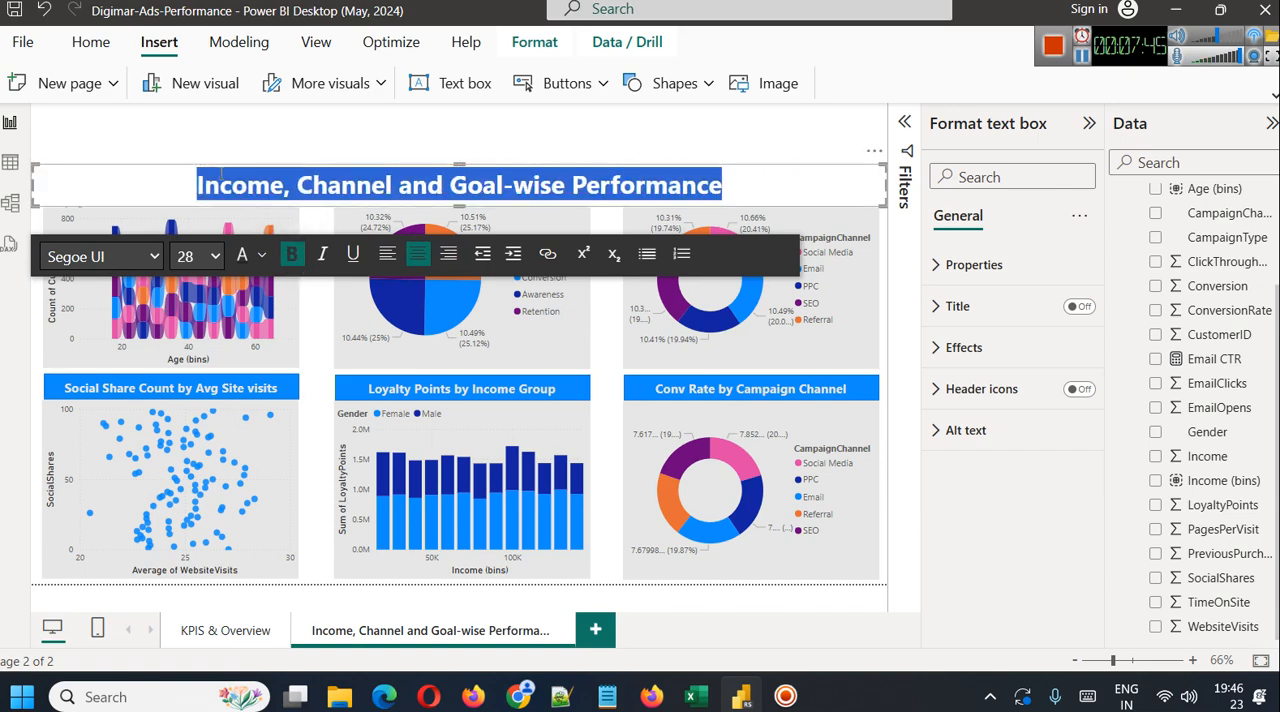
left_click(140, 149)
left_click(194, 180)
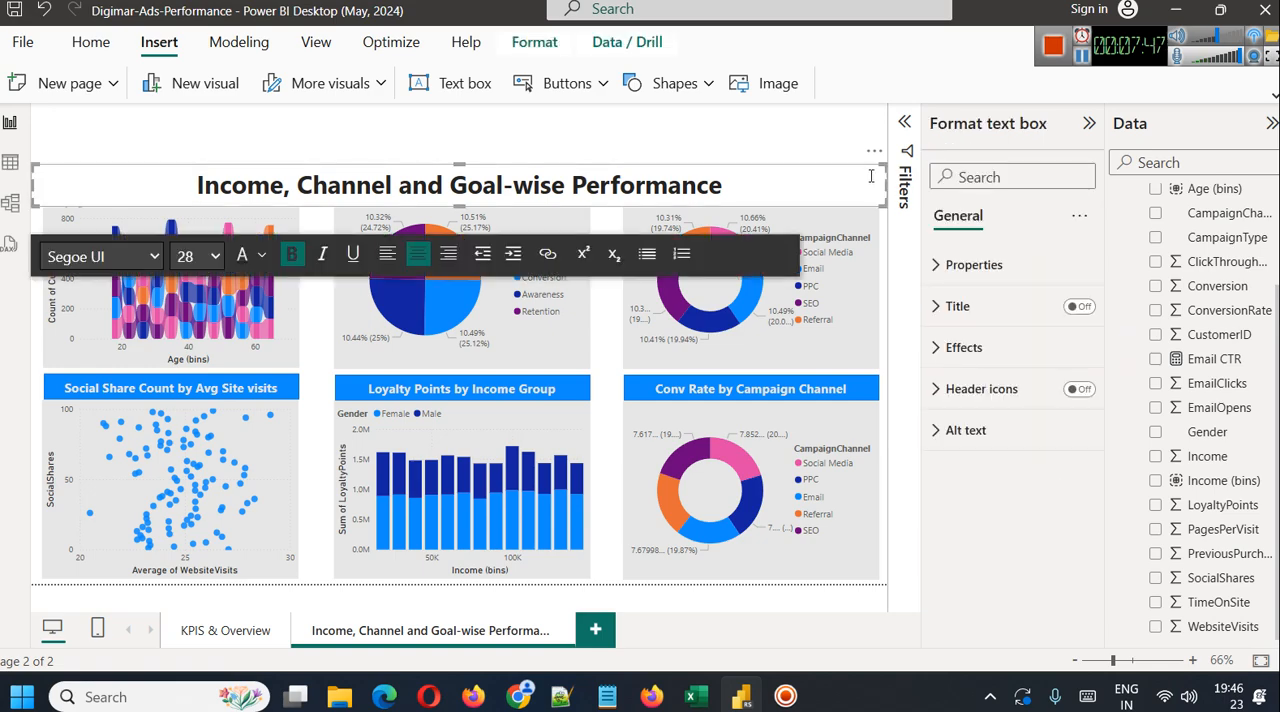
left_click_drag(868, 172, 866, 115)
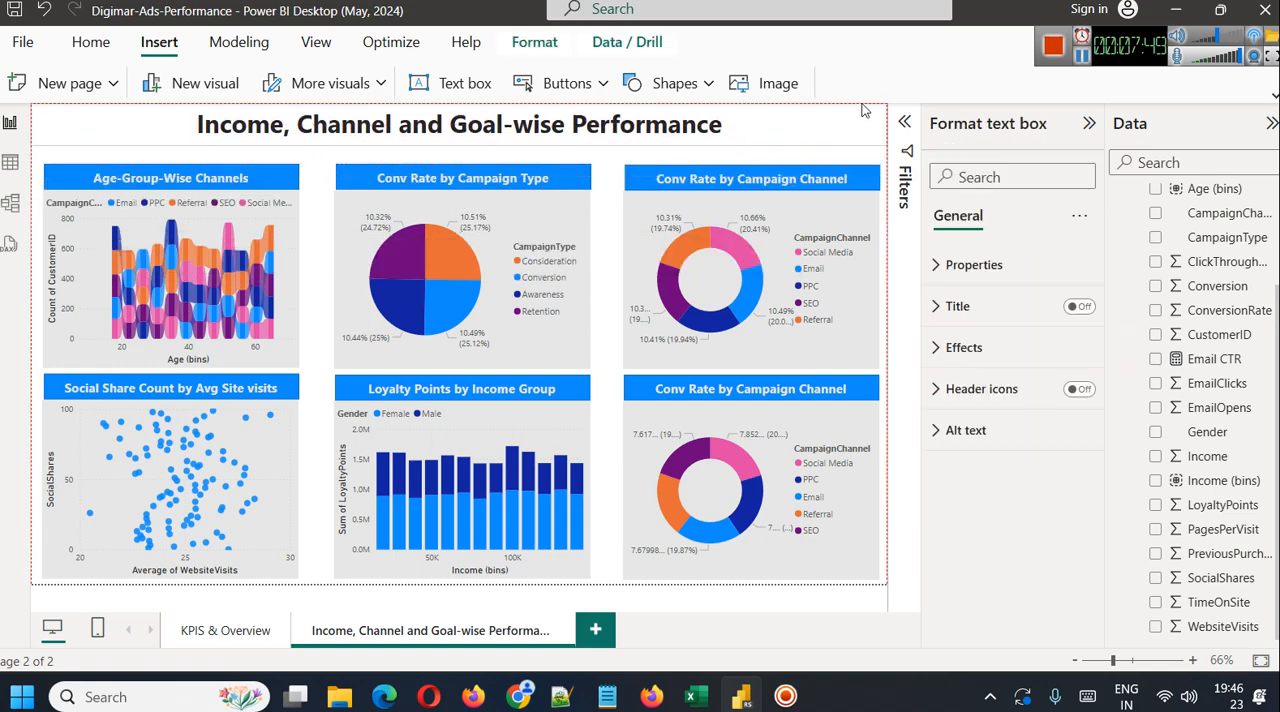
Color the page title text with the darkest shade of the theme's blue
key("ctrl+a")
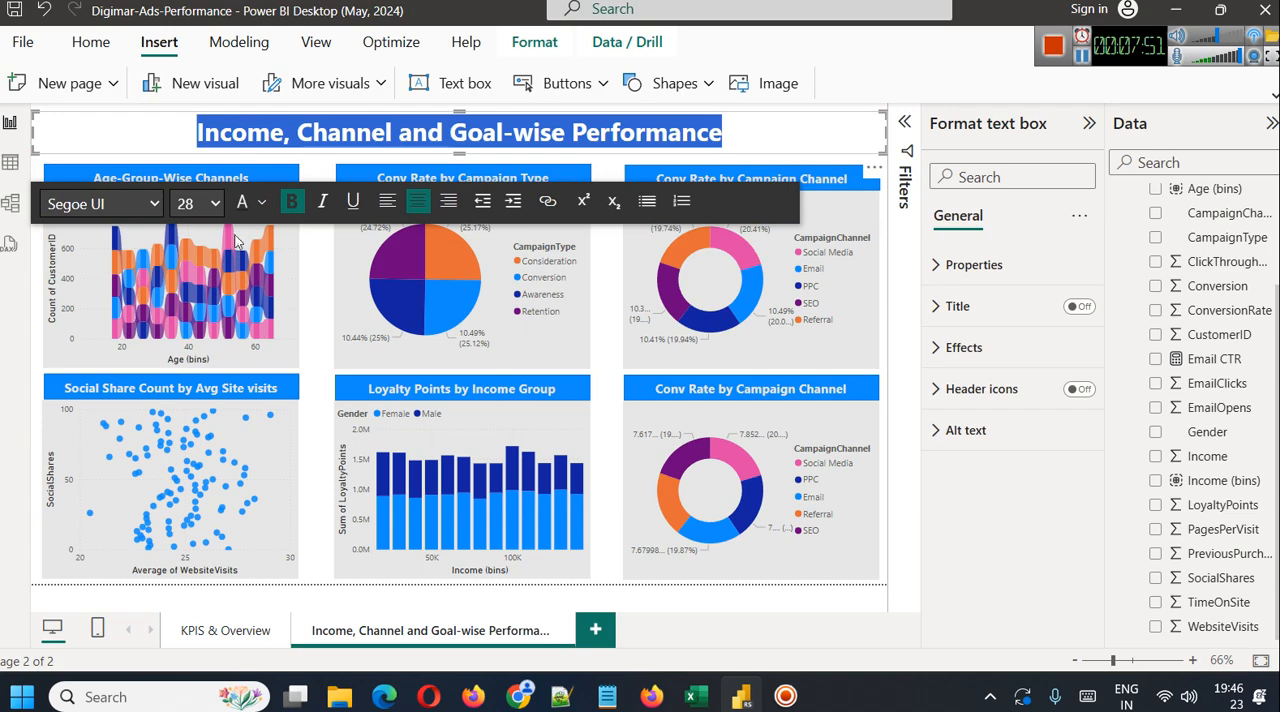
left_click(261, 203)
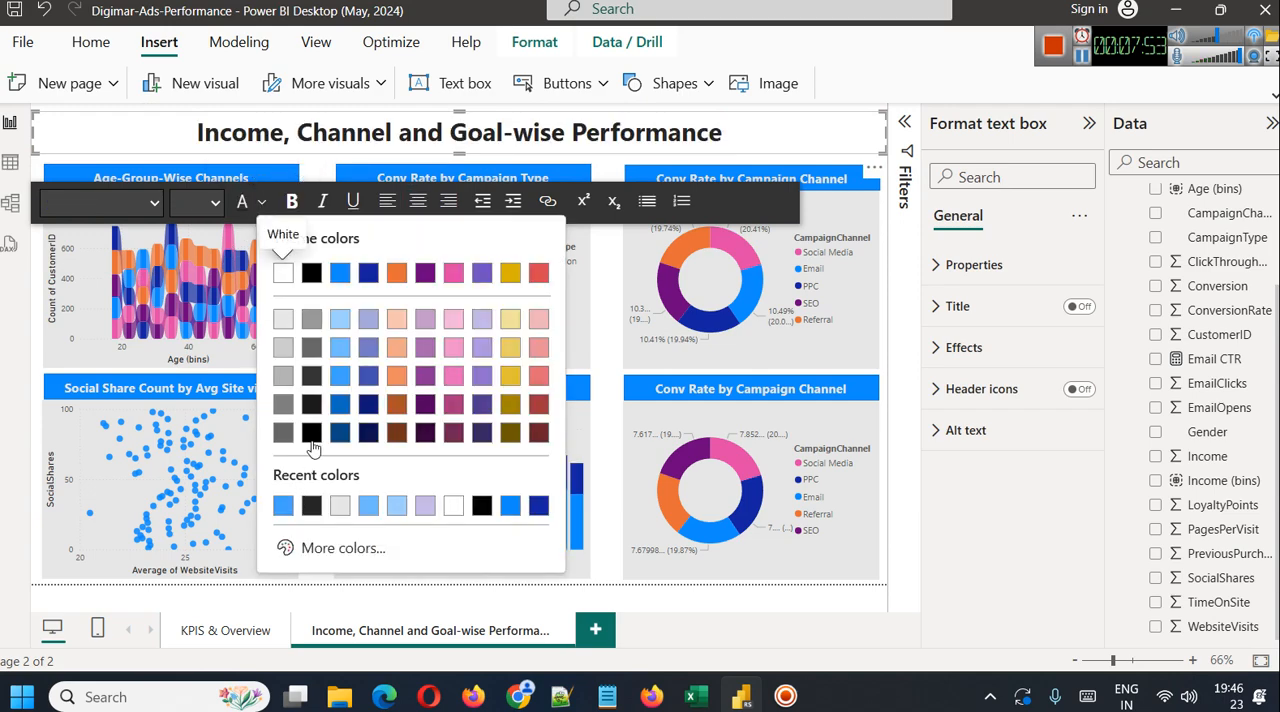
left_click(340, 432)
left_click(798, 122)
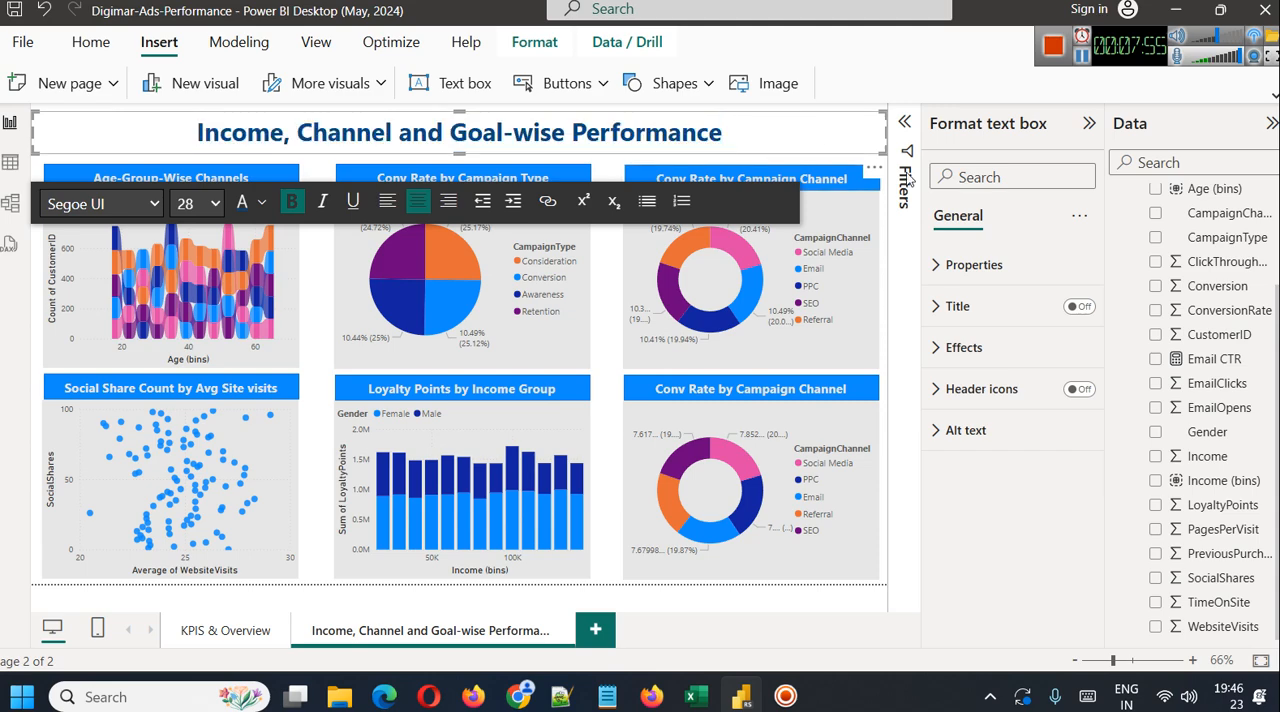
Give the page title text box a light gray background and turn on its shadow
left_click(960, 347)
left_click(979, 448)
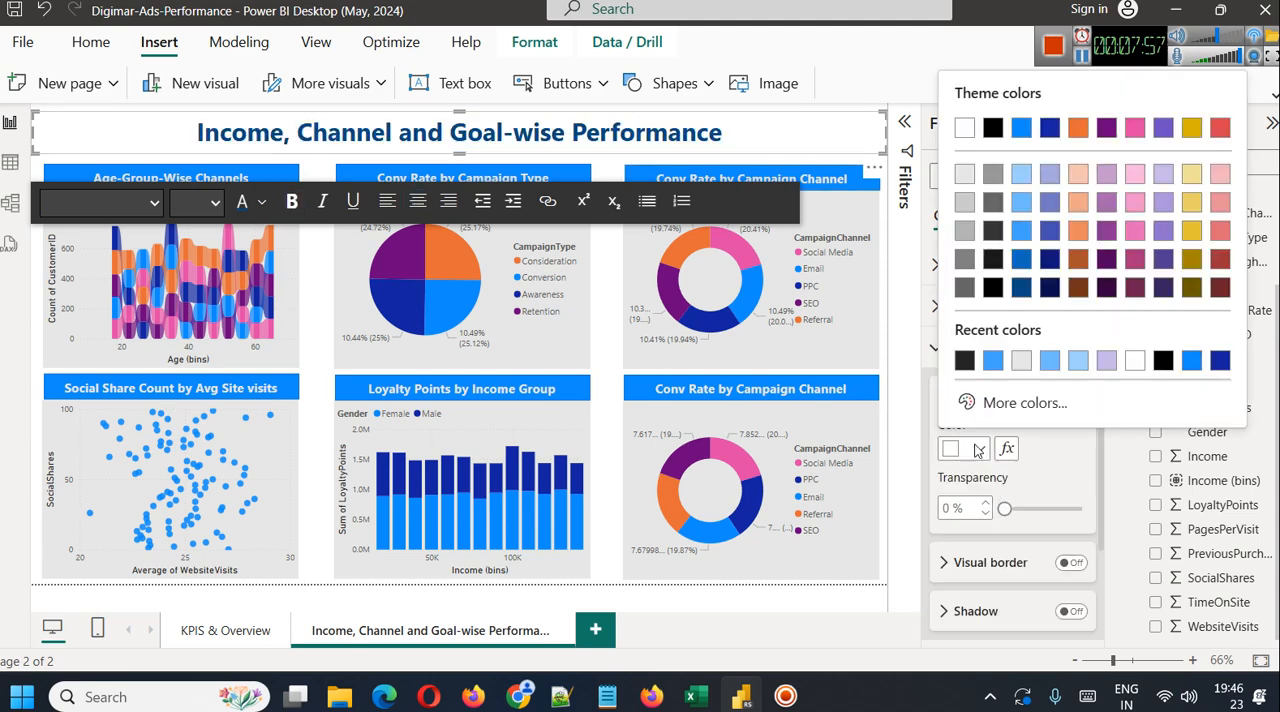
left_click(1021, 362)
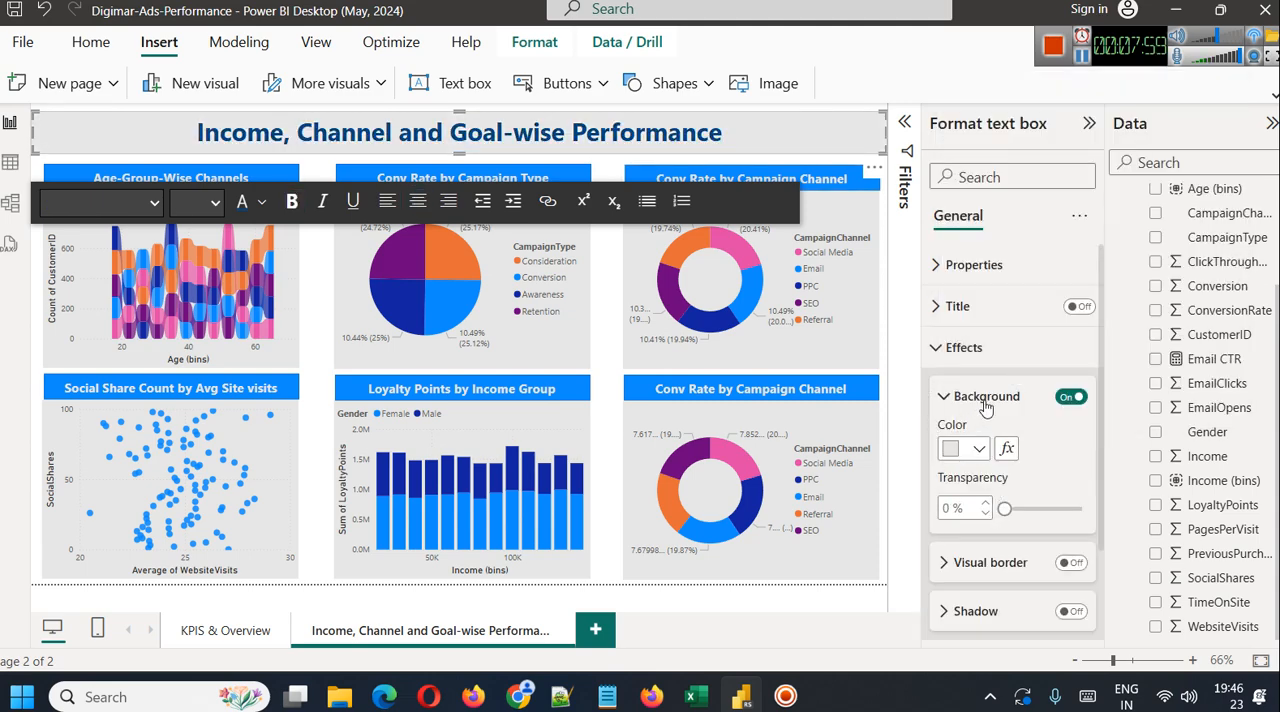
left_click(1070, 611)
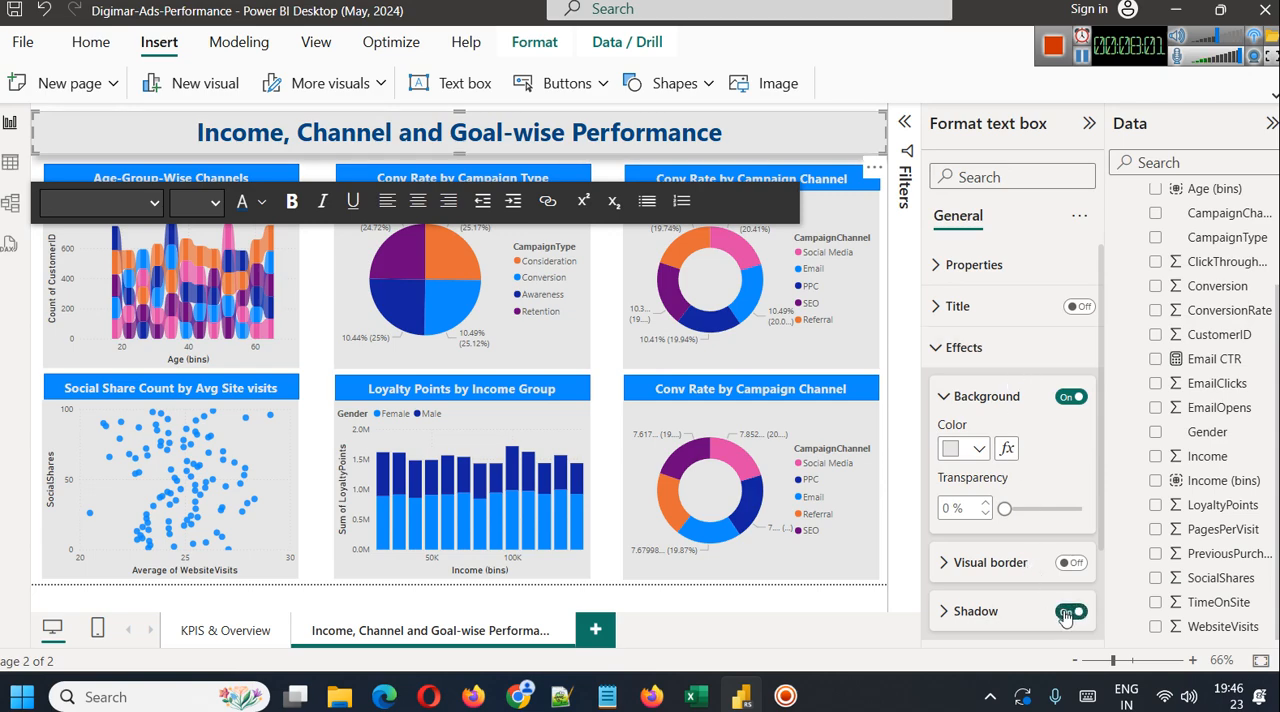
left_click(877, 323)
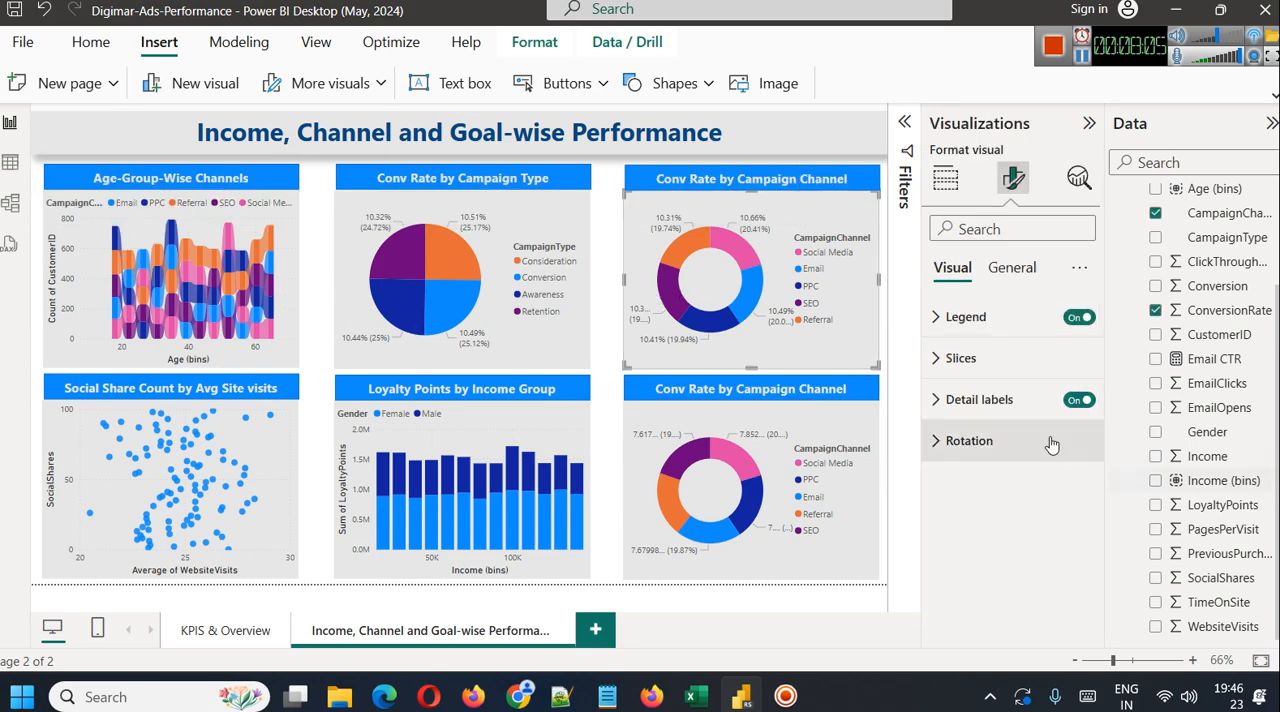
left_click(610, 284)
left_click(1080, 58)
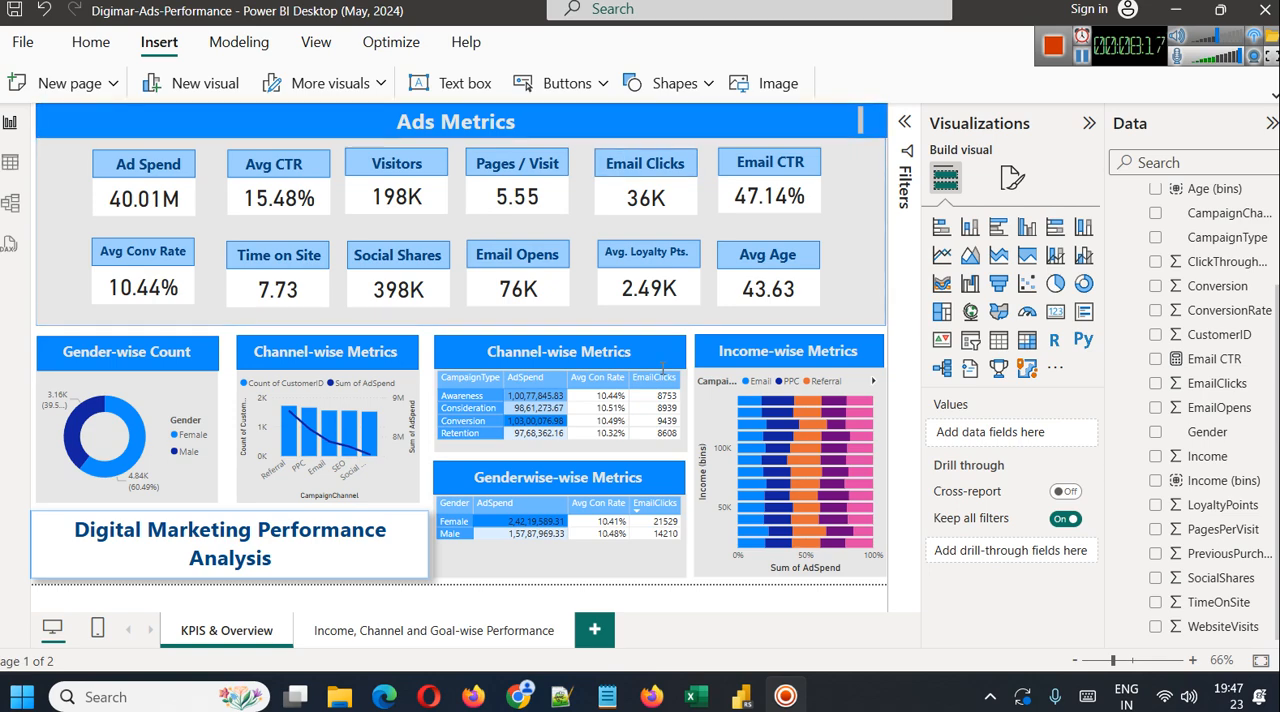
On the KPIS & Overview page, insert a rounded rectangle and shrink it to button size at the left end of the Ads Metrics banner
left_click(665, 83)
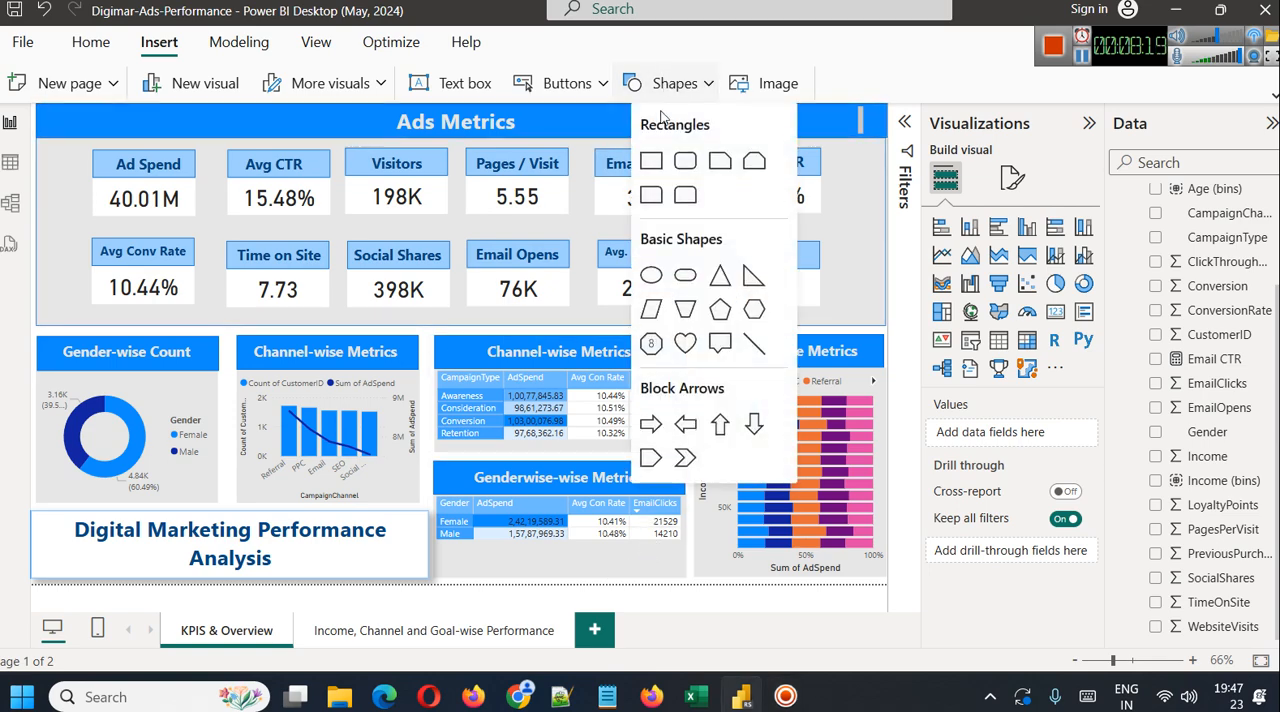
left_click(684, 190)
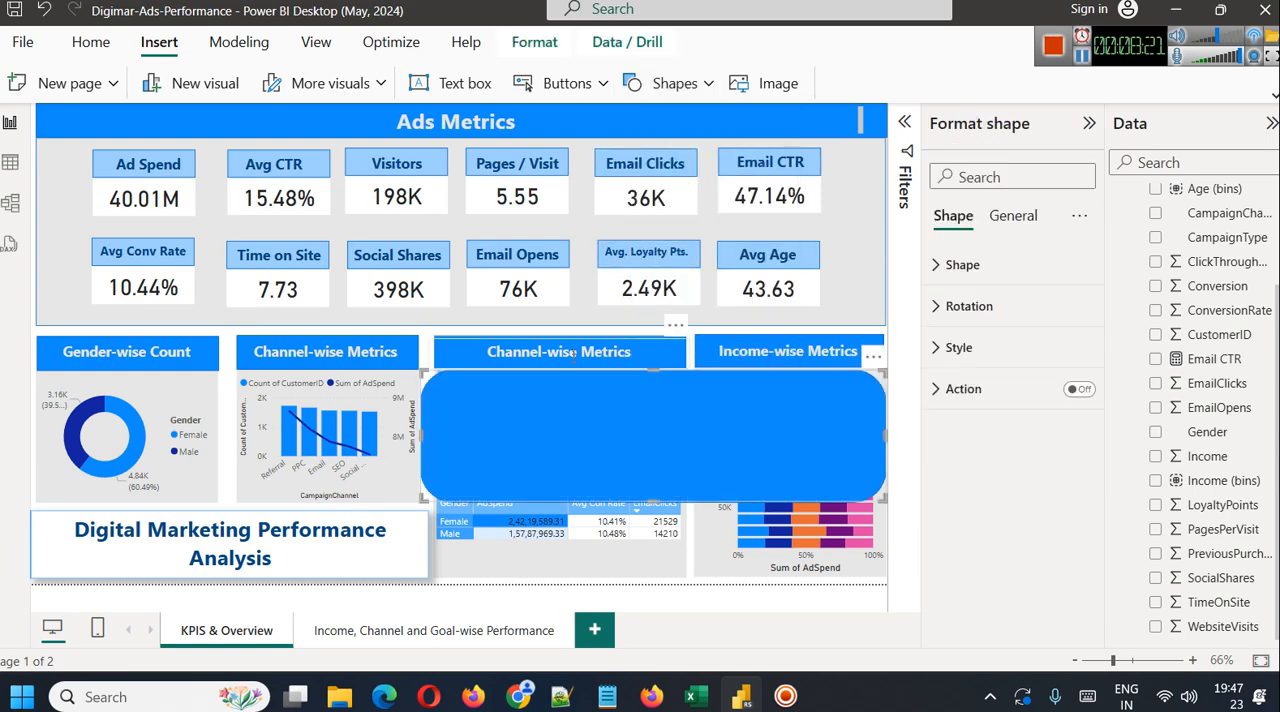
left_click_drag(422, 371, 89, 113)
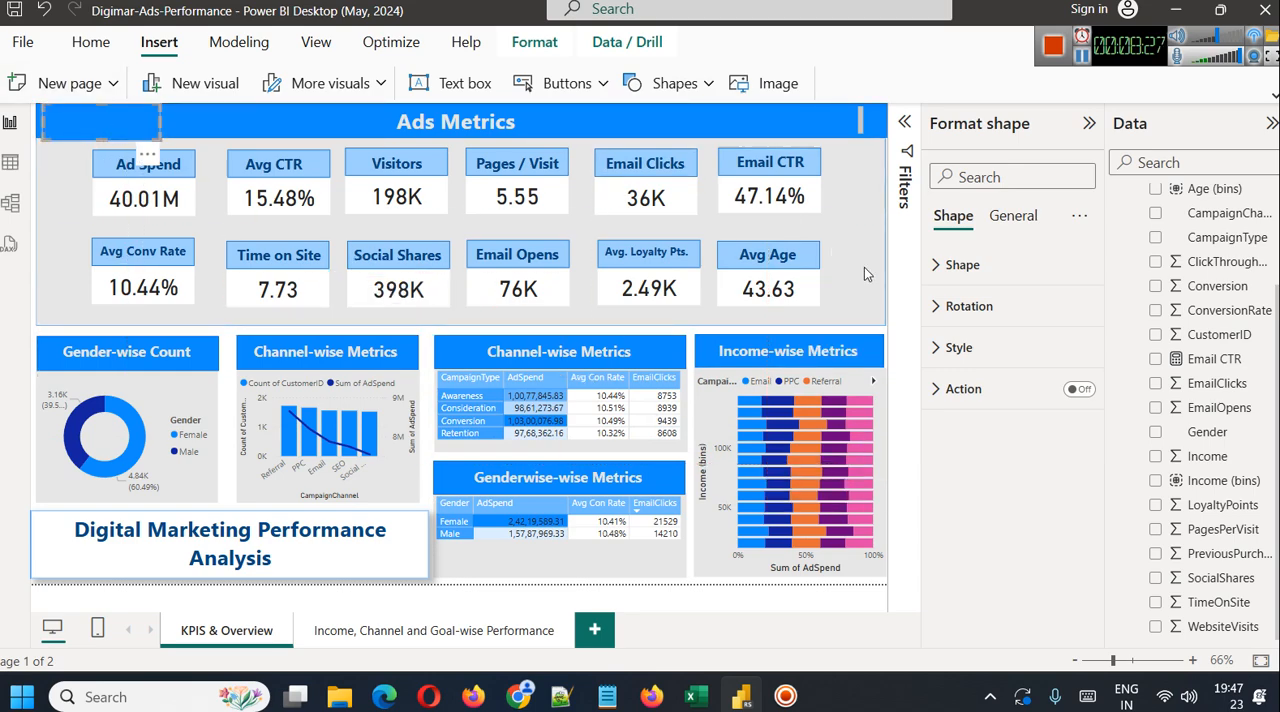
Fill the small rounded rectangle with a lighter tint of the theme's blue and reduce its height to fit inside the banner
left_click(962, 264)
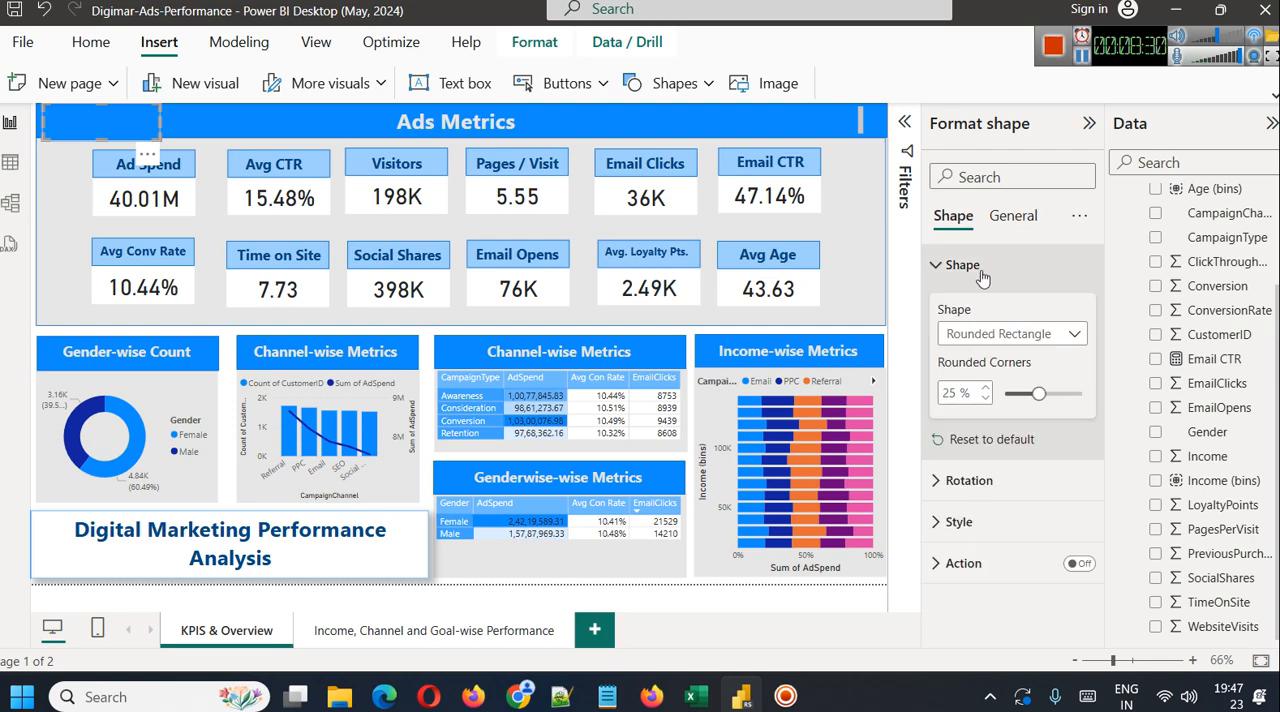
left_click(985, 521)
scroll(990, 500, "down", 2)
left_click(977, 422)
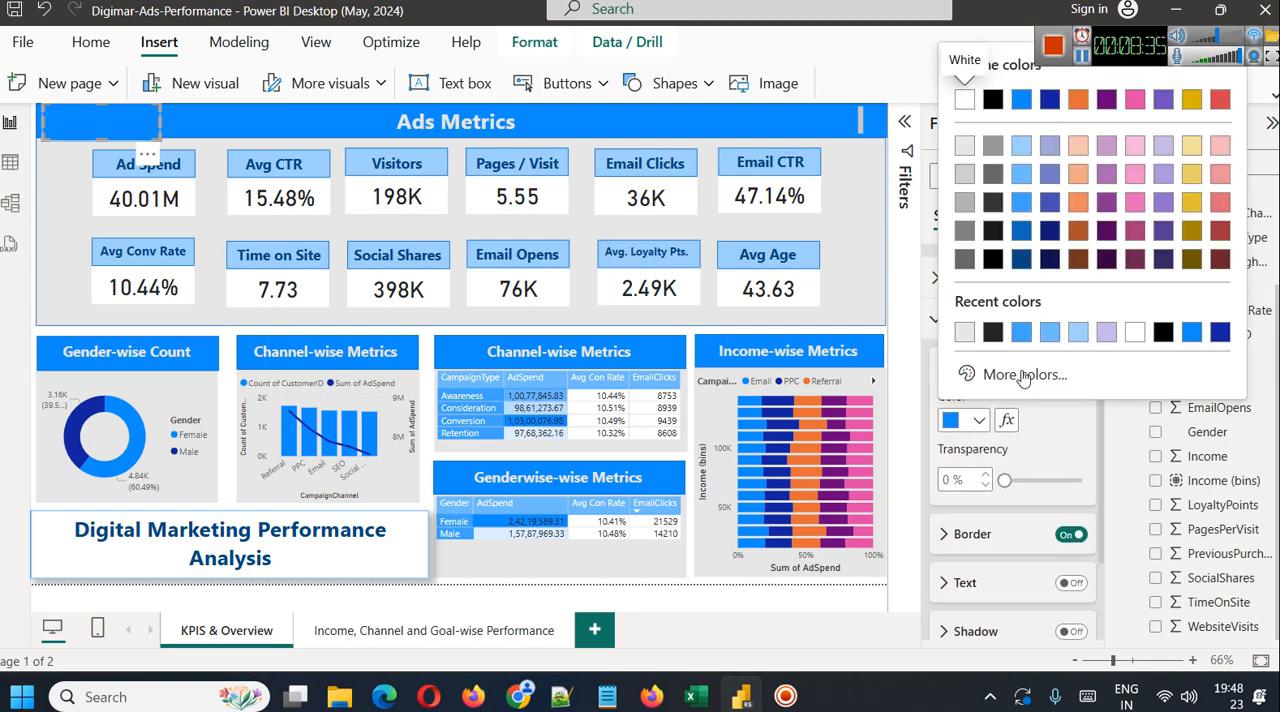
left_click(1020, 178)
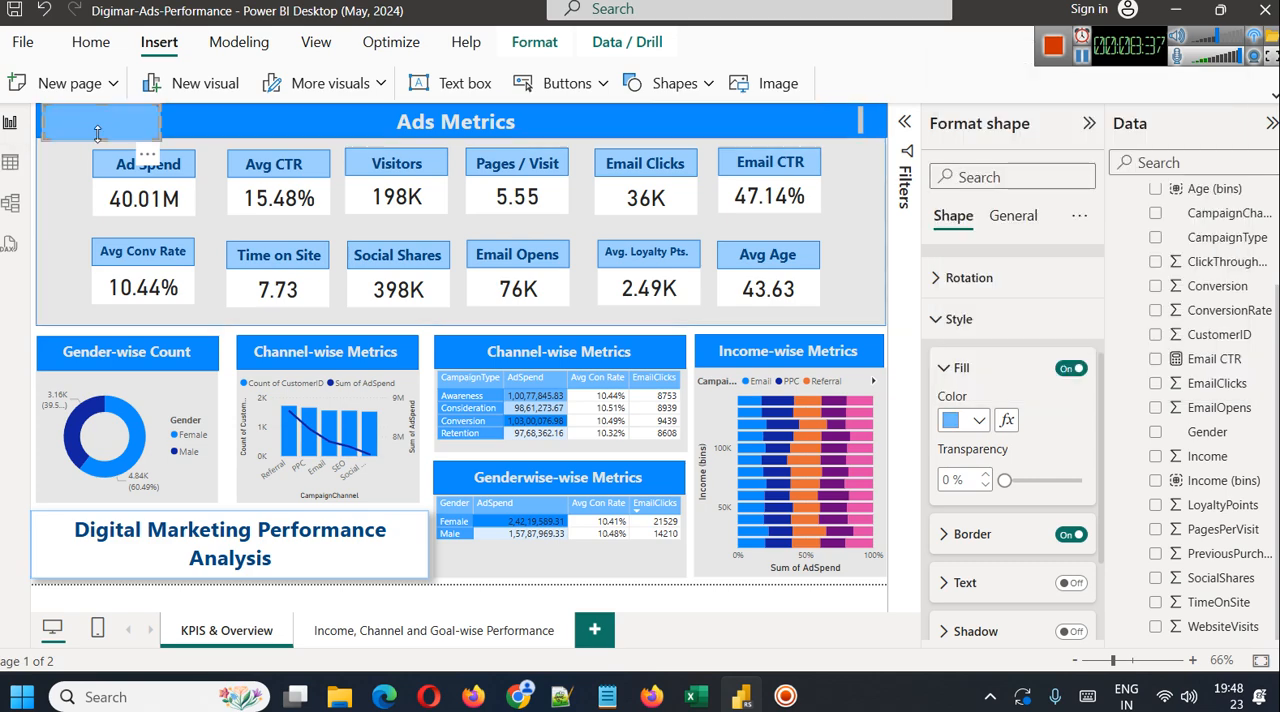
left_click_drag(101, 140, 105, 112)
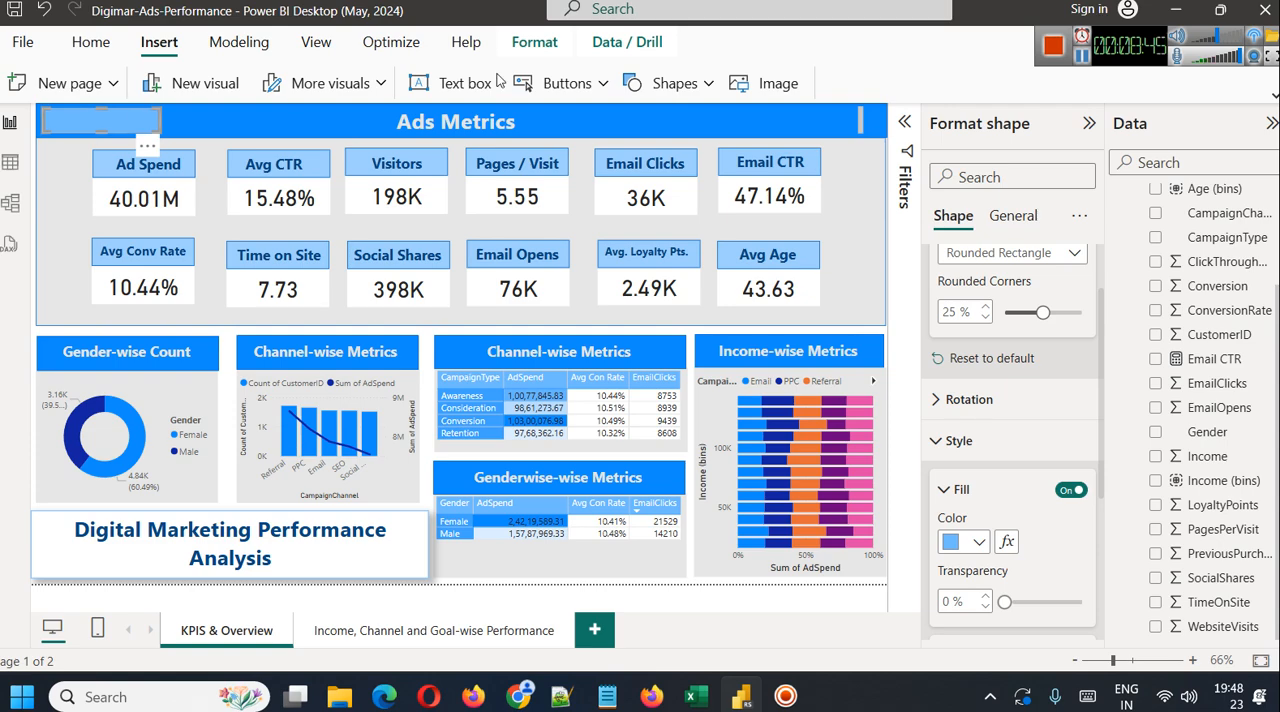
Add a text box reading "Performance" and shrink it to fit closely around the word
left_click(453, 84)
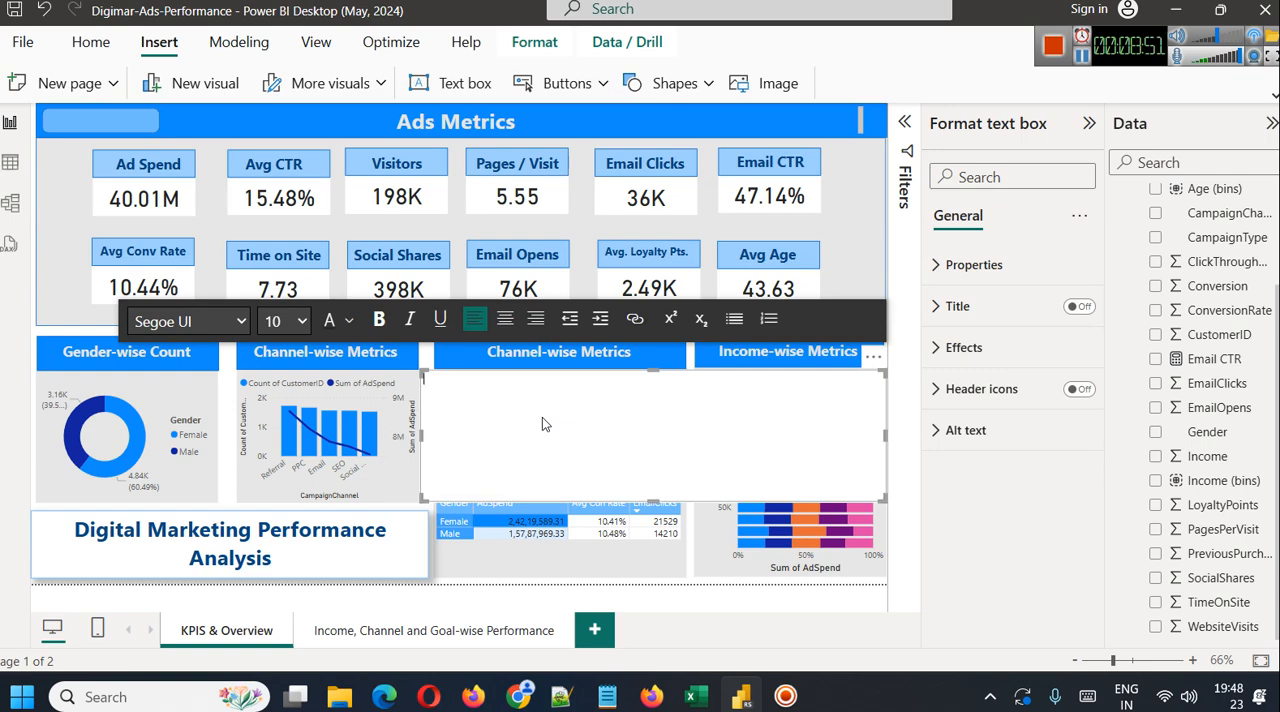
type("G")
key("BackSpace")
type("Pers")
key("BackSpace")
type("formance")
key("ctrl+a")
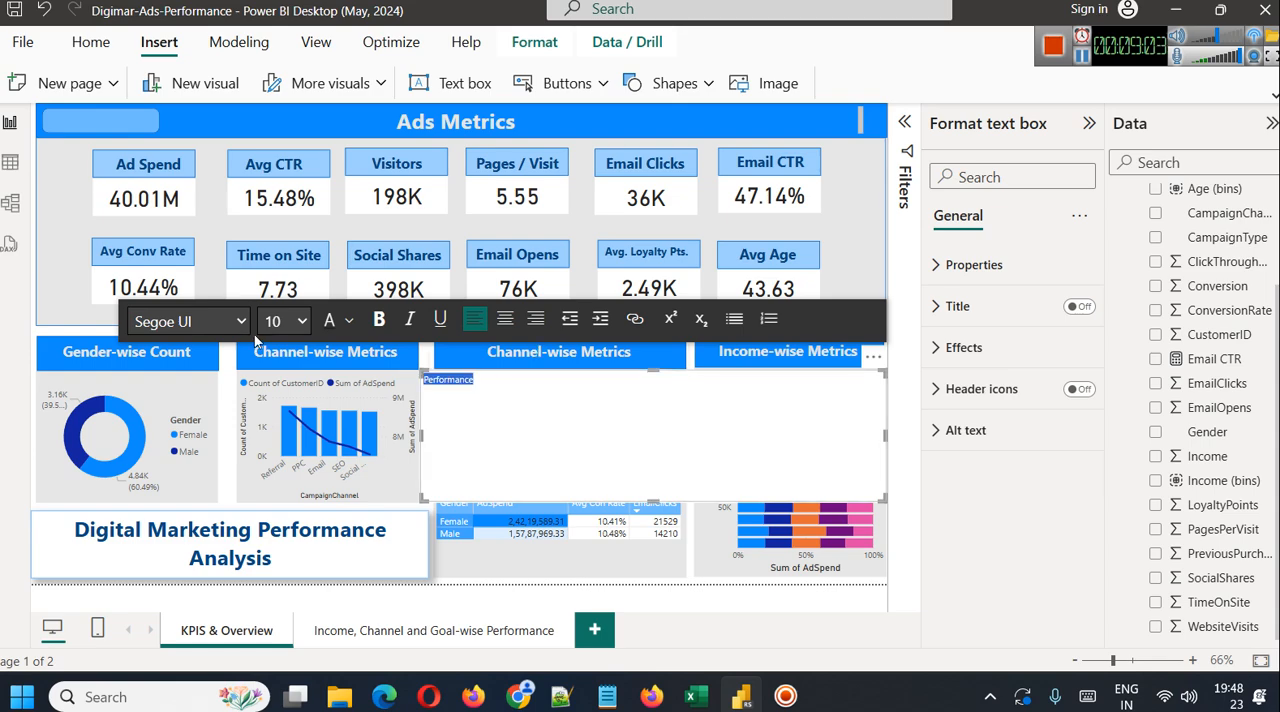
left_click(379, 318)
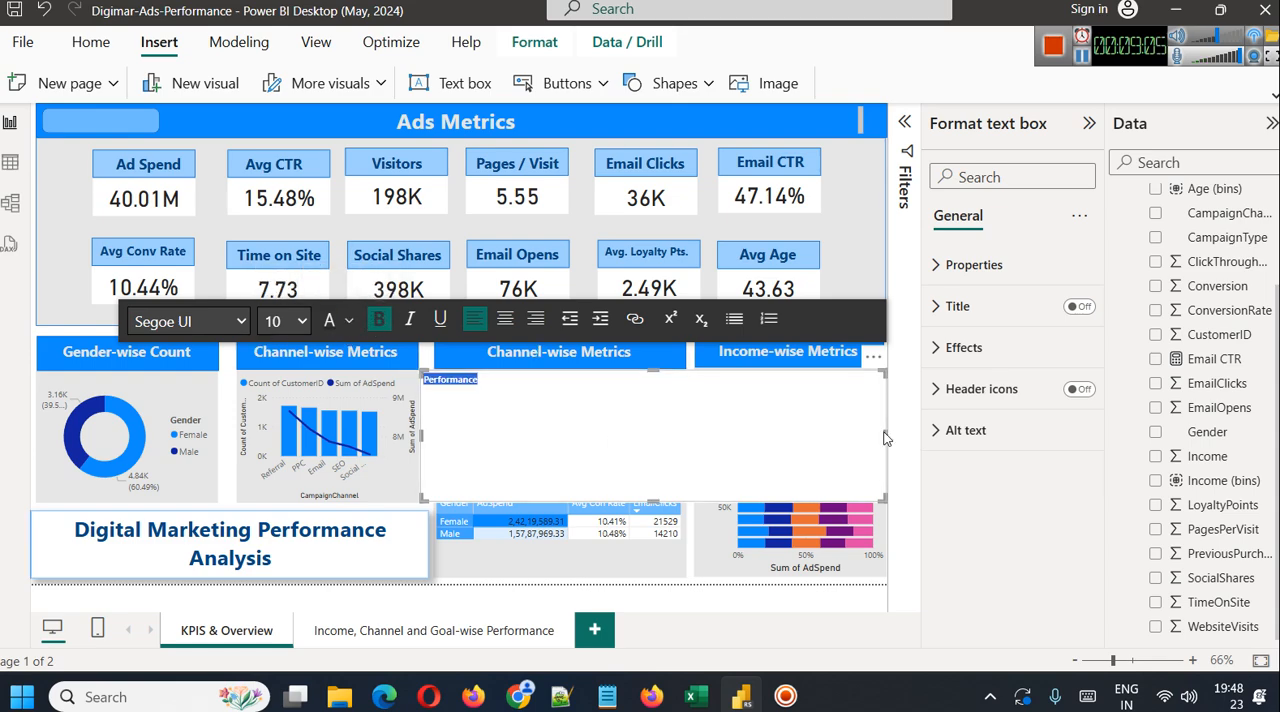
left_click_drag(885, 432, 452, 393)
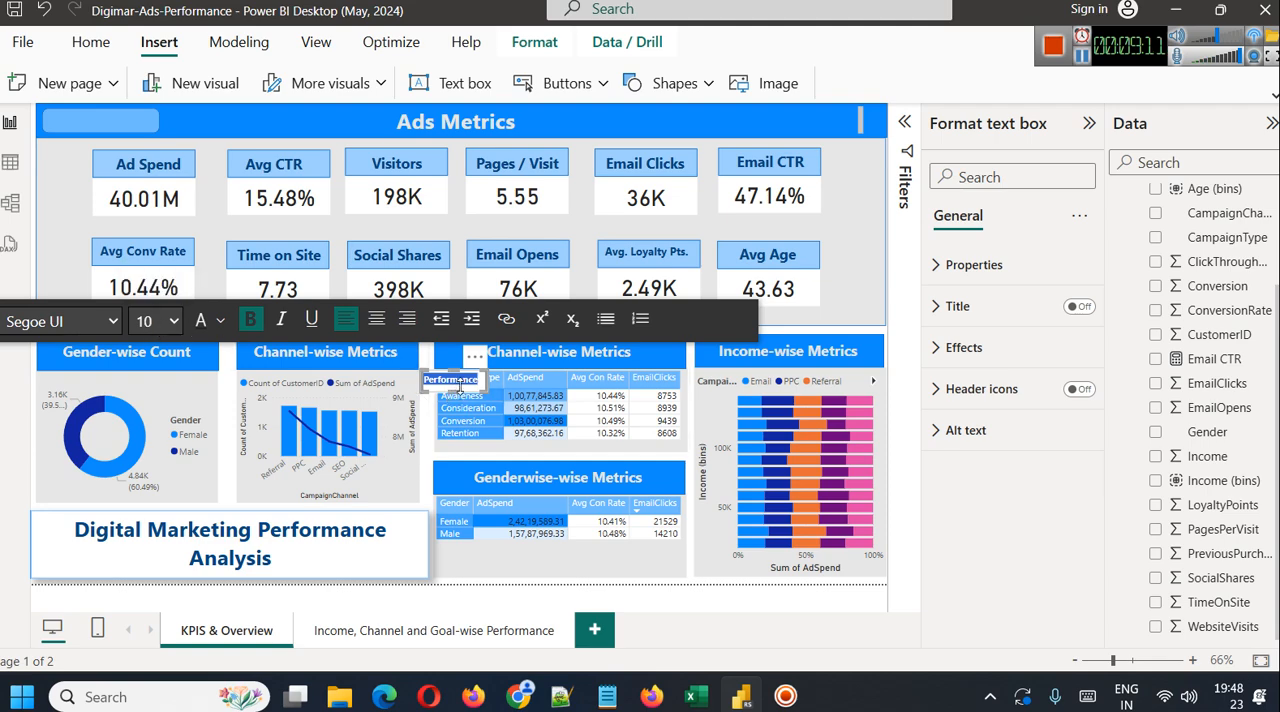
Color the word "Performance" in a dark blue theme shade and make it bold
left_click(250, 318)
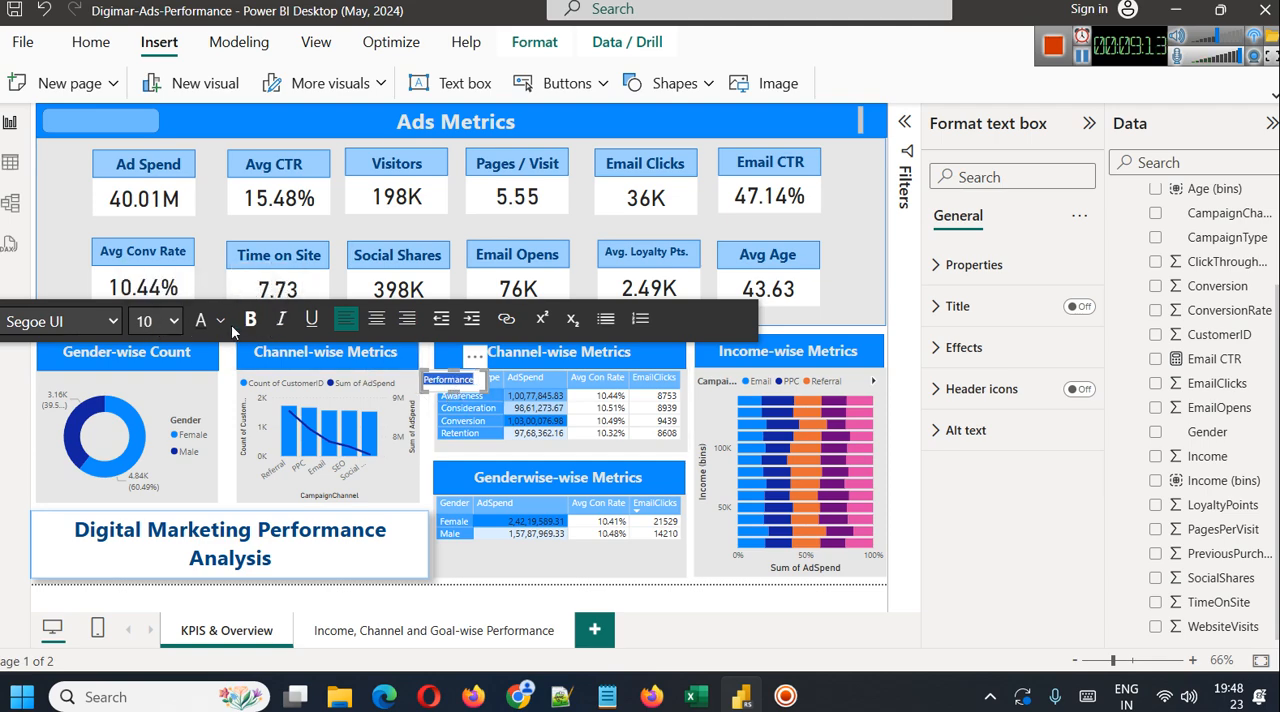
left_click(222, 320)
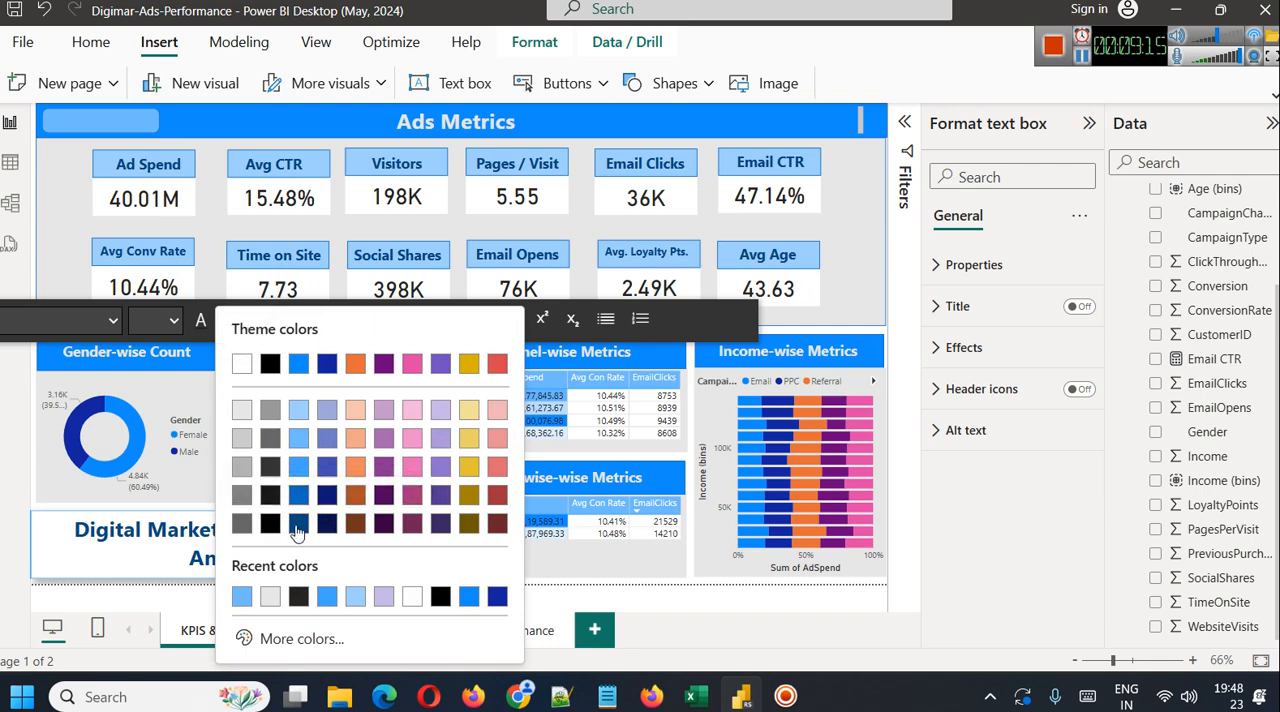
left_click(326, 523)
left_click(514, 407)
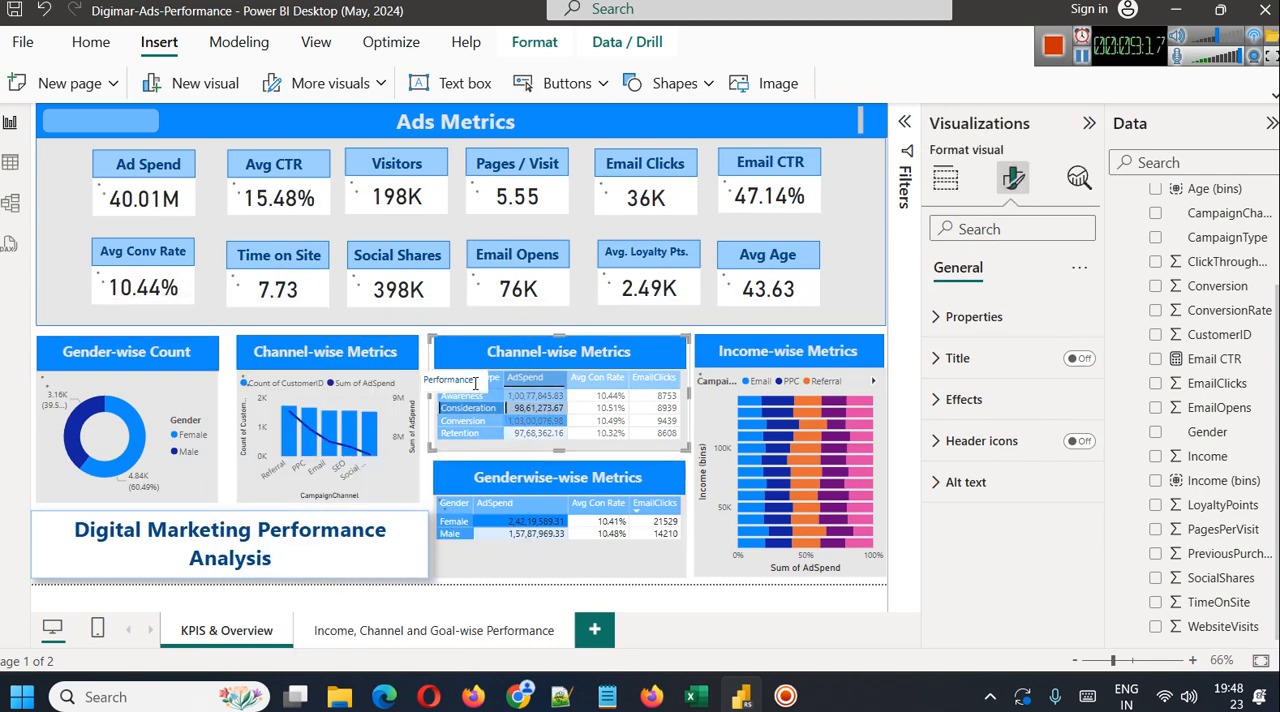
left_click(460, 378)
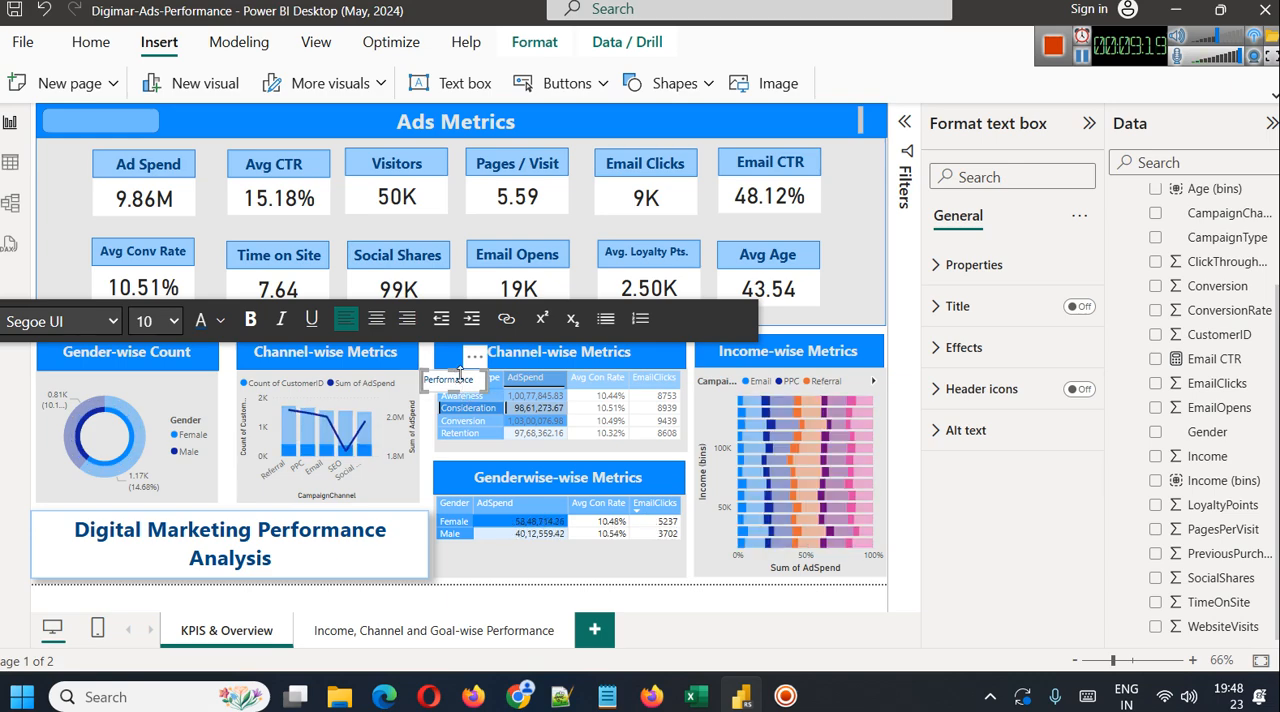
double_click(460, 374)
left_click(251, 318)
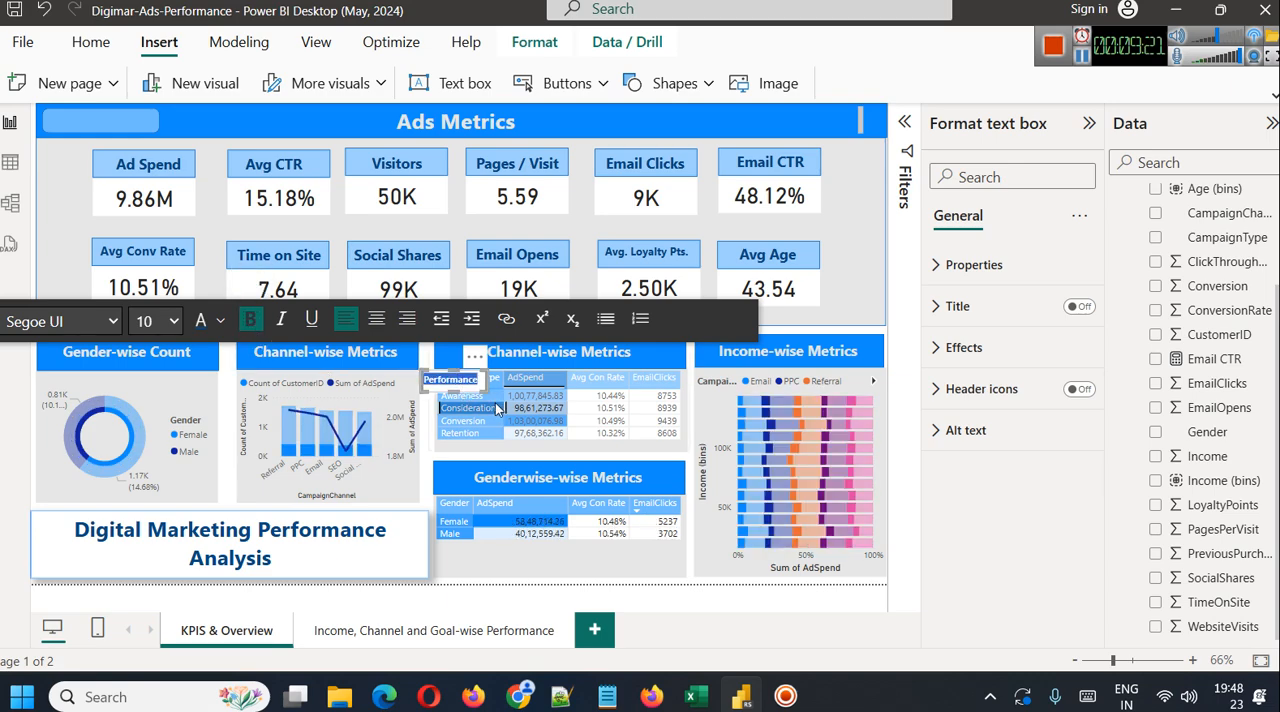
left_click(440, 395)
left_click(440, 381)
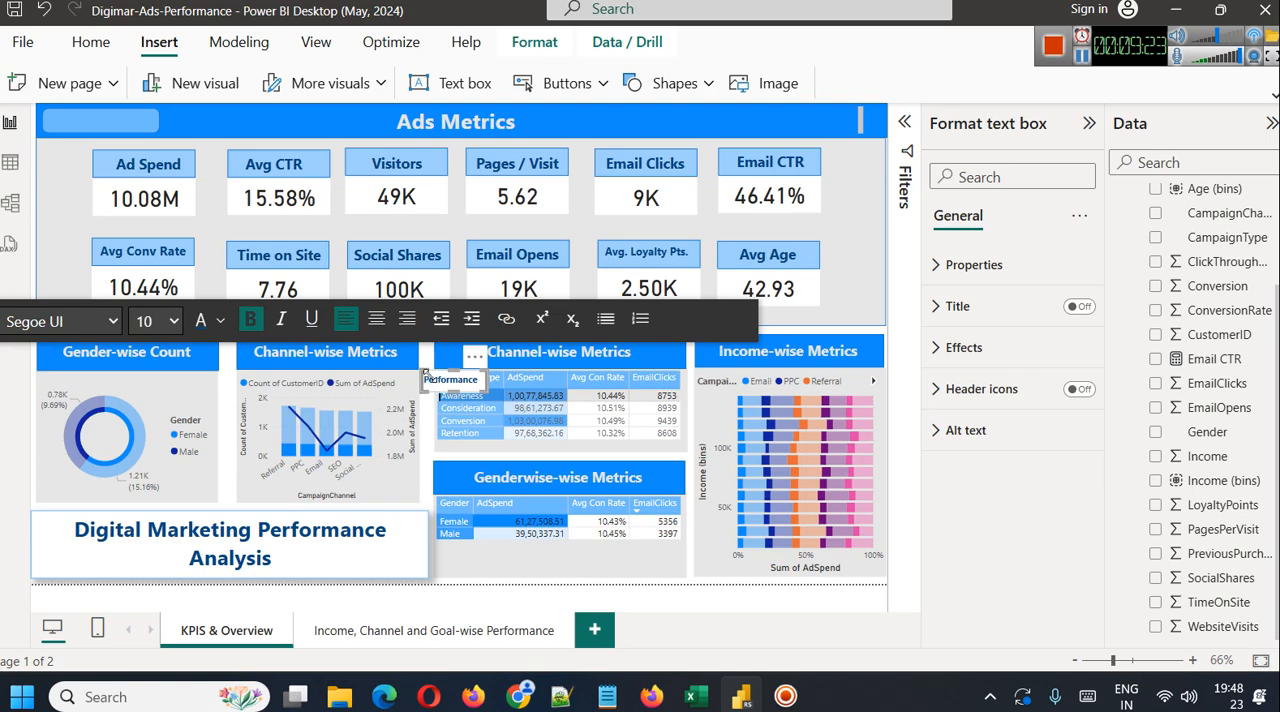
Move the "Performance" text box onto the light blue rounded rectangle and turn off its background
left_click_drag(443, 376, 89, 118)
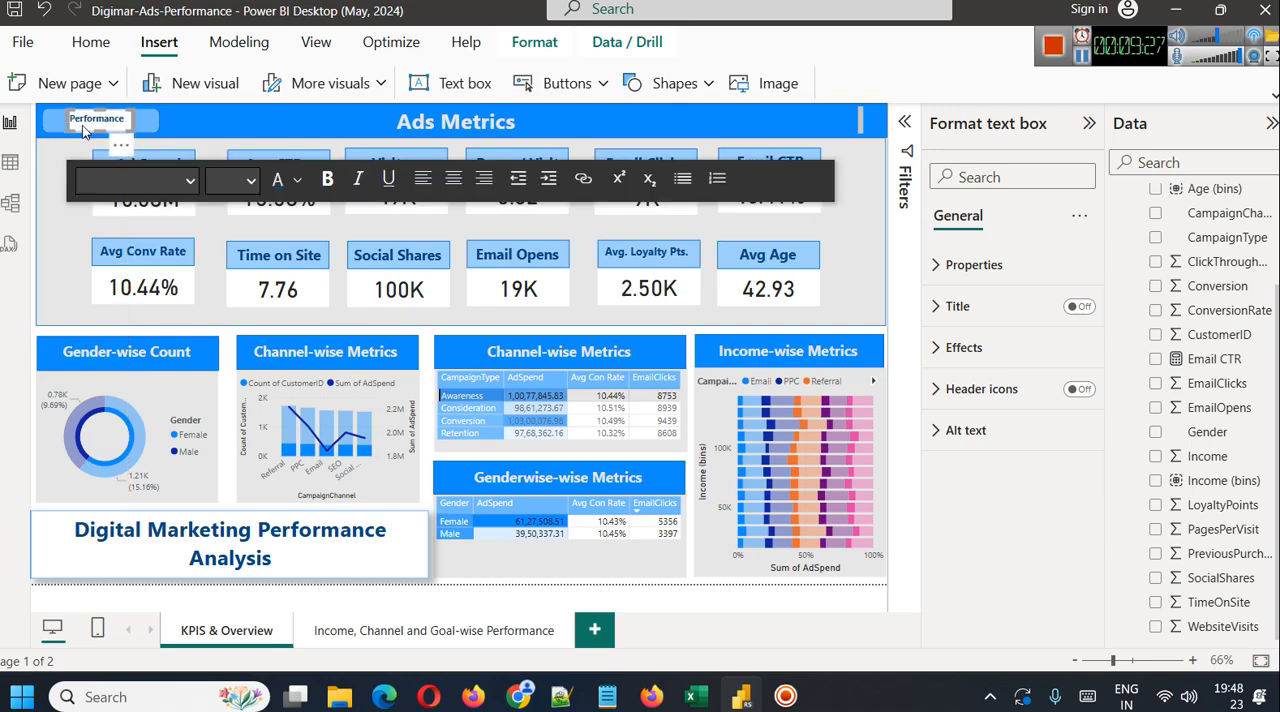
double_click(82, 122)
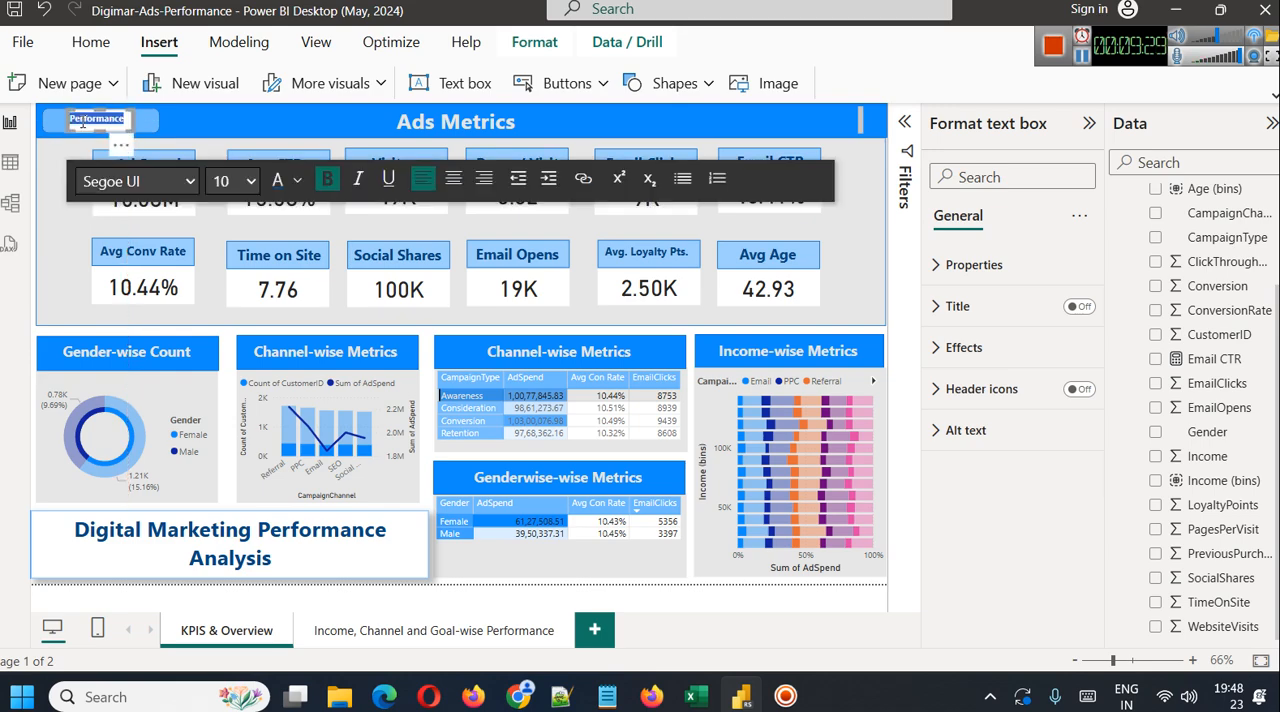
left_click(963, 348)
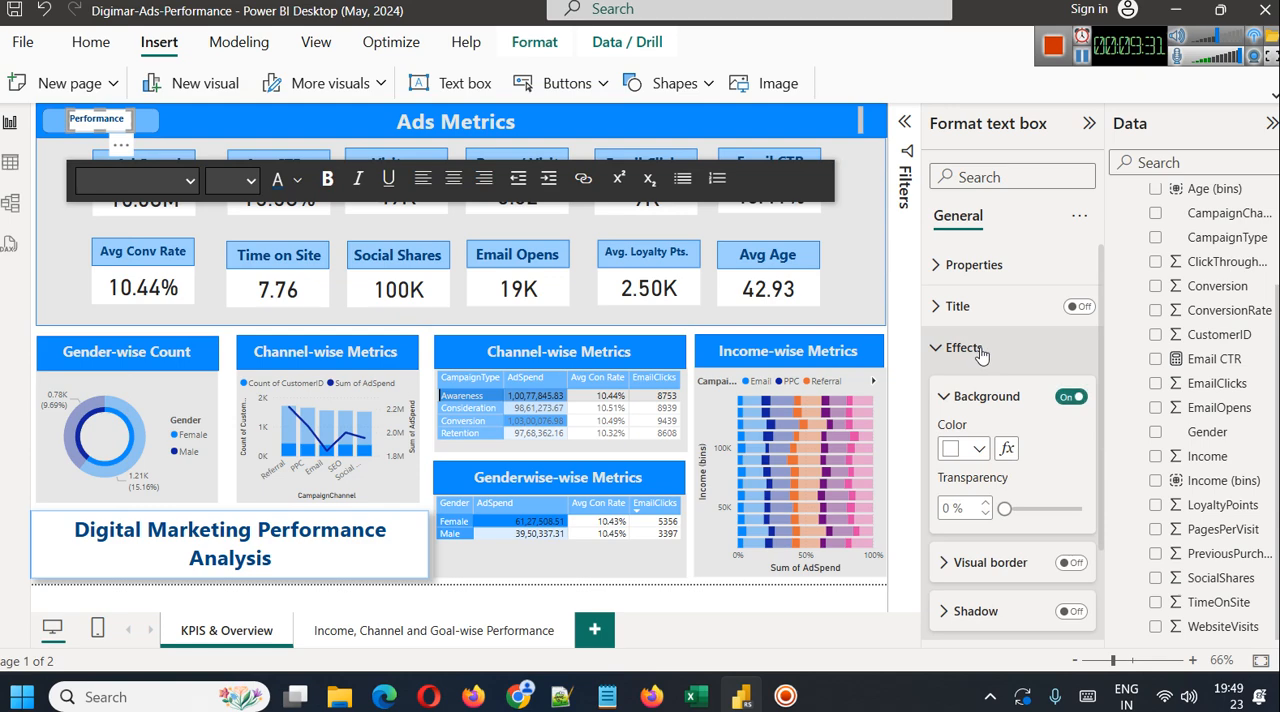
left_click(1068, 397)
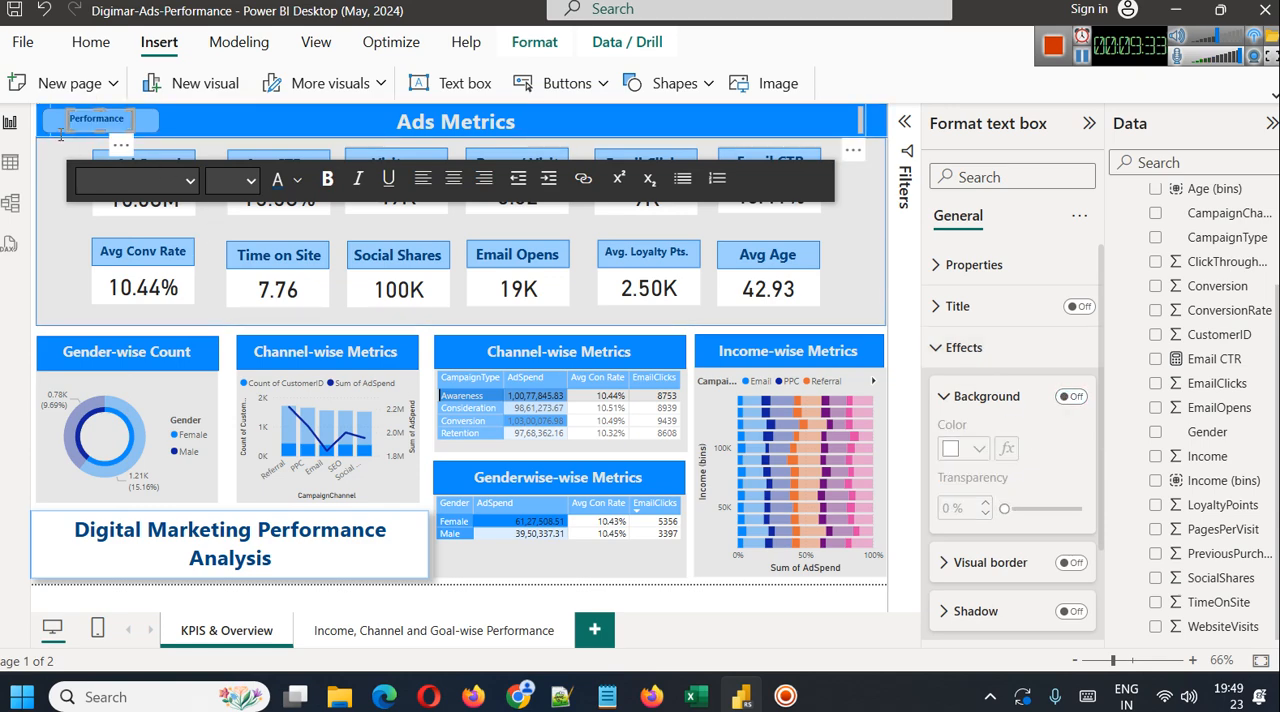
Nudge the "Performance" label slightly to the left on its rounded rectangle
left_click(63, 145)
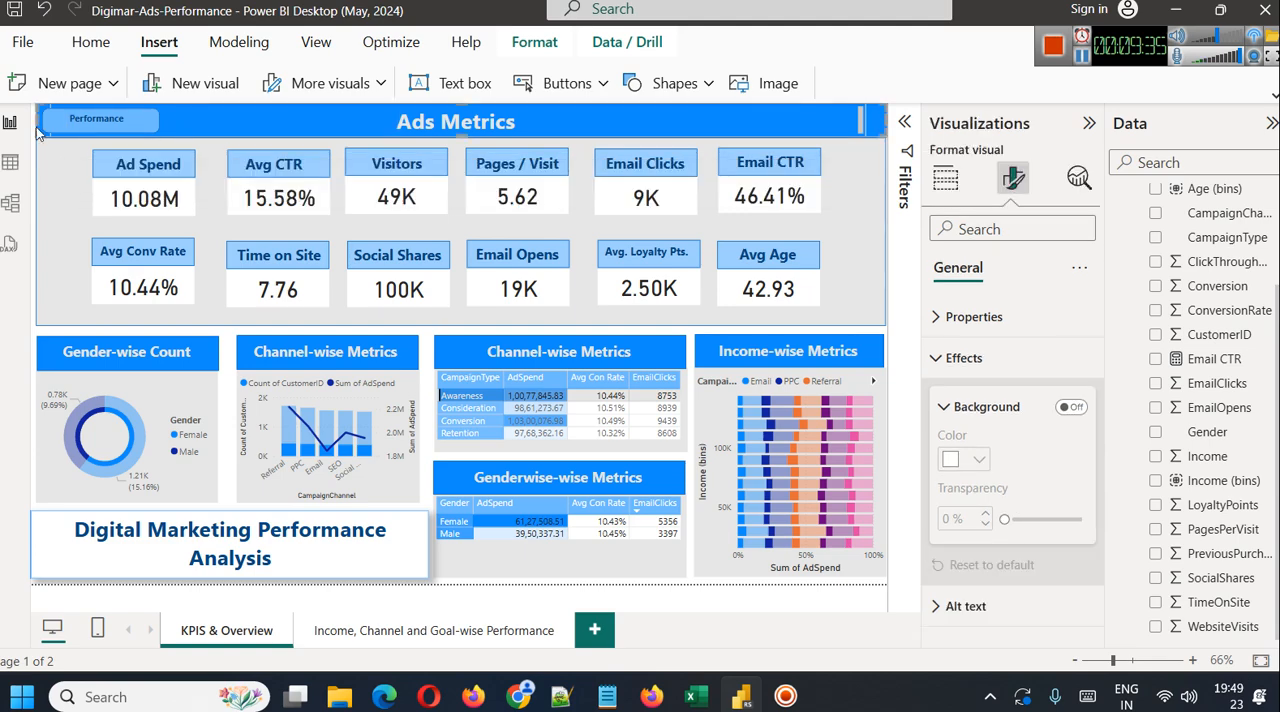
left_click(70, 114)
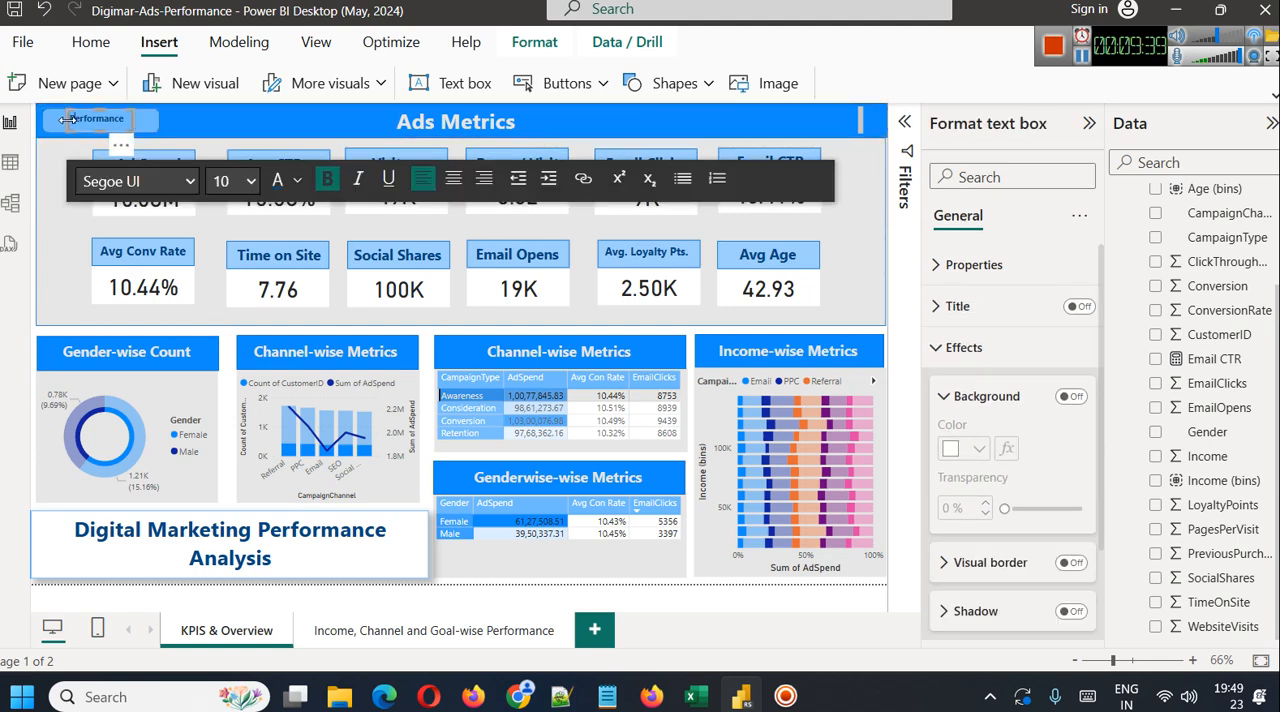
left_click(68, 124)
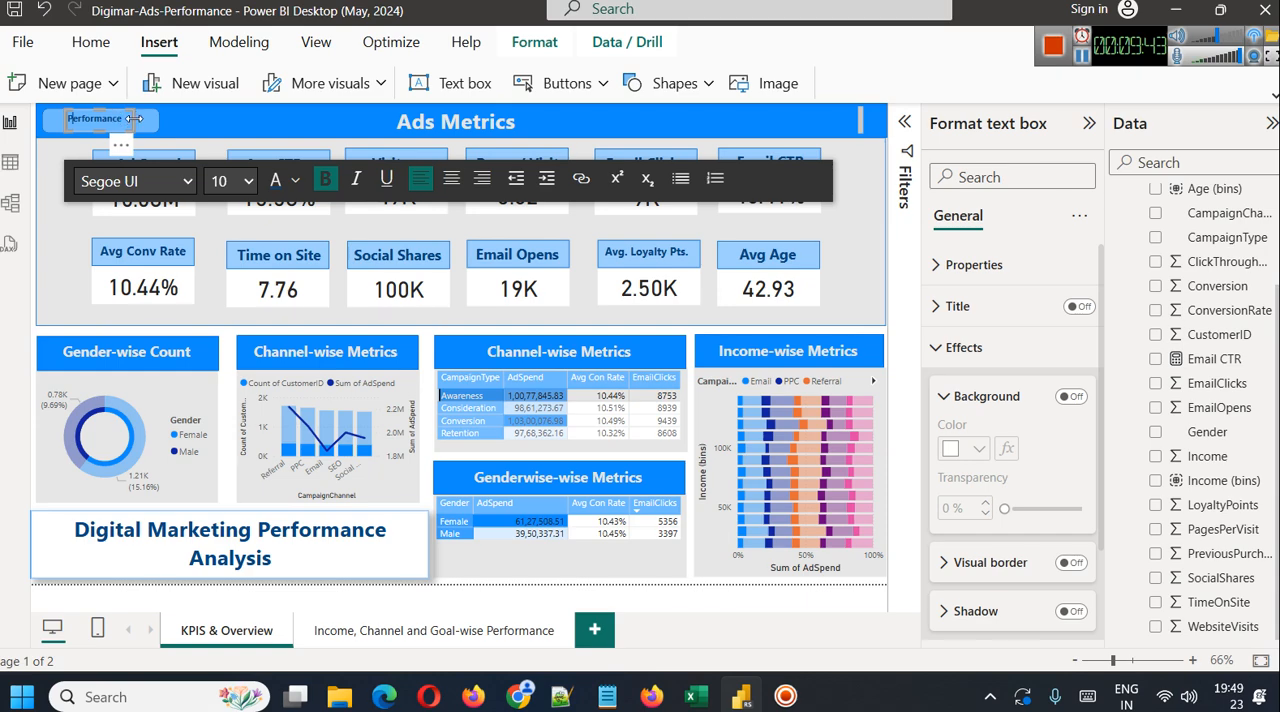
left_click(168, 127)
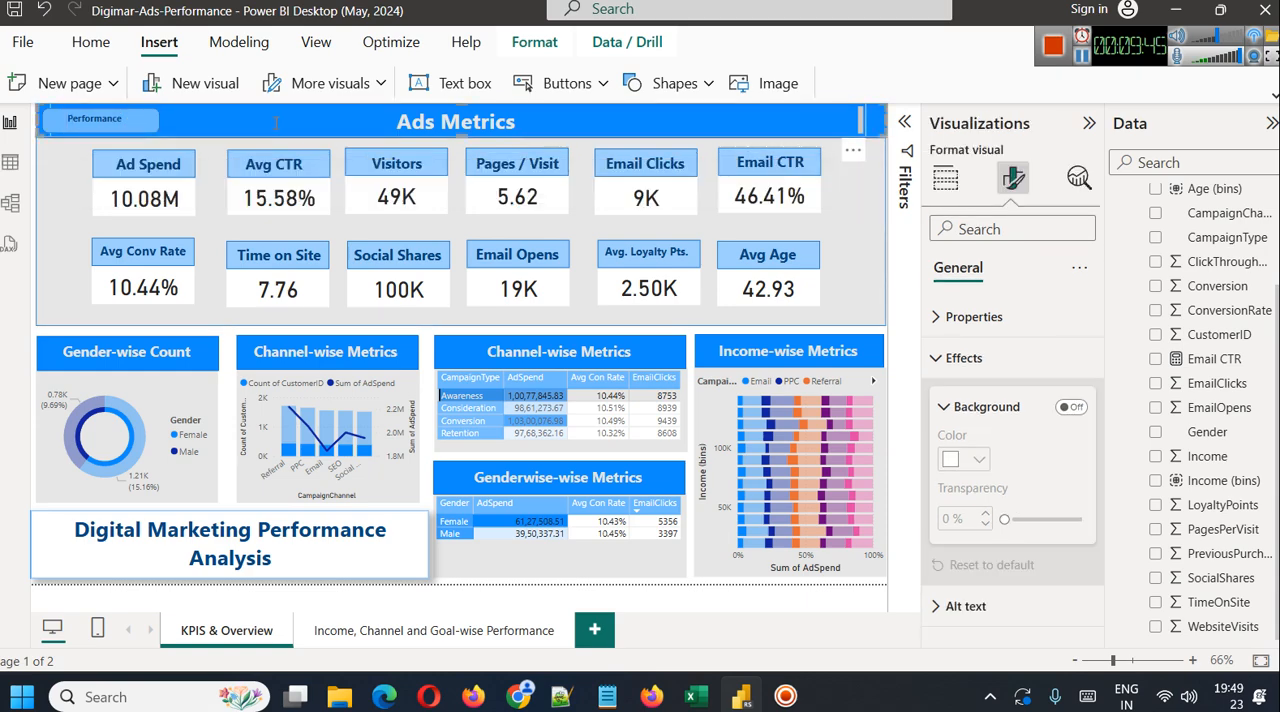
Group the "Performance" text box with its rounded rectangle
left_click(80, 136)
left_click(588, 125, "ctrl")
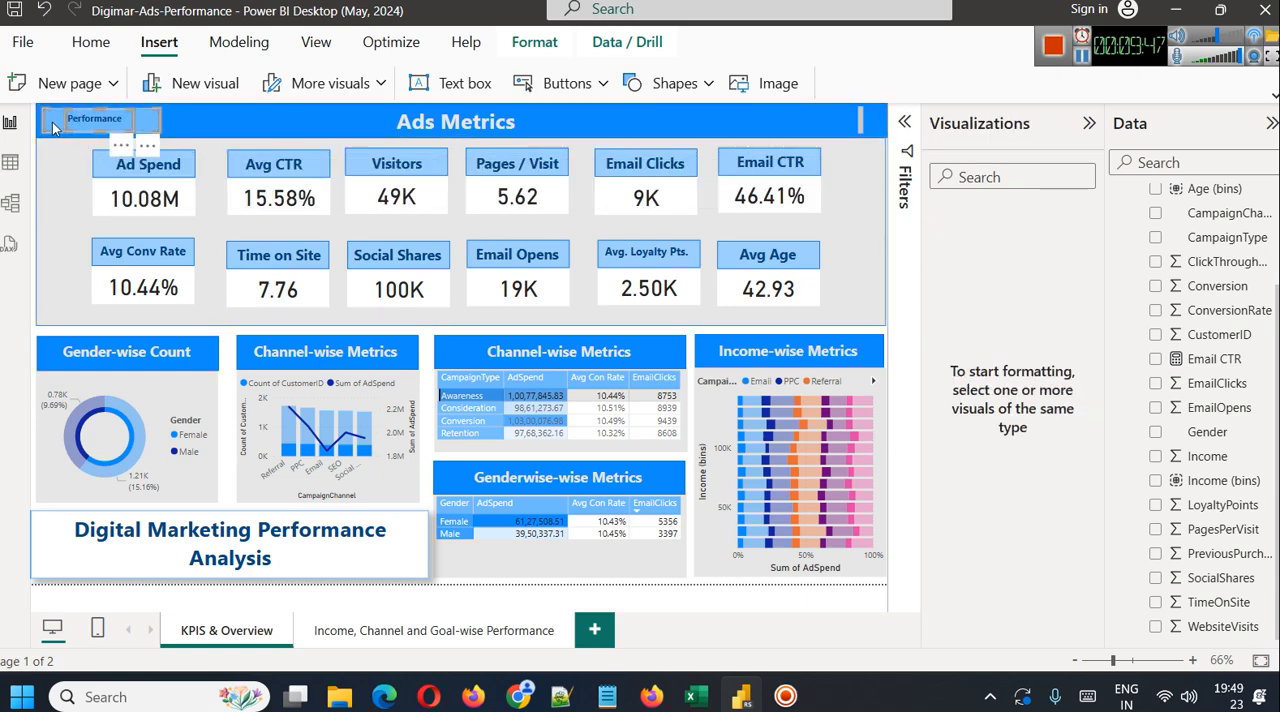
left_click(534, 42)
left_click(1055, 87)
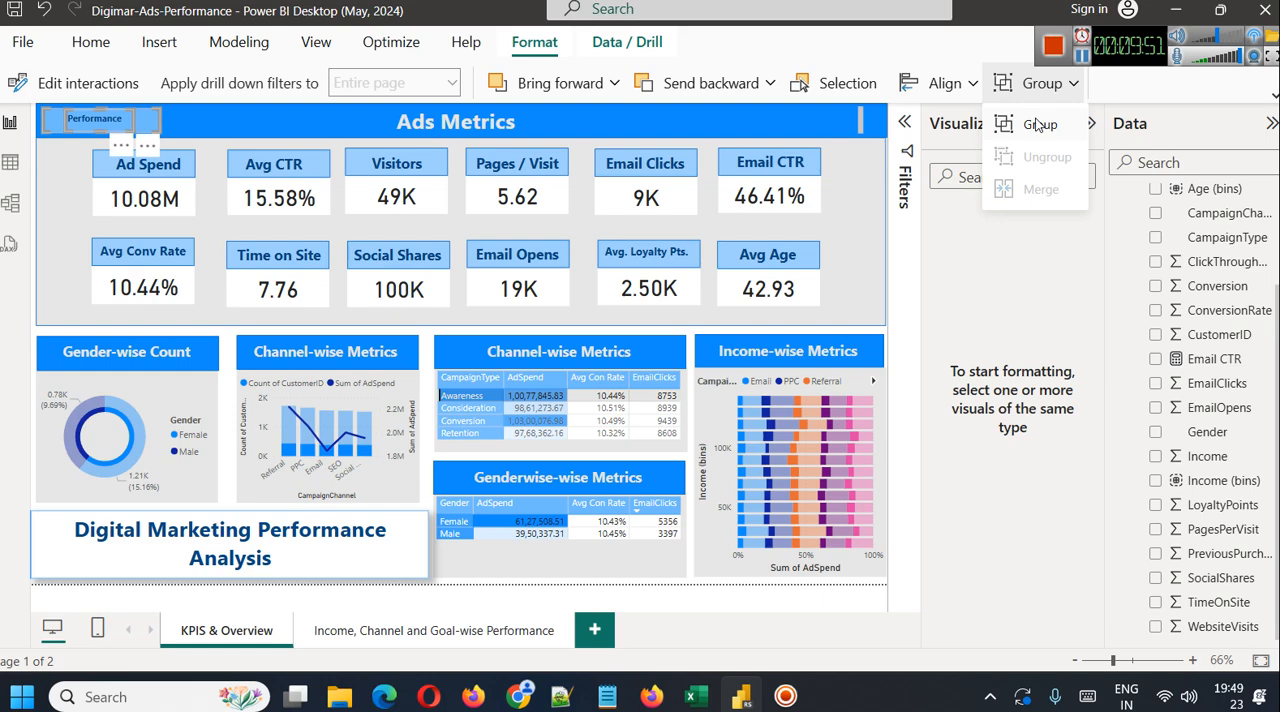
left_click(1040, 119)
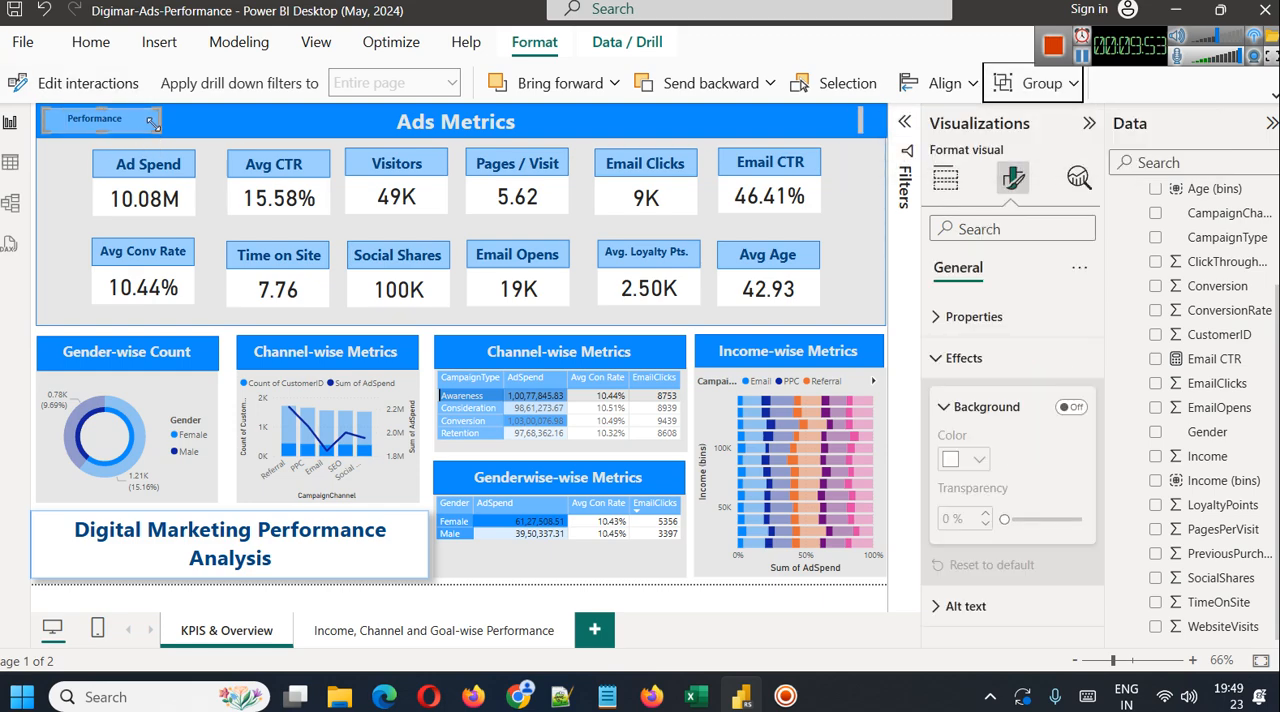
Duplicate the grouped "Performance" button and place the copy just to the right of the original in the banner
left_click(182, 124)
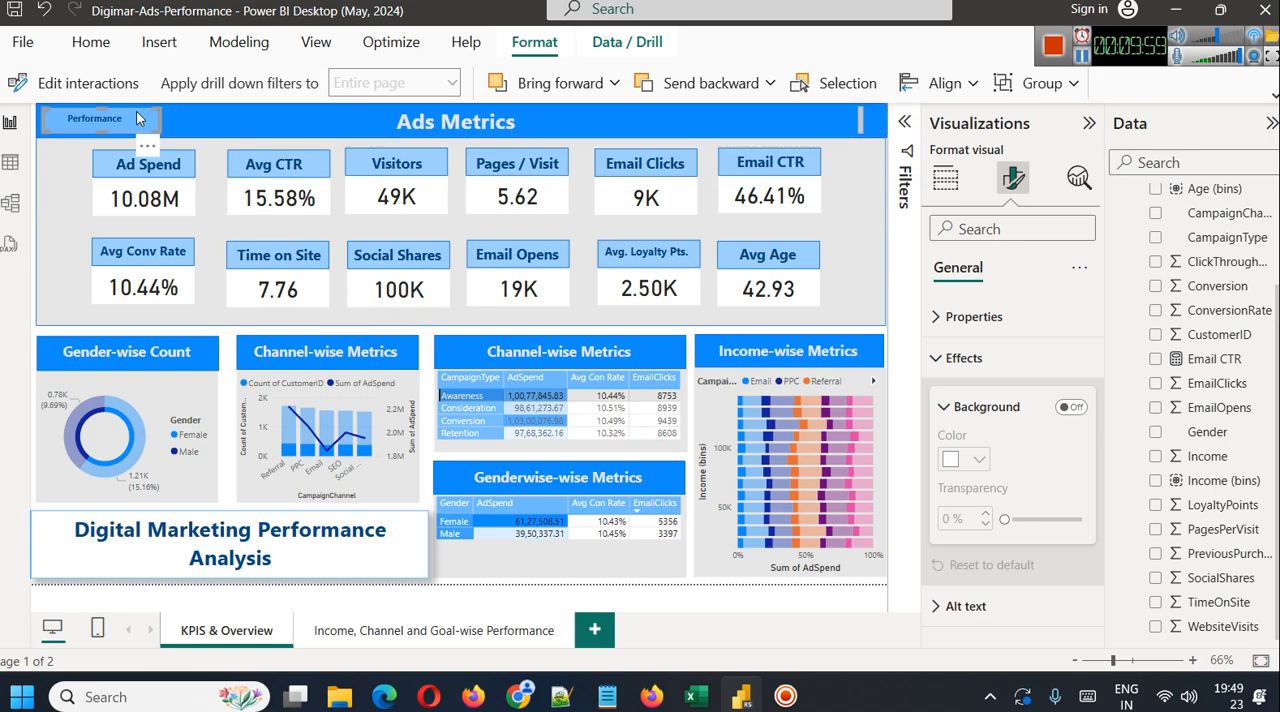
left_click_drag(137, 118, 273, 120)
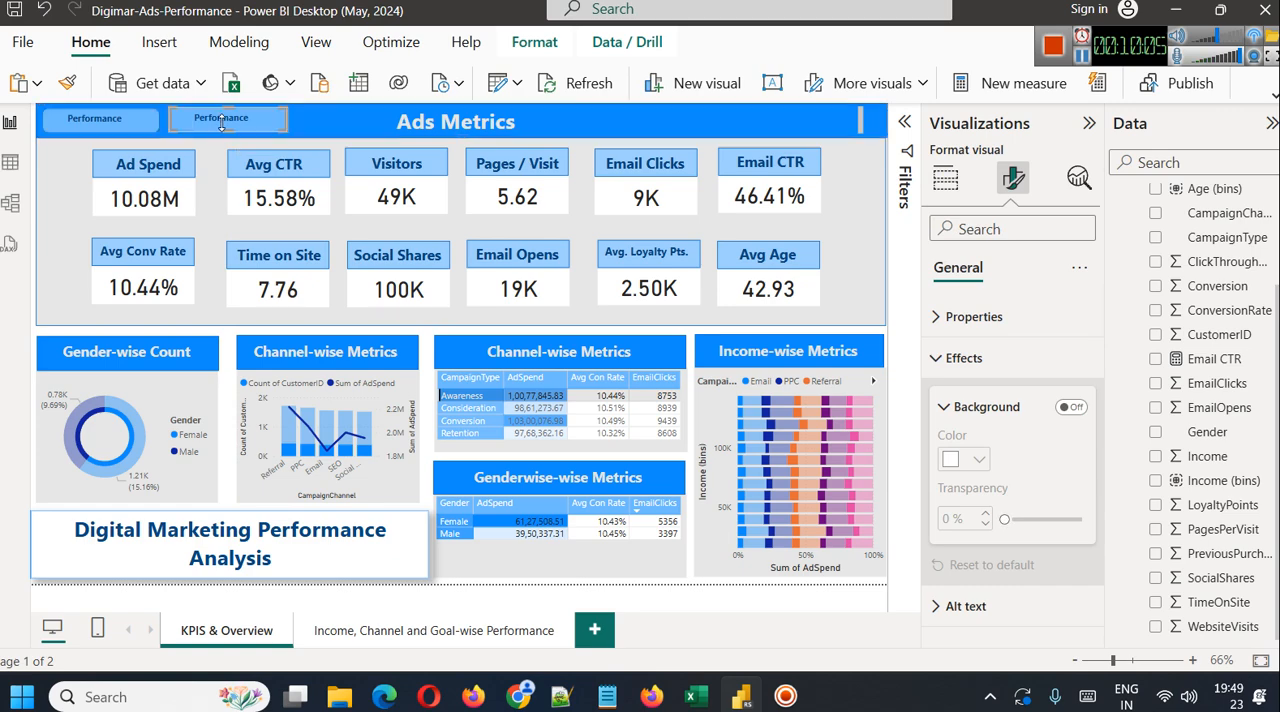
Relabel the copied banner button "Overview", center its text and set the font size to 12
double_click(222, 120)
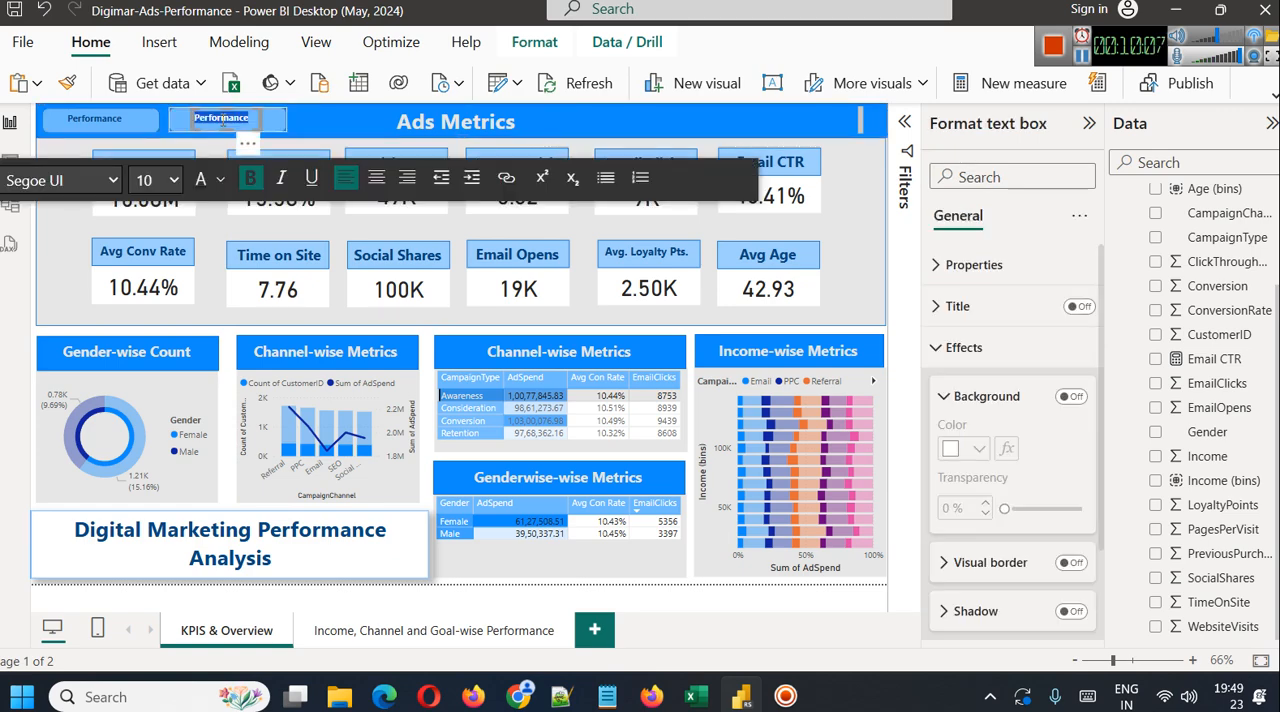
type("Overview")
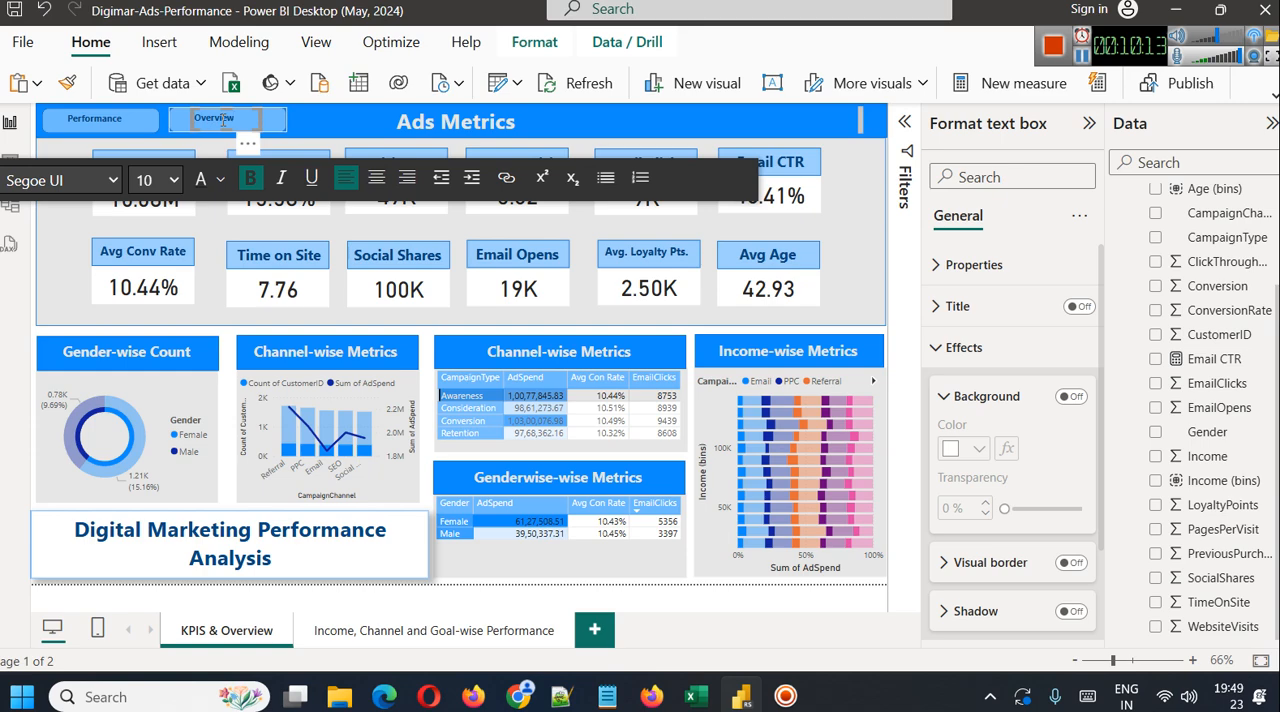
double_click(222, 120)
left_click(376, 177)
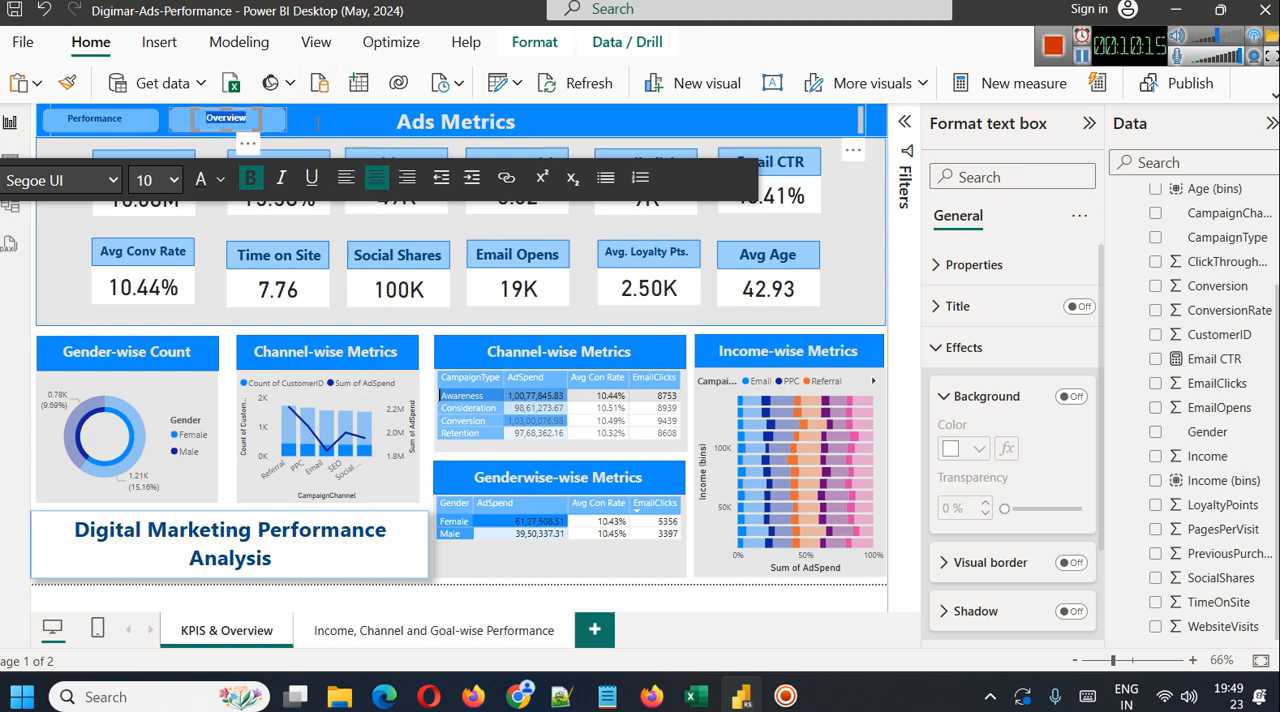
left_click(172, 180)
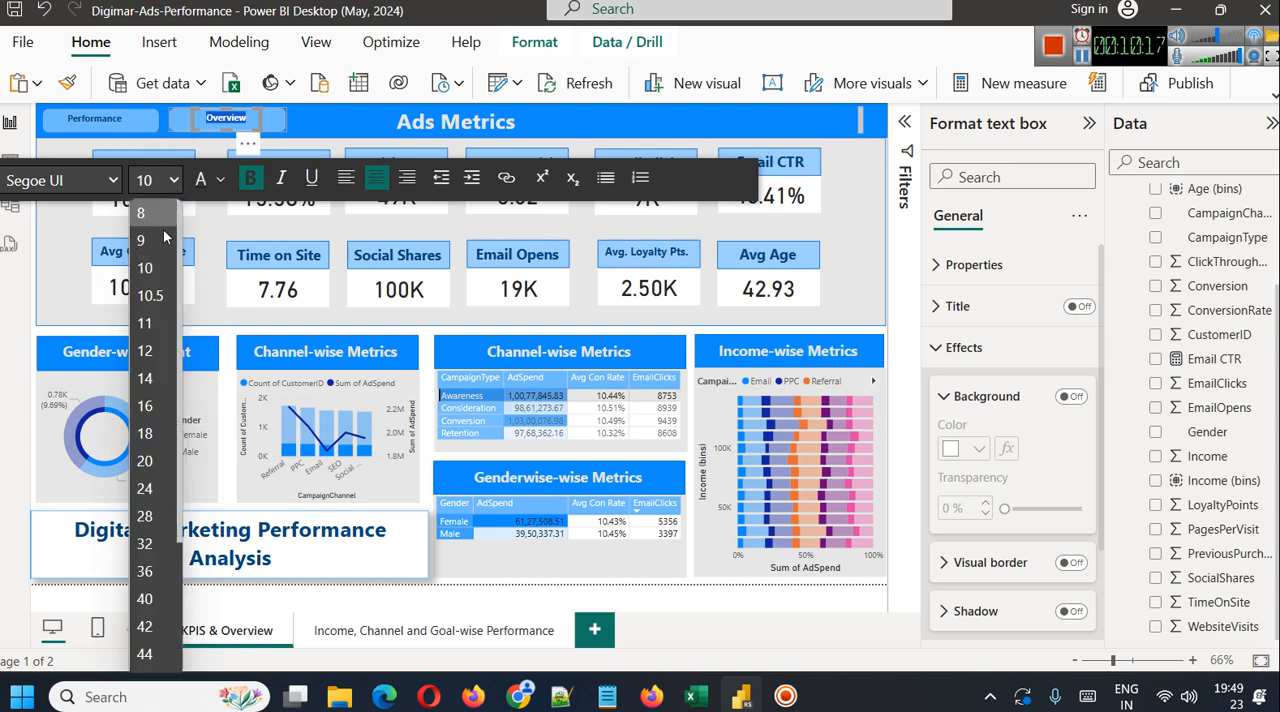
left_click(150, 350)
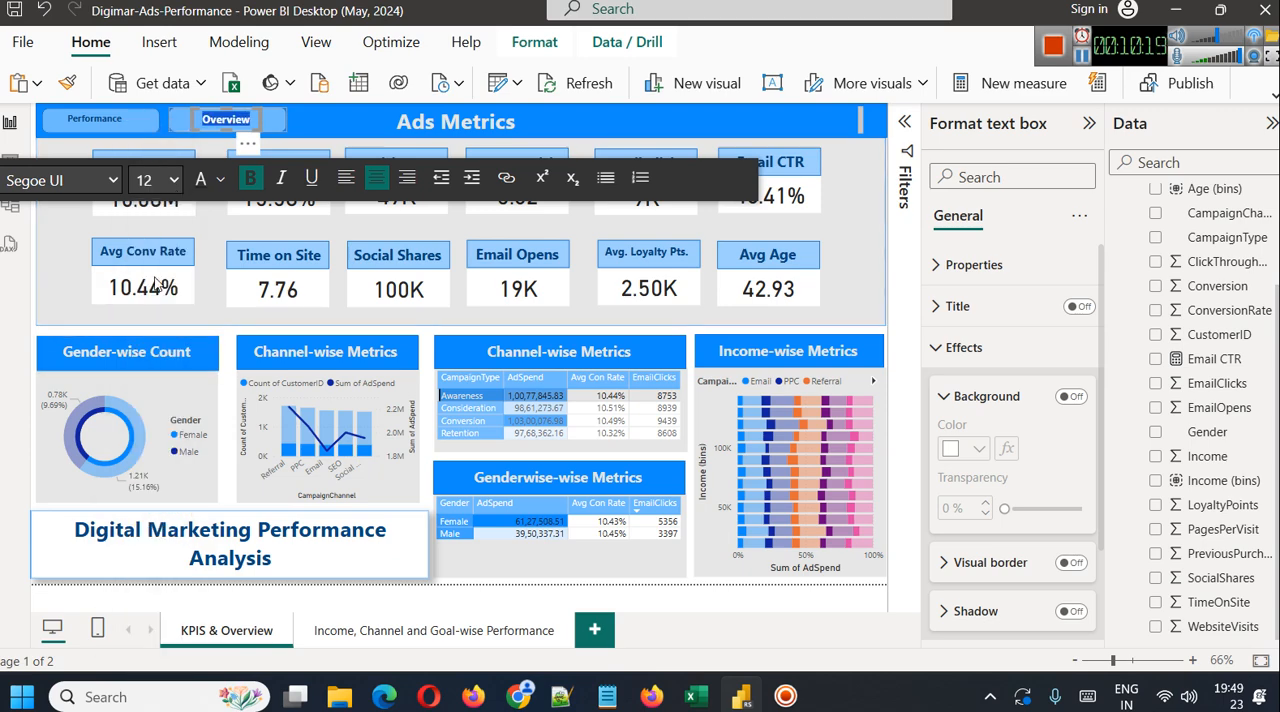
Set the font size of the "Performance" button label to 12
double_click(97, 119)
left_click(229, 182)
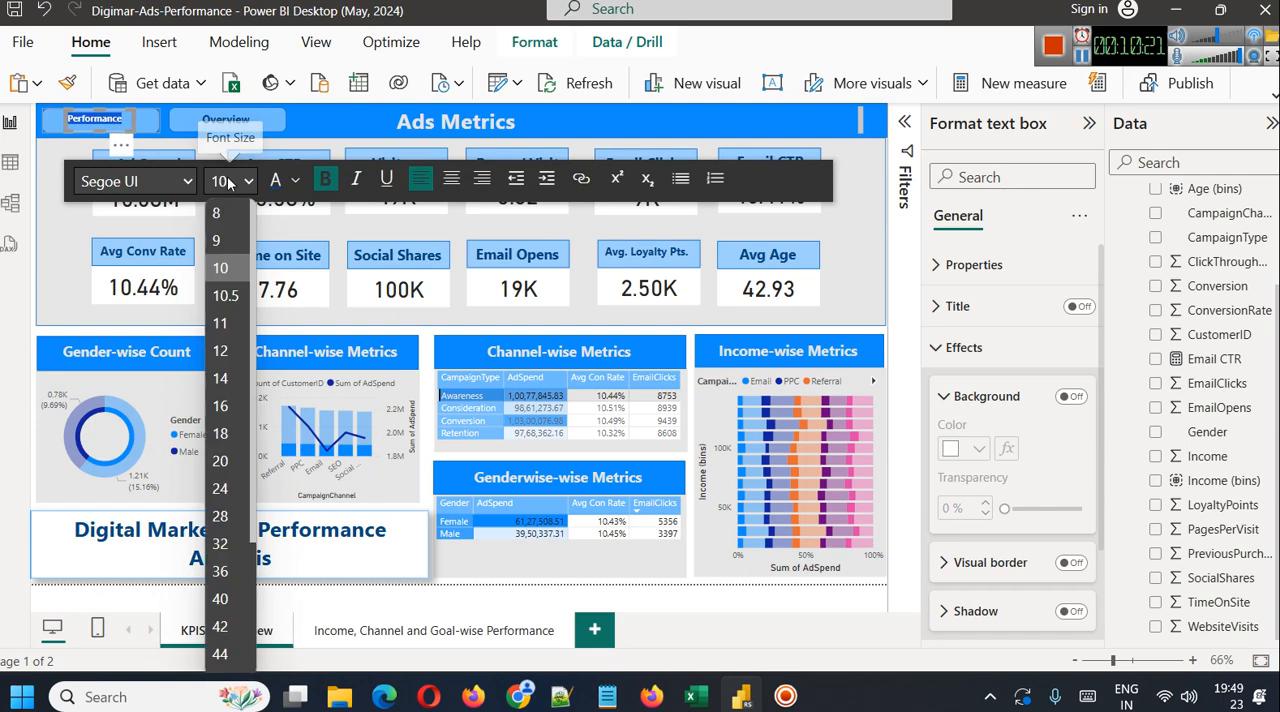
left_click(220, 350)
left_click(320, 125)
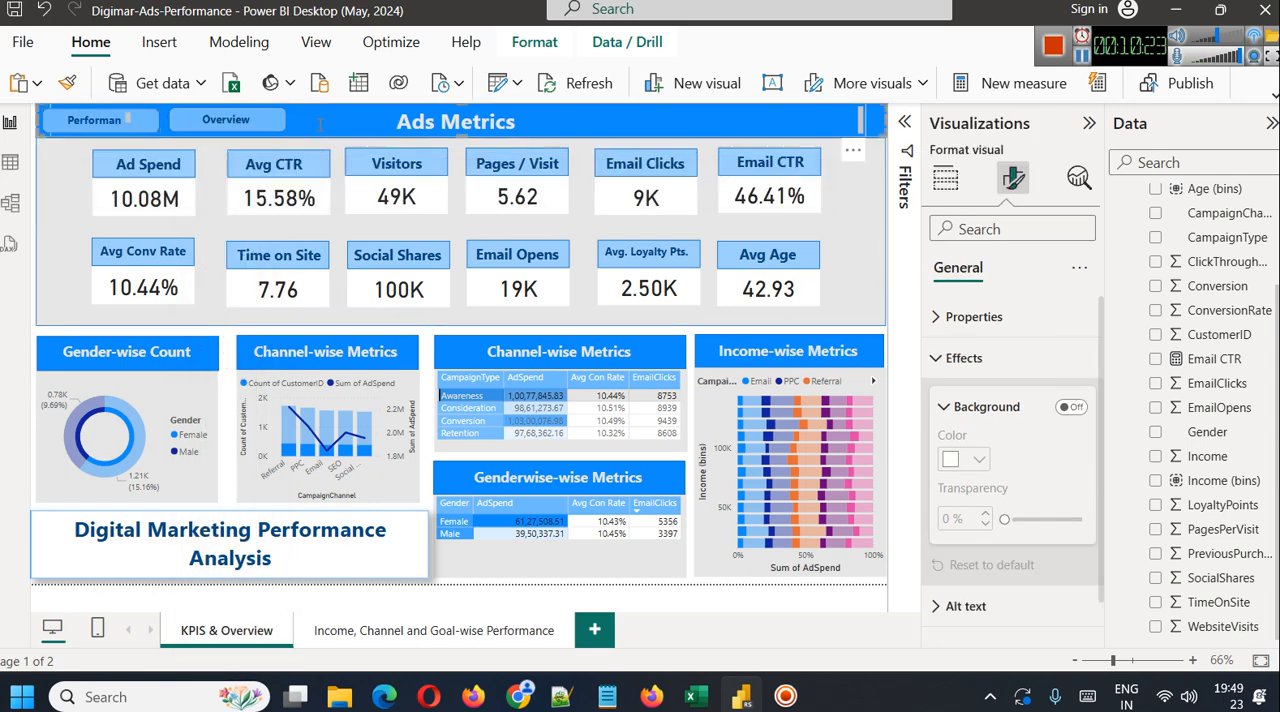
Widen the text box of the "Performance" label so the whole word fits on its rounded rectangle
left_click(130, 124)
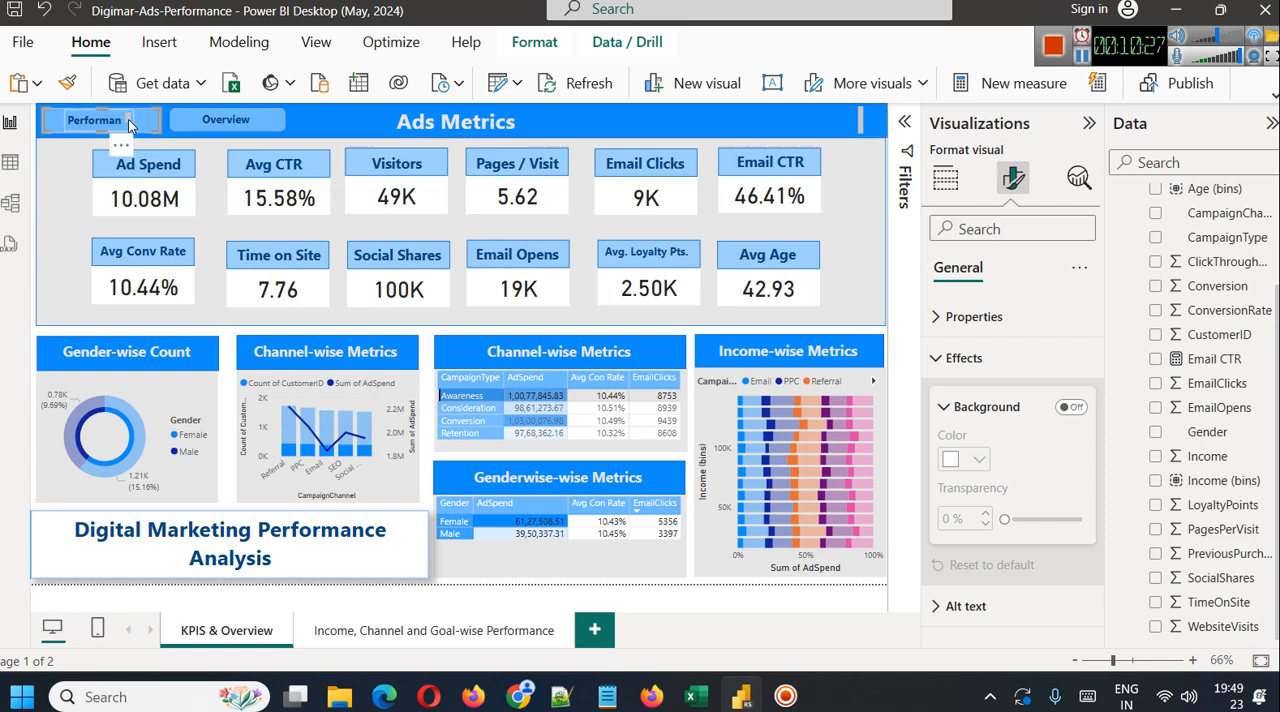
double_click(96, 120)
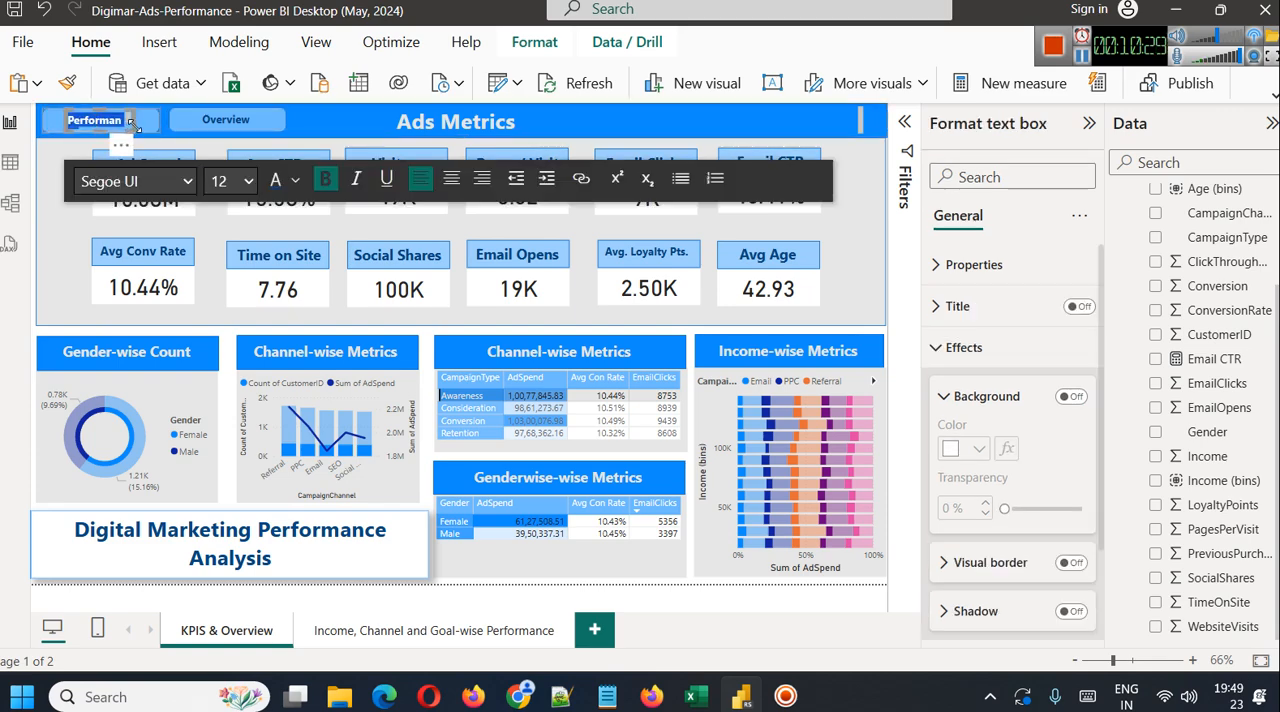
left_click_drag(133, 120, 147, 117)
double_click(109, 121)
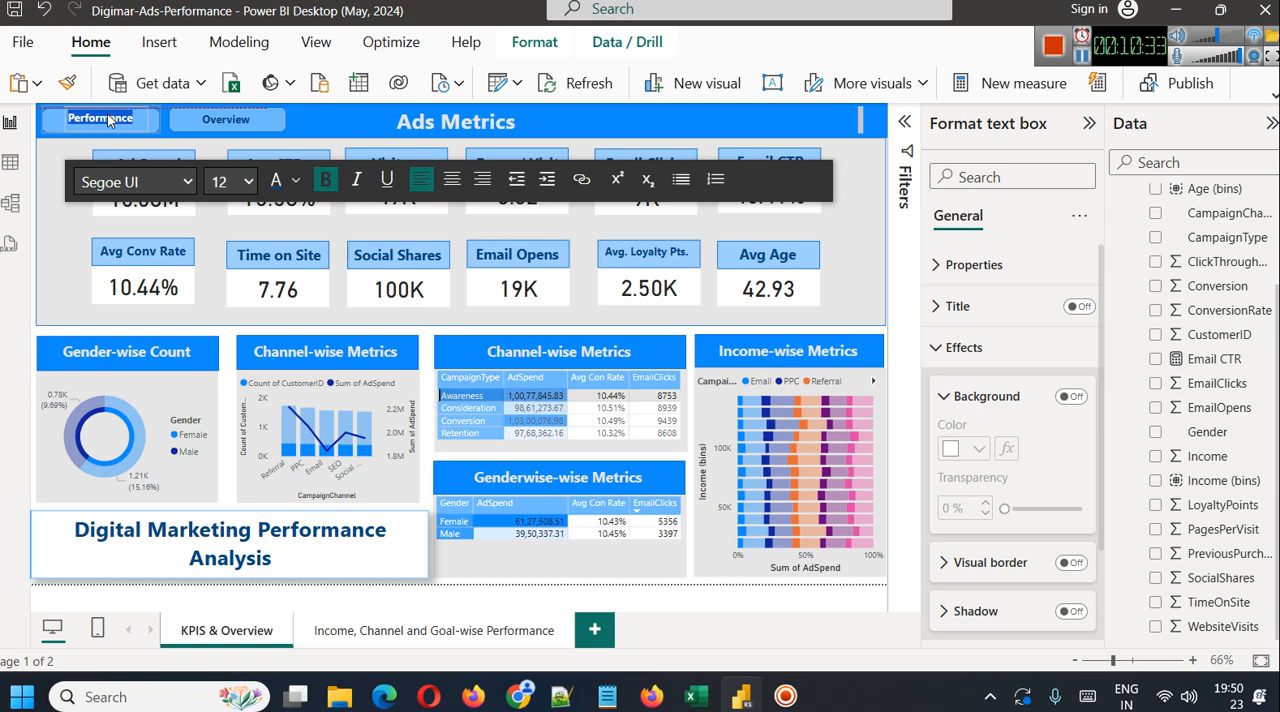
Reposition the "Performance" label on its rounded rectangle and make the button slightly narrower from its left edge
left_click(226, 119)
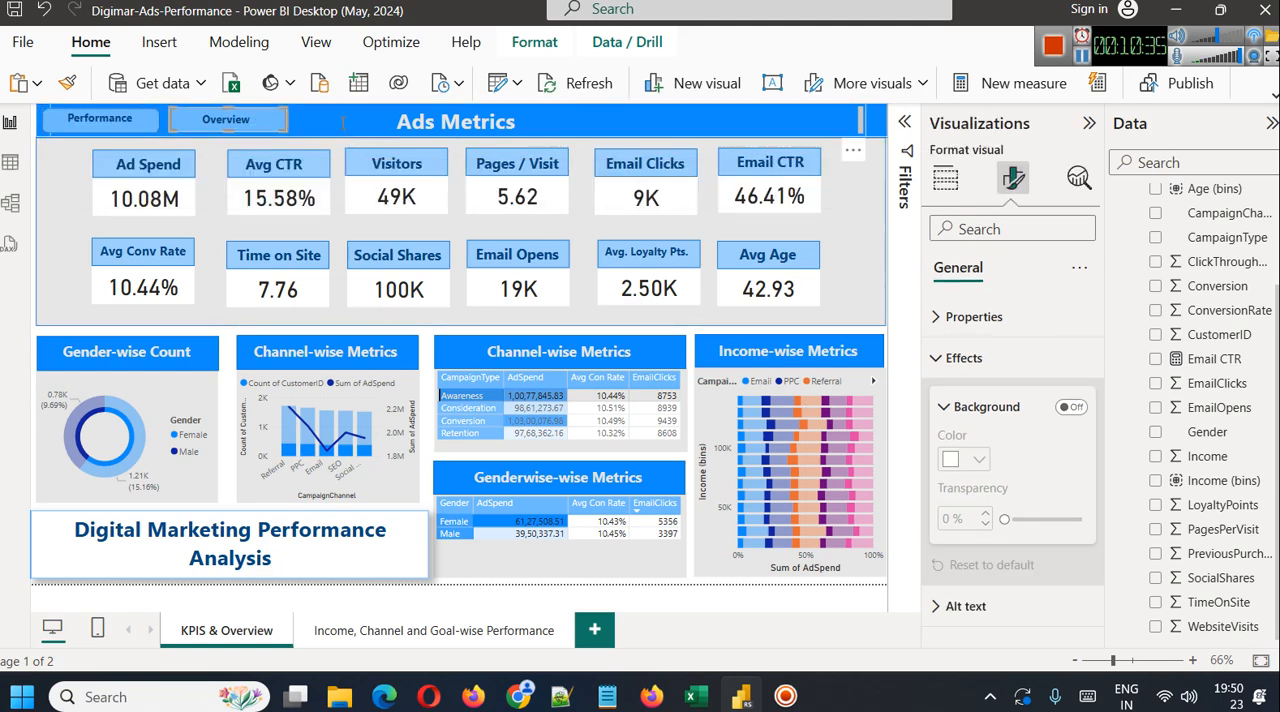
left_click(79, 119)
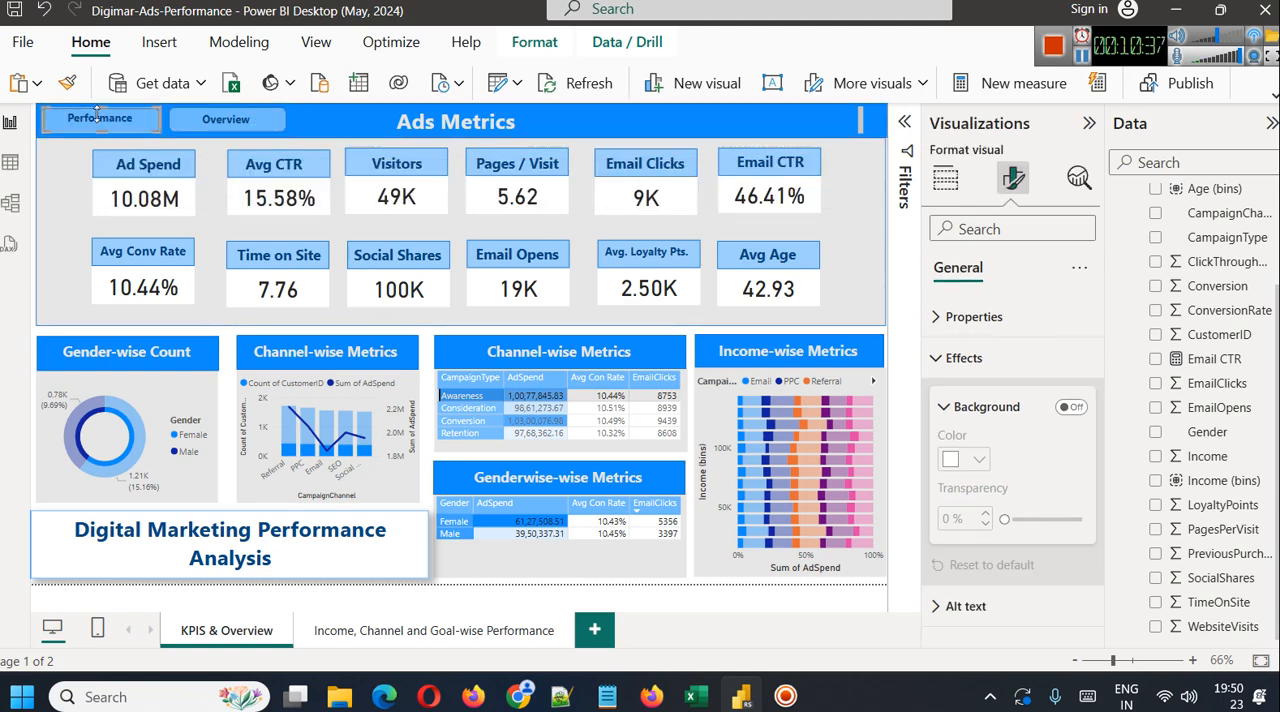
left_click(1083, 56)
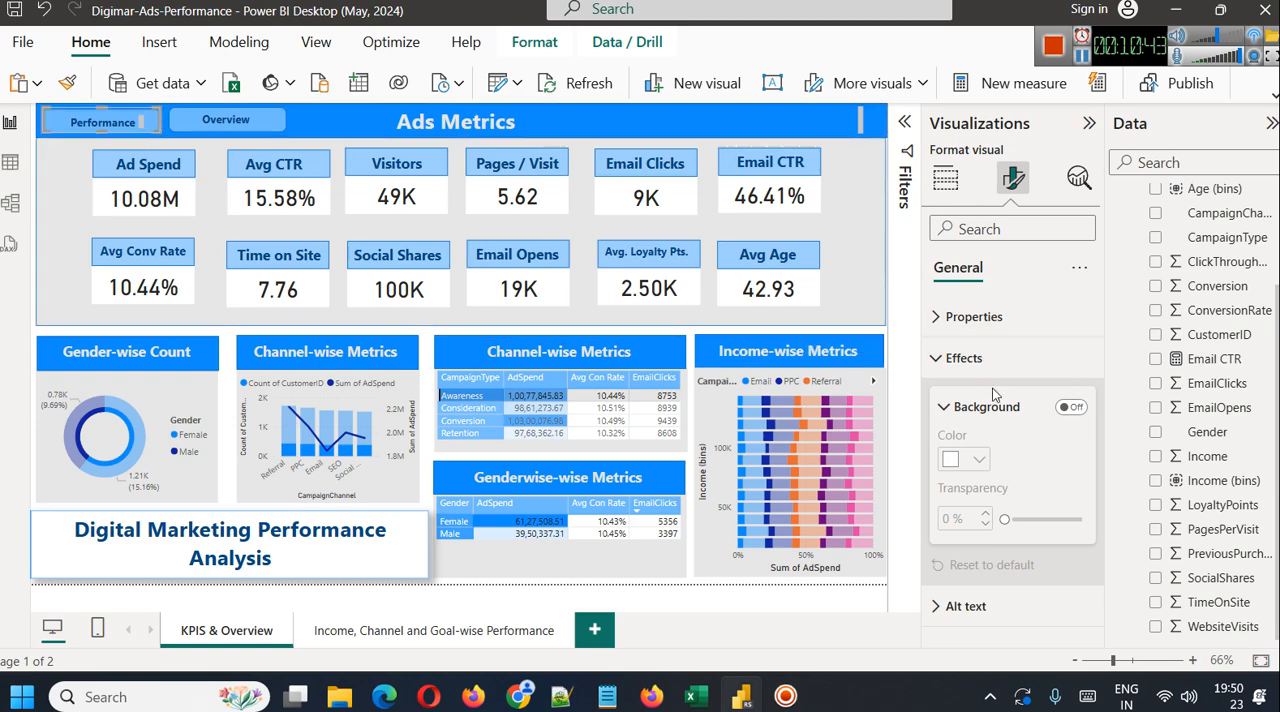
left_click(985, 358)
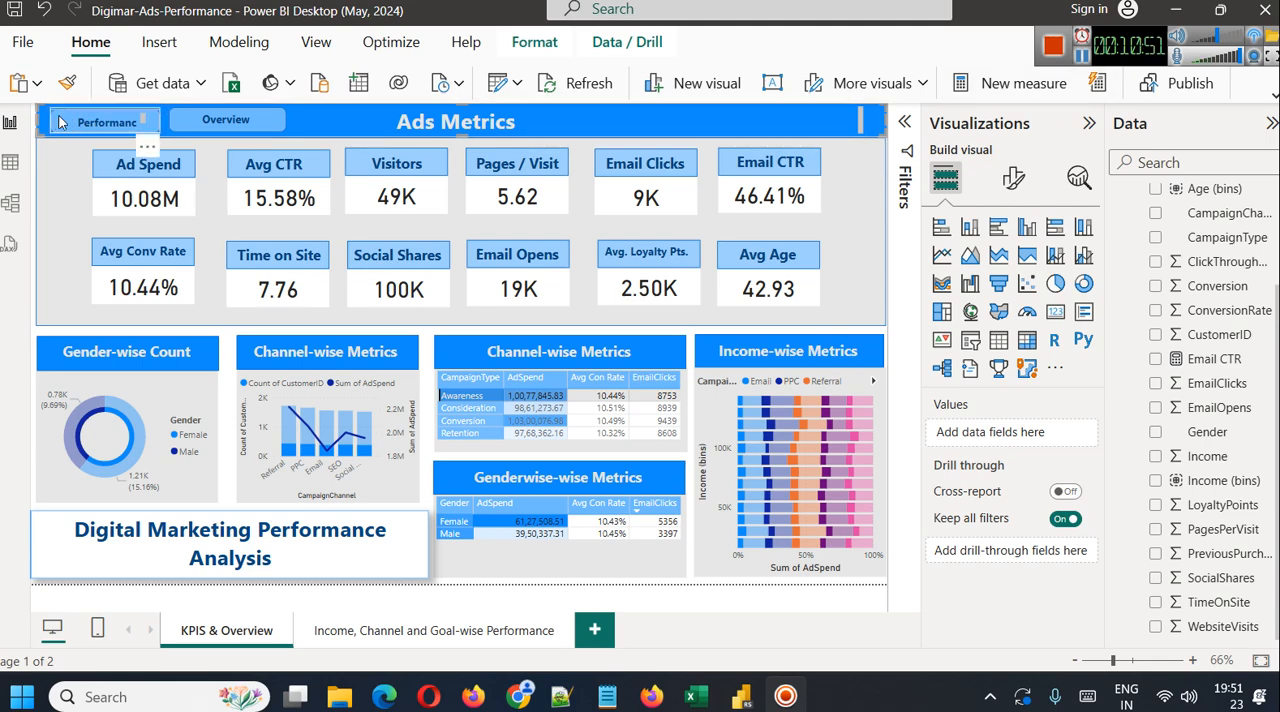
left_click(61, 122)
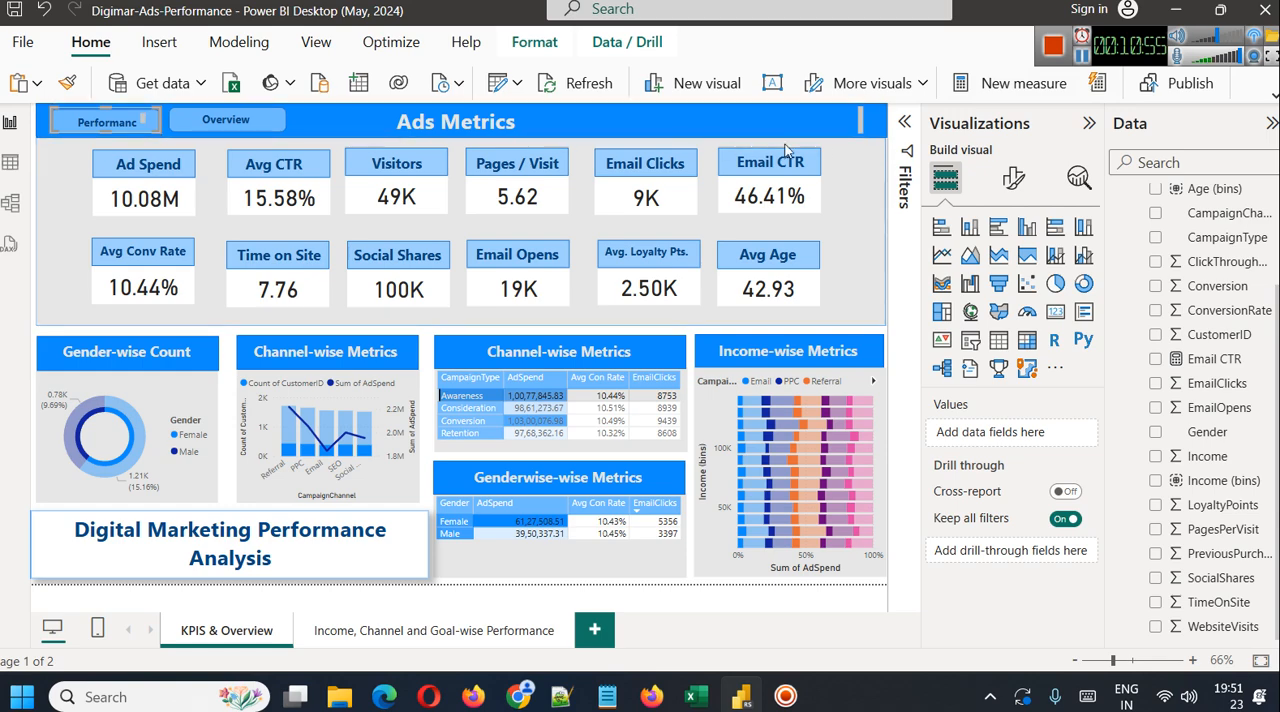
left_click(63, 131)
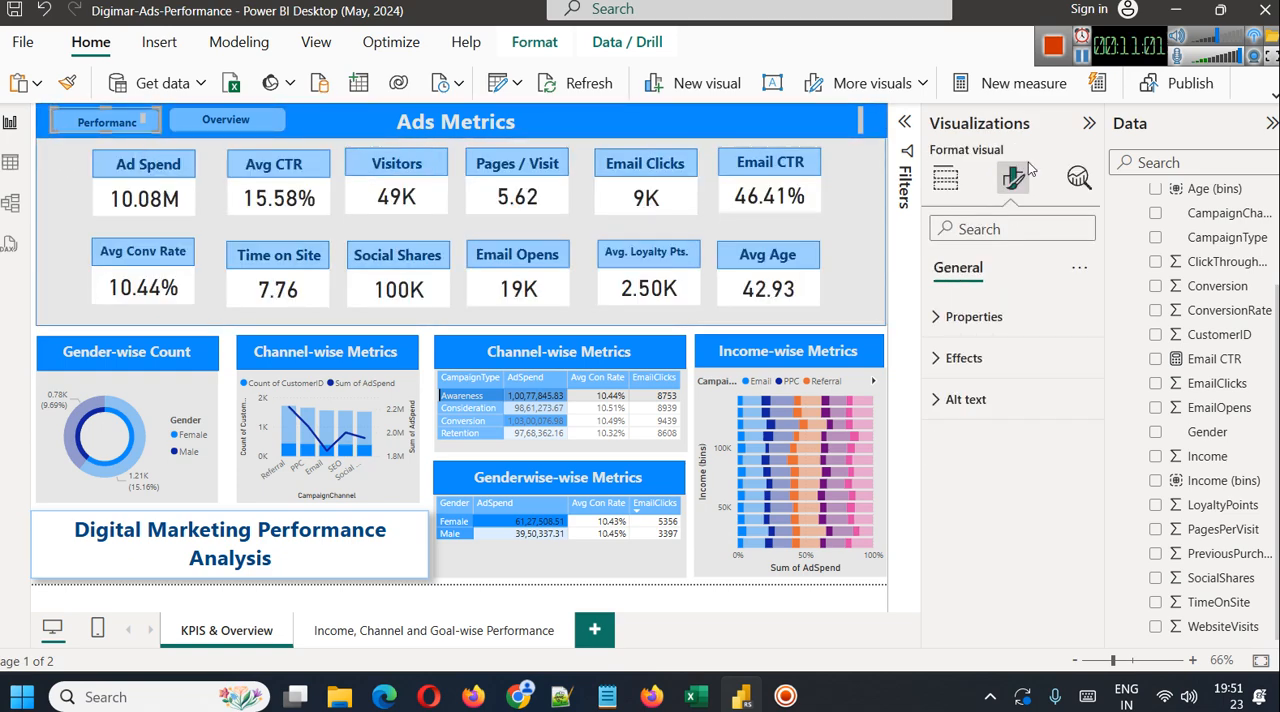
left_click(284, 122, "ctrl")
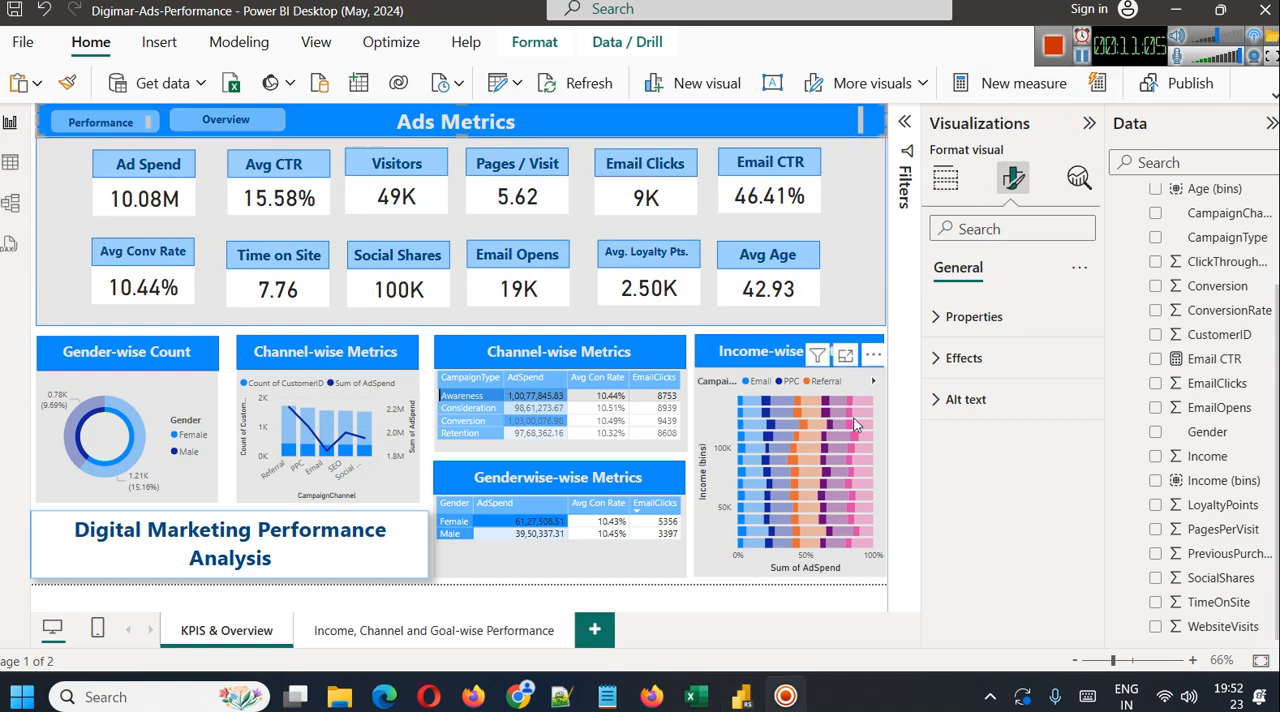
Turn on the action of the "Performance" button's shape as Page navigation to "Income, Channel and Goal-wise Performance"
left_click(1145, 661)
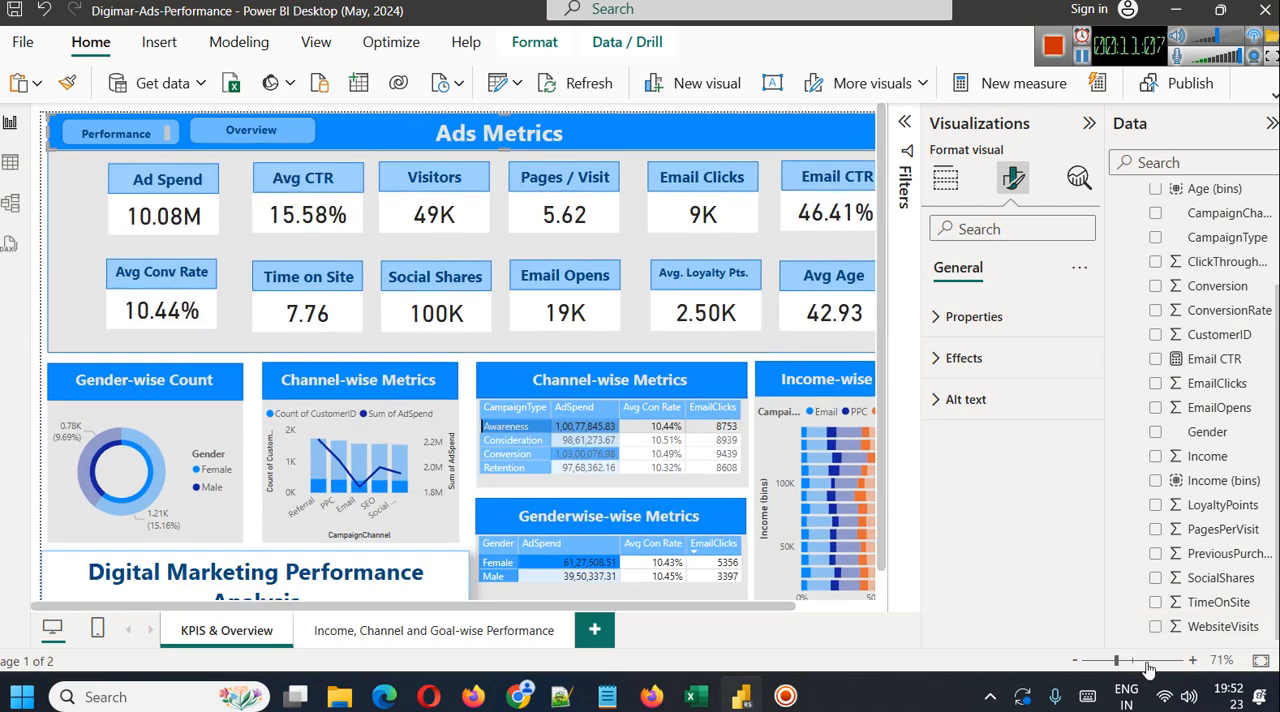
left_click(1135, 662)
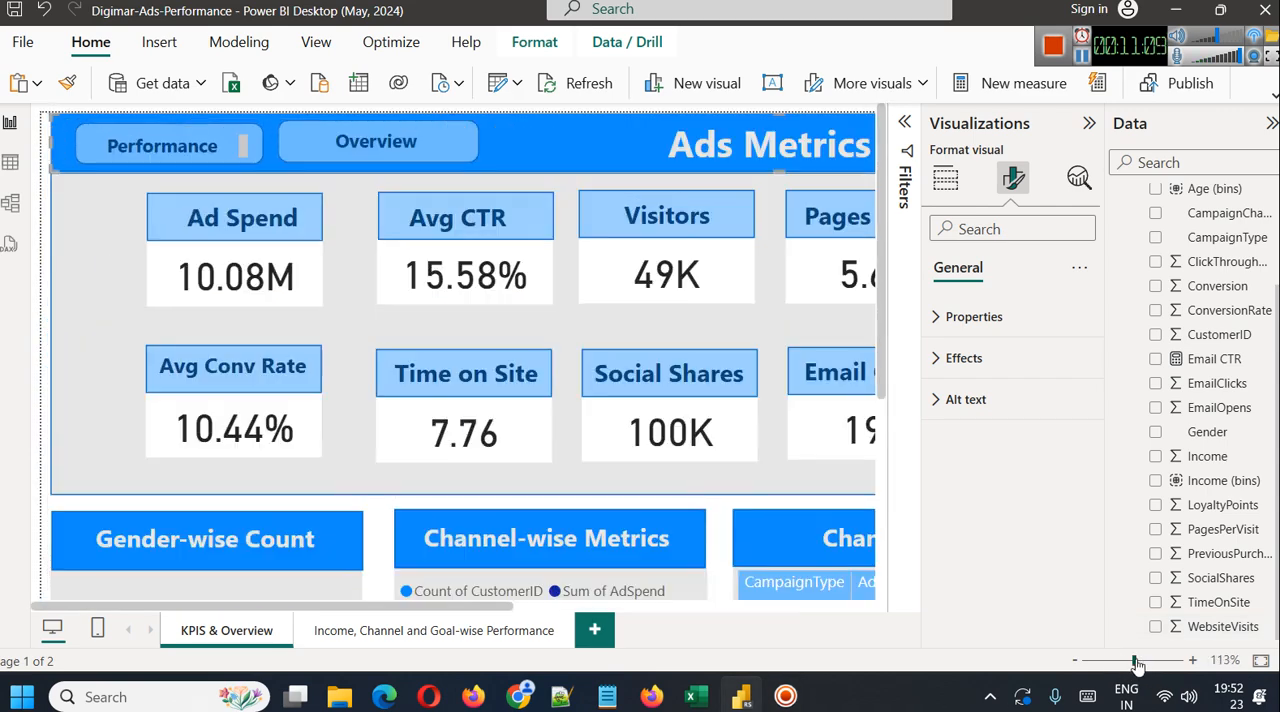
left_click(1149, 662)
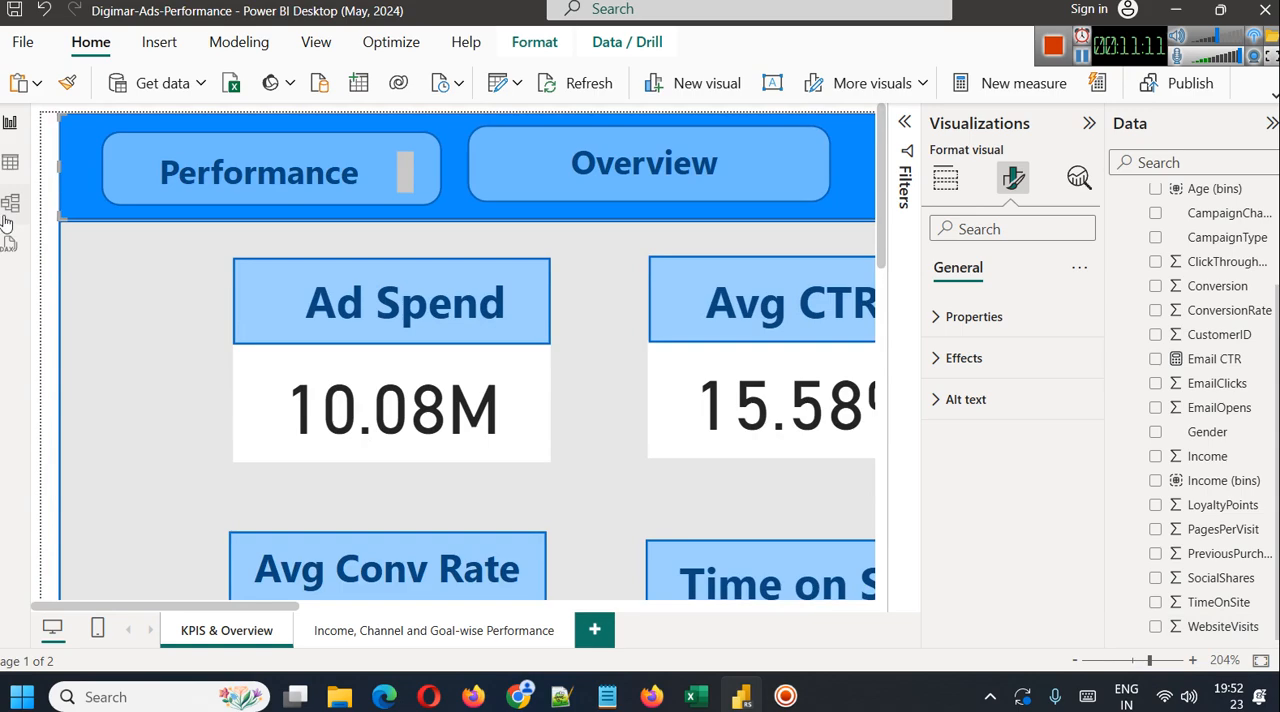
left_click(128, 172)
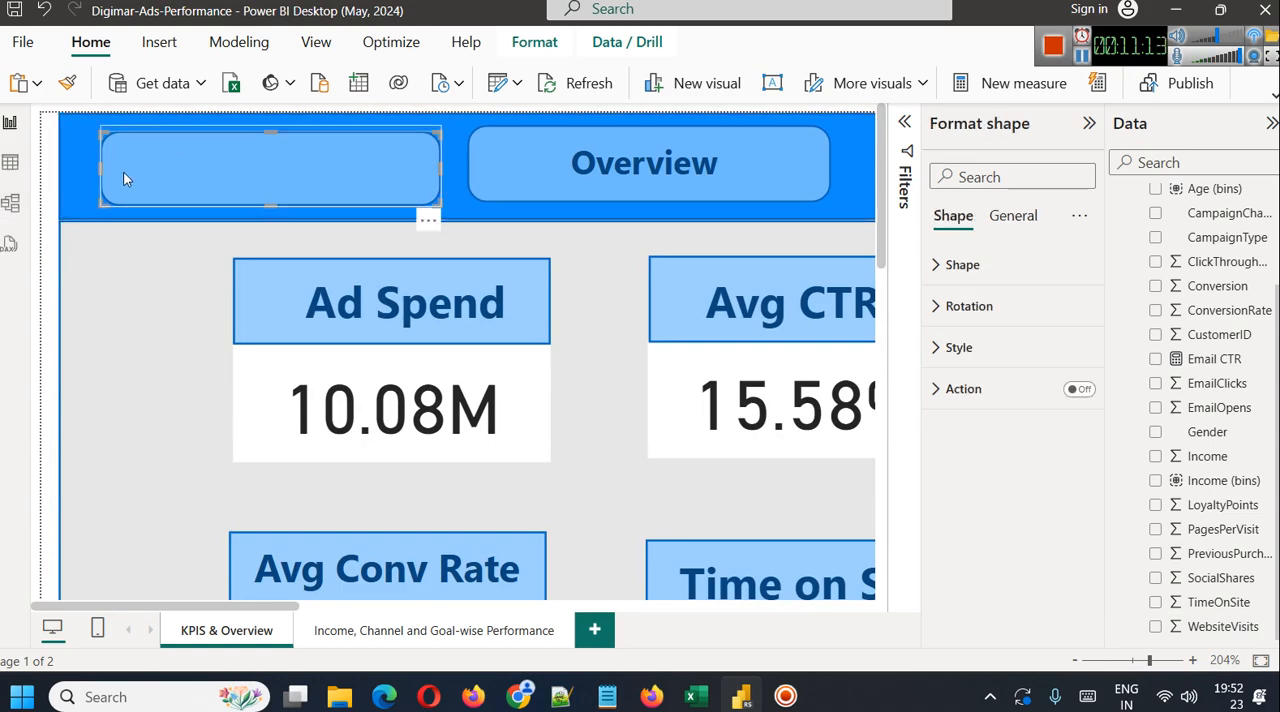
left_click(1082, 390)
left_click(1006, 400)
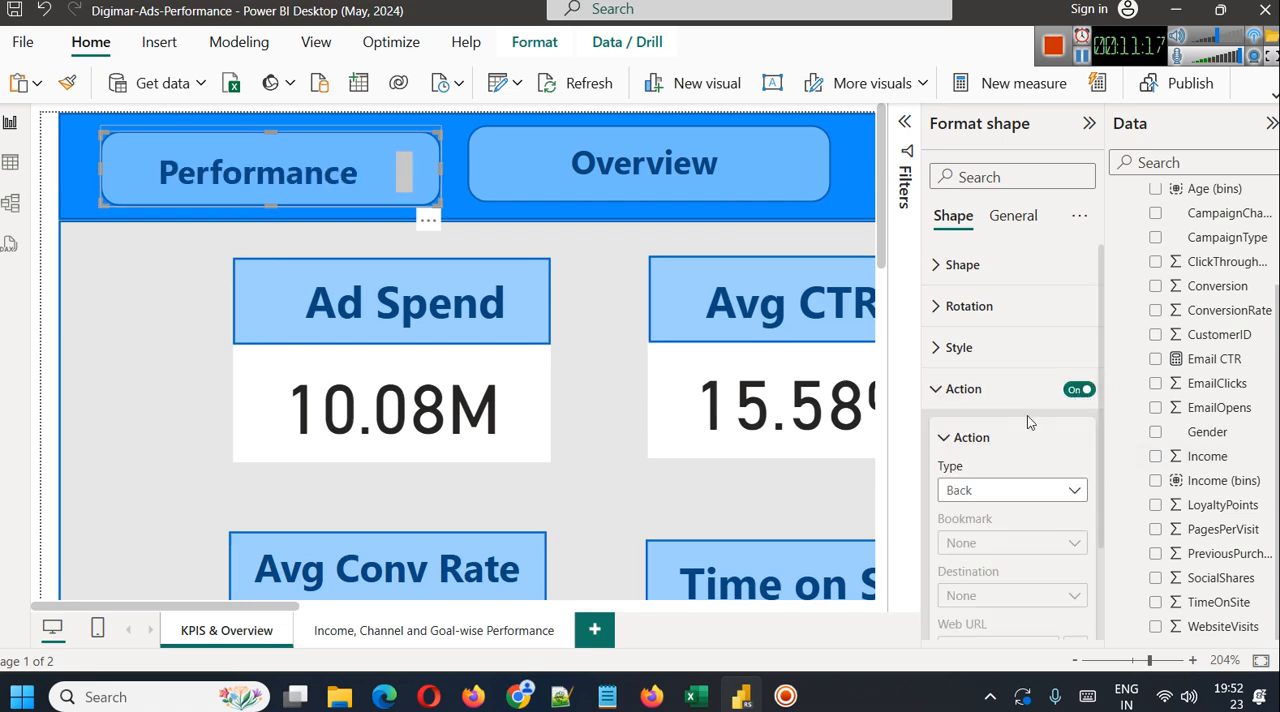
scroll(1040, 450, "down", 2)
left_click(1000, 389)
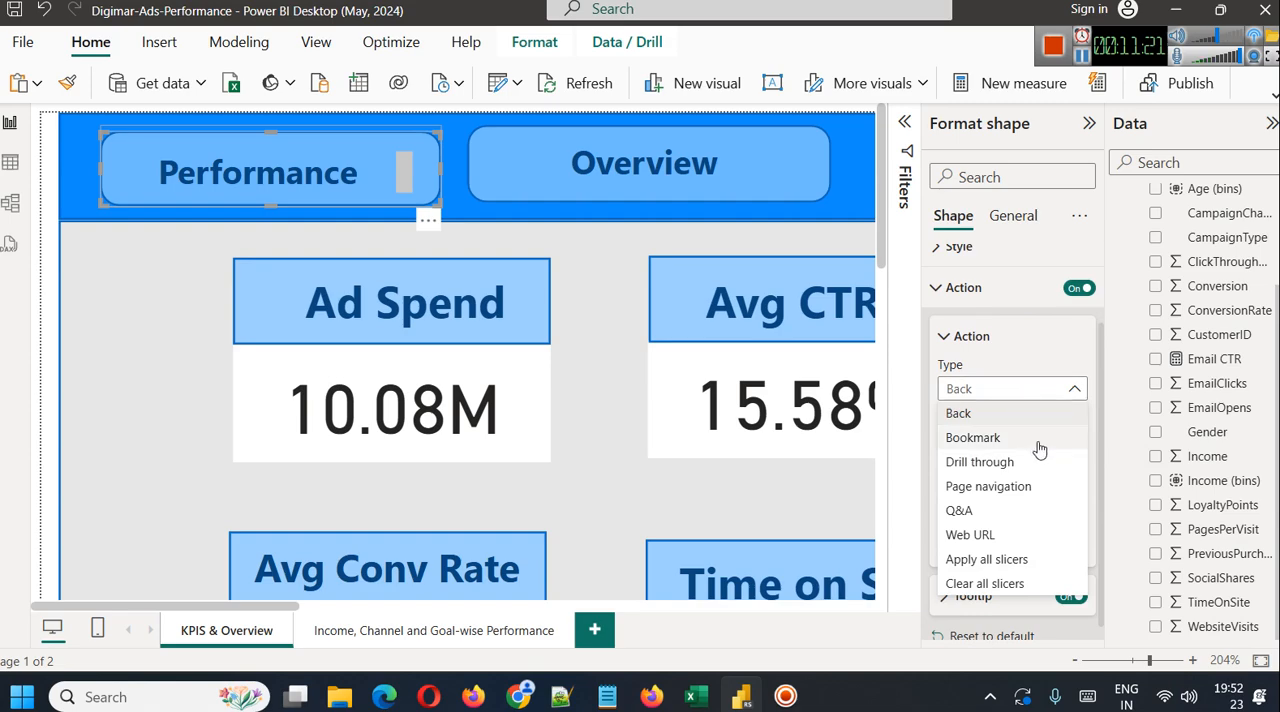
left_click(1005, 486)
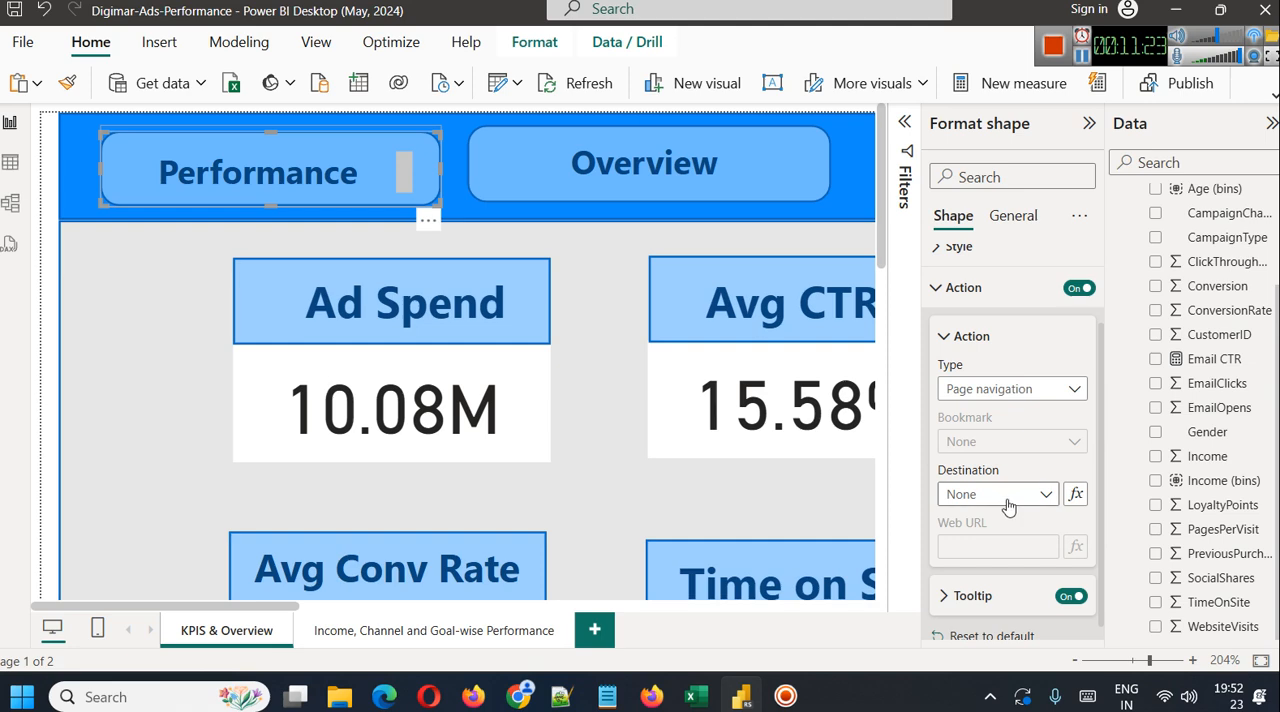
left_click(1006, 498)
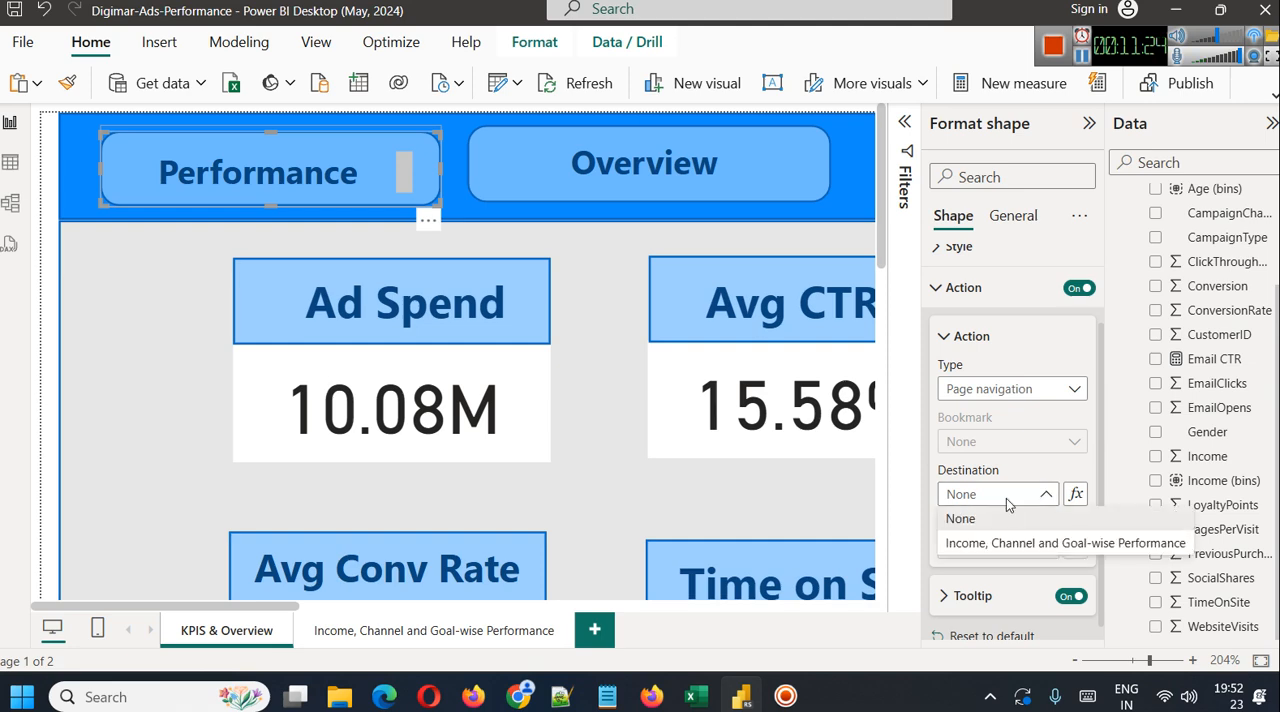
left_click(1027, 545)
Move the "Overview" button from the KPIS & Overview page to the second page, placing it left of the title
left_click(493, 157)
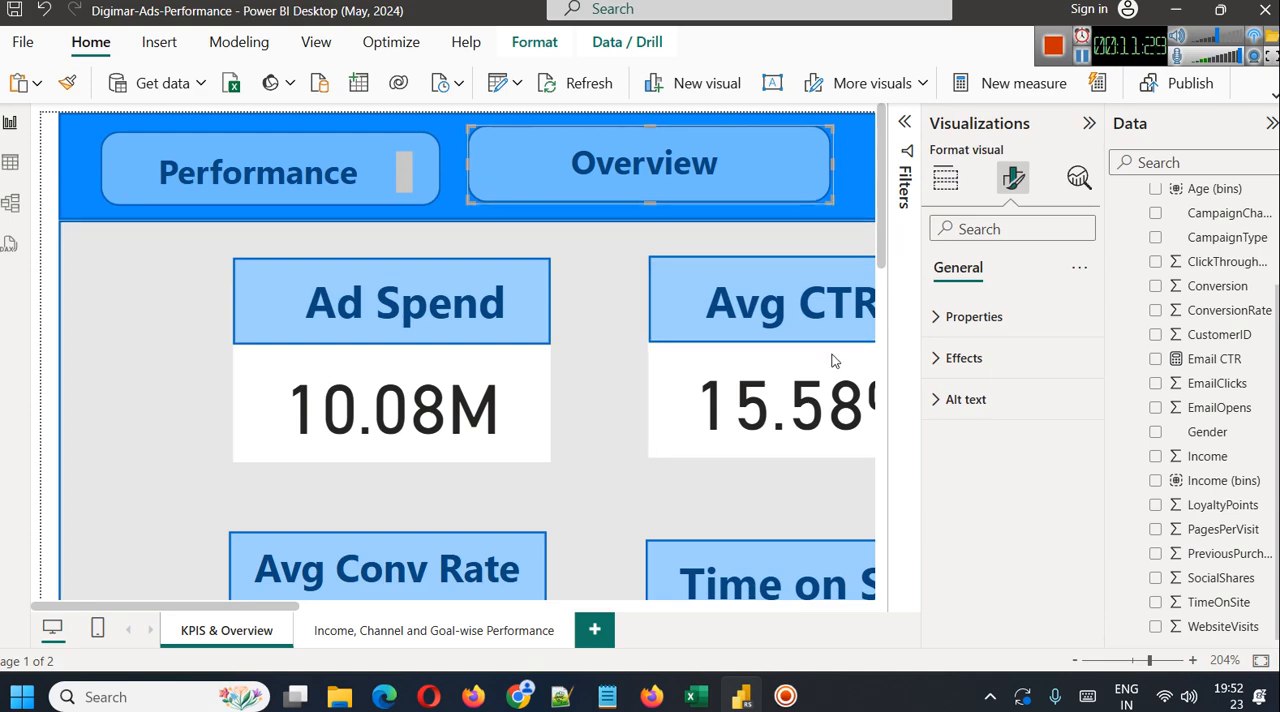
key("Delete")
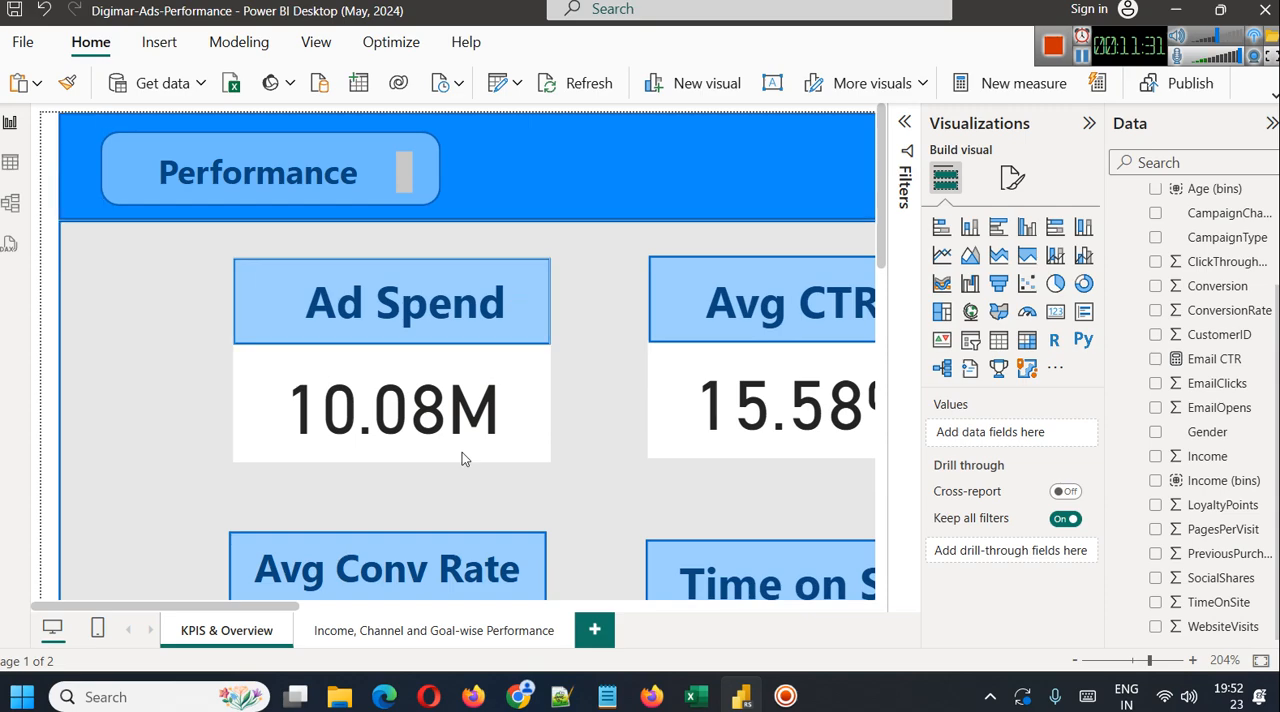
left_click(390, 628)
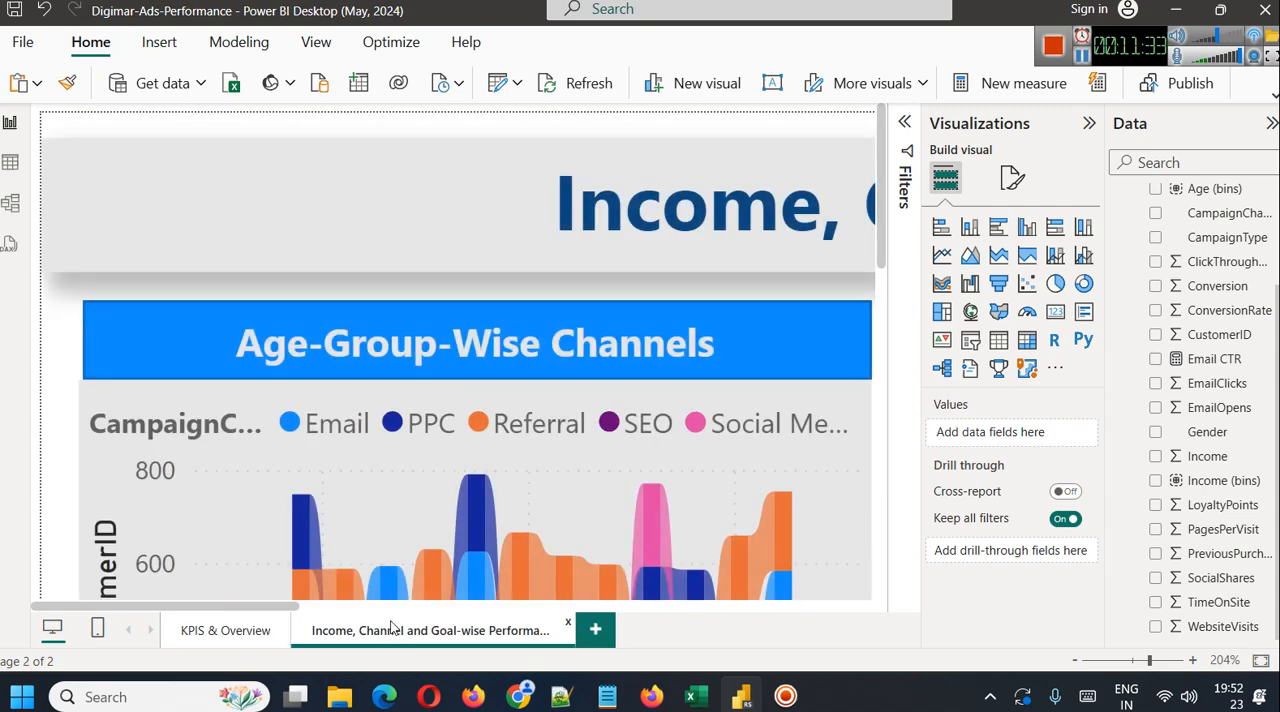
key("ctrl+v")
left_click_drag(514, 163, 136, 190)
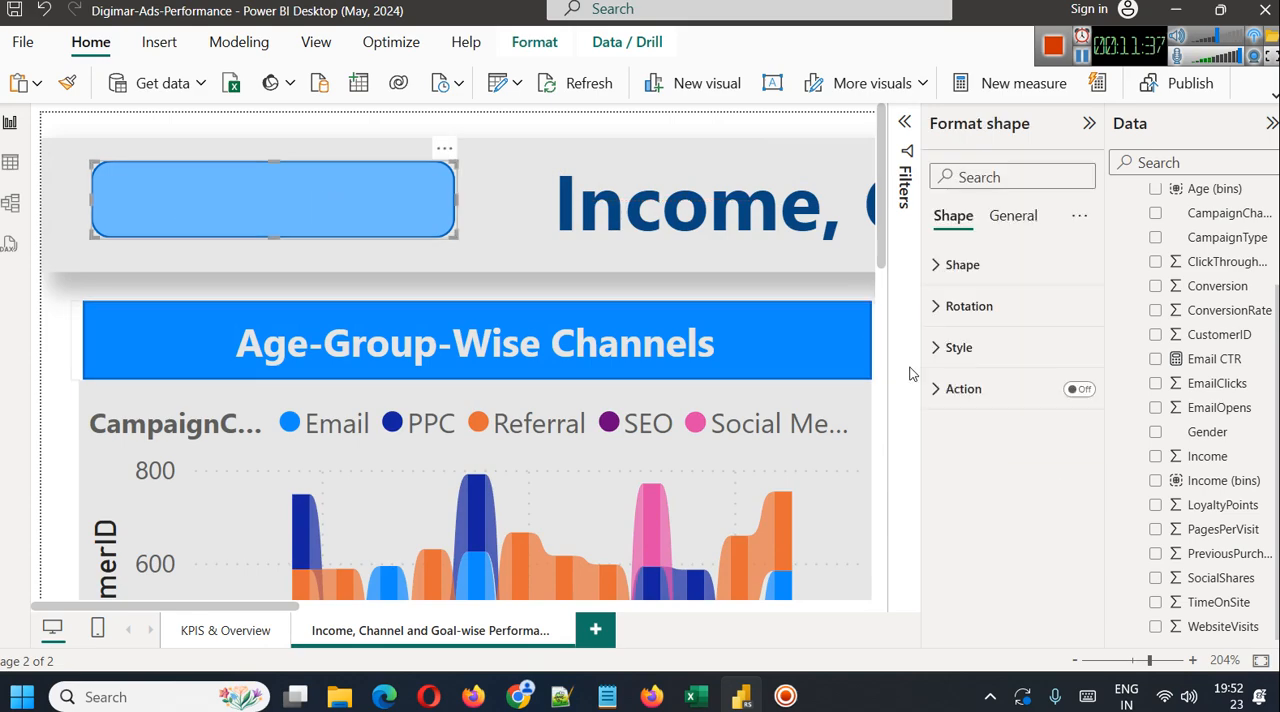
Turn on the action of the "Overview" button's shape as Page navigation to "KPIS & Overview"
left_click(1078, 392)
left_click(1029, 396)
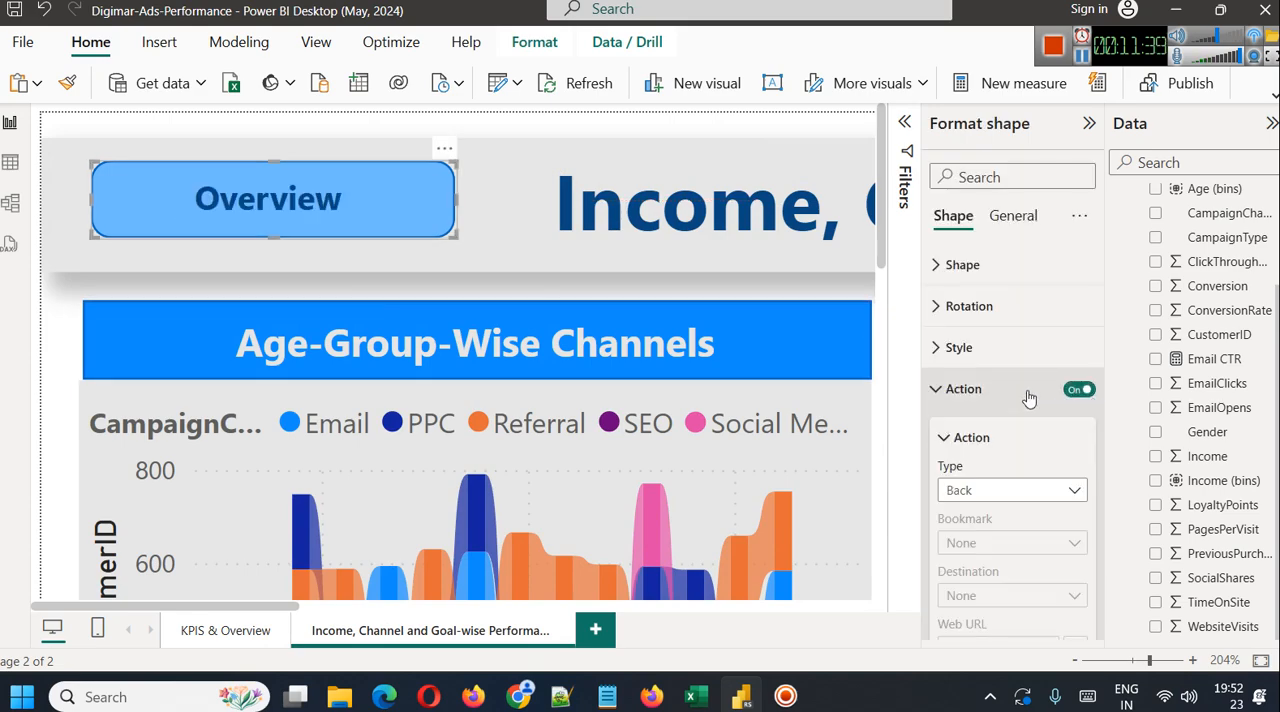
left_click(1035, 489)
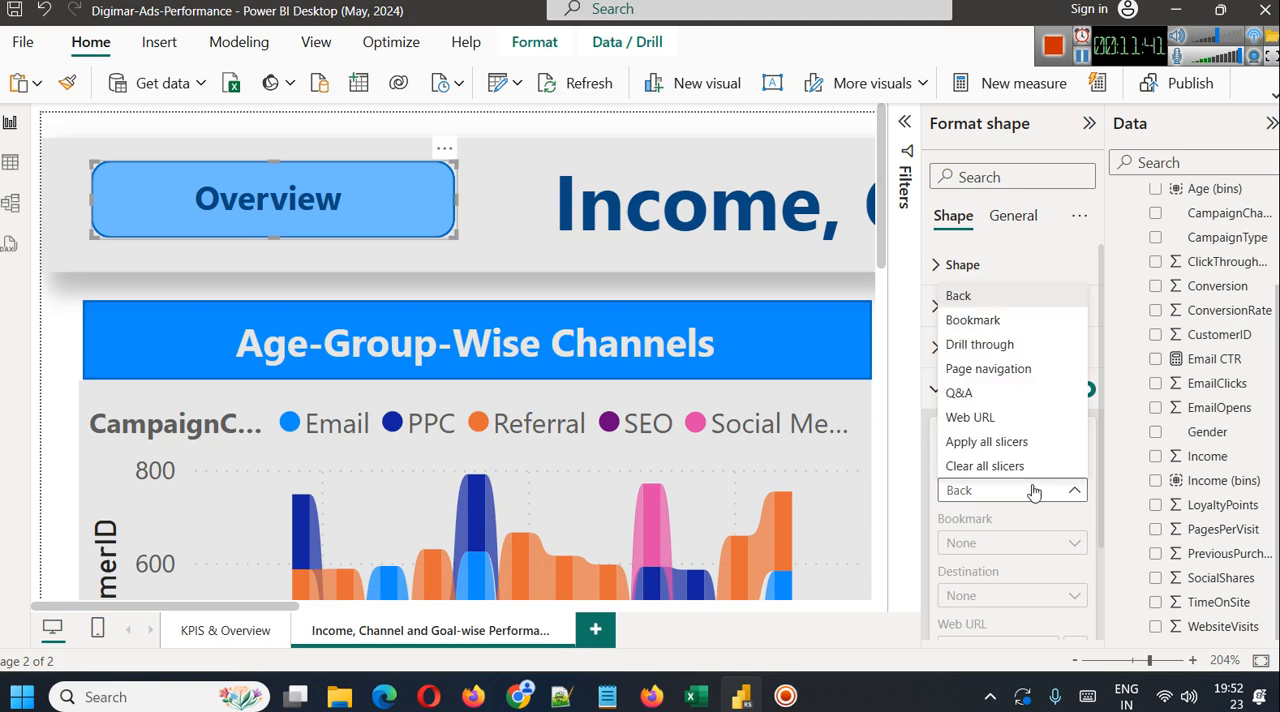
left_click(1012, 368)
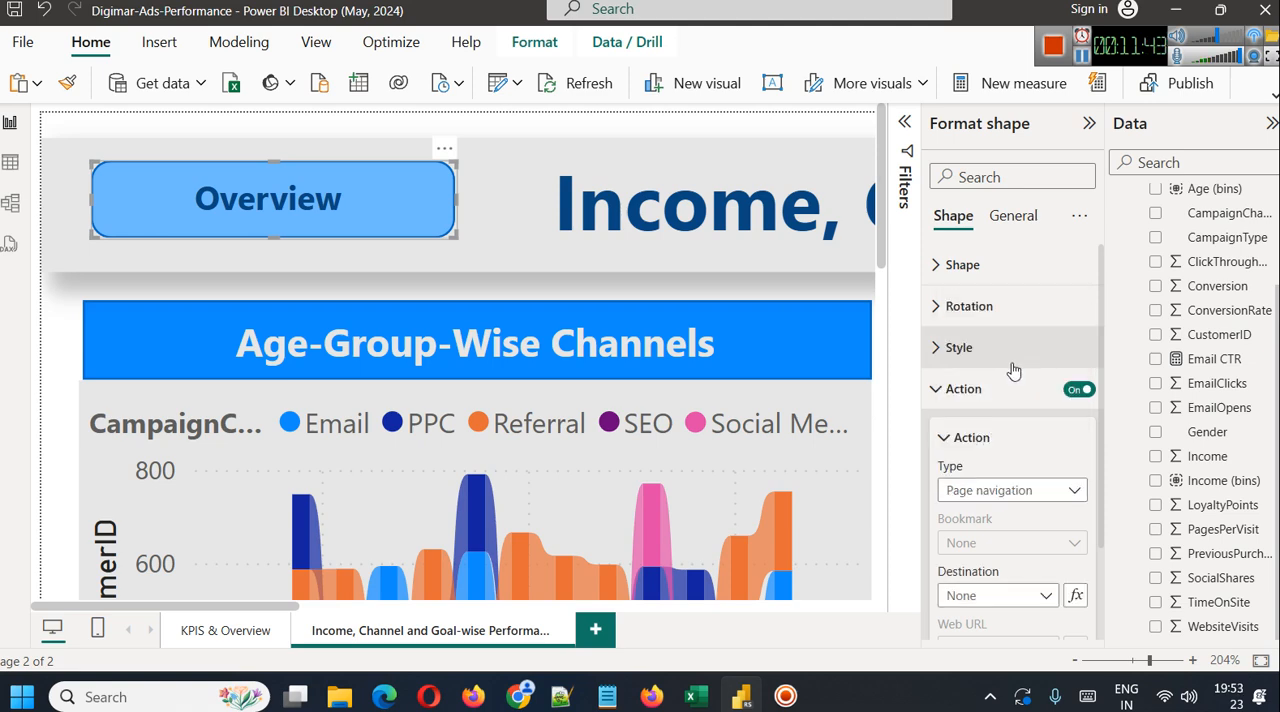
left_click(992, 492)
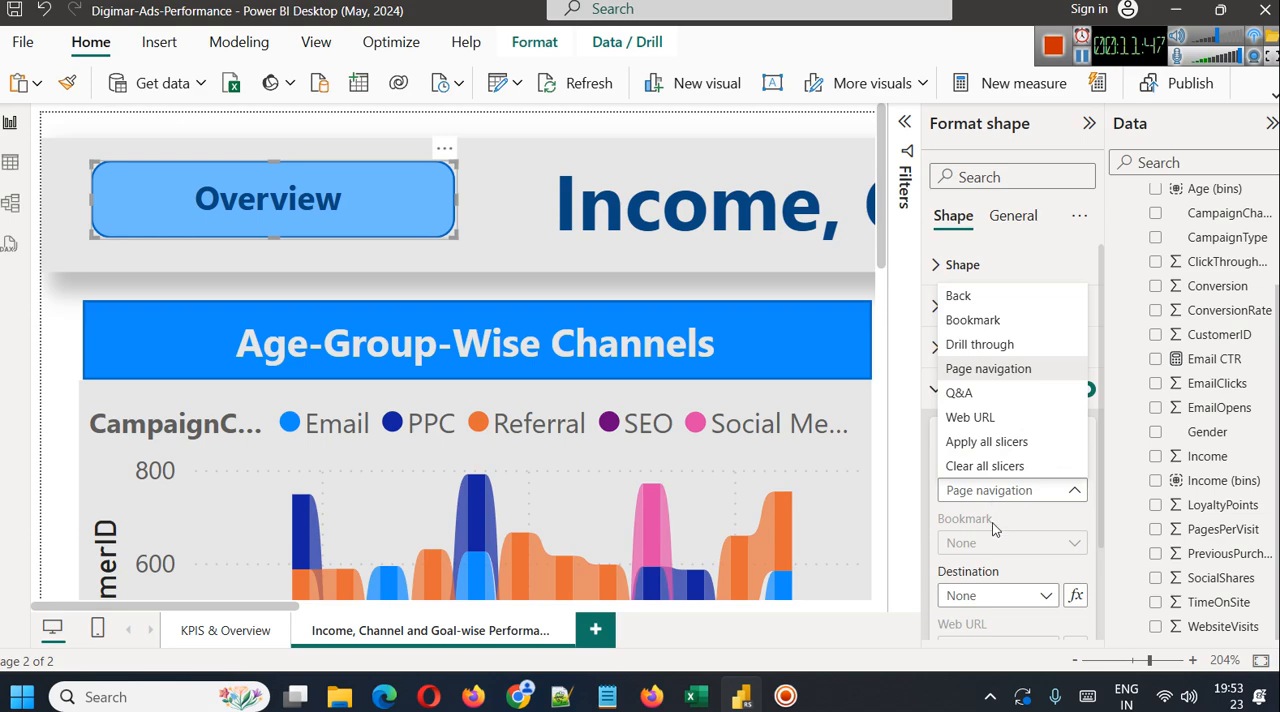
left_click(996, 601)
left_click(998, 603)
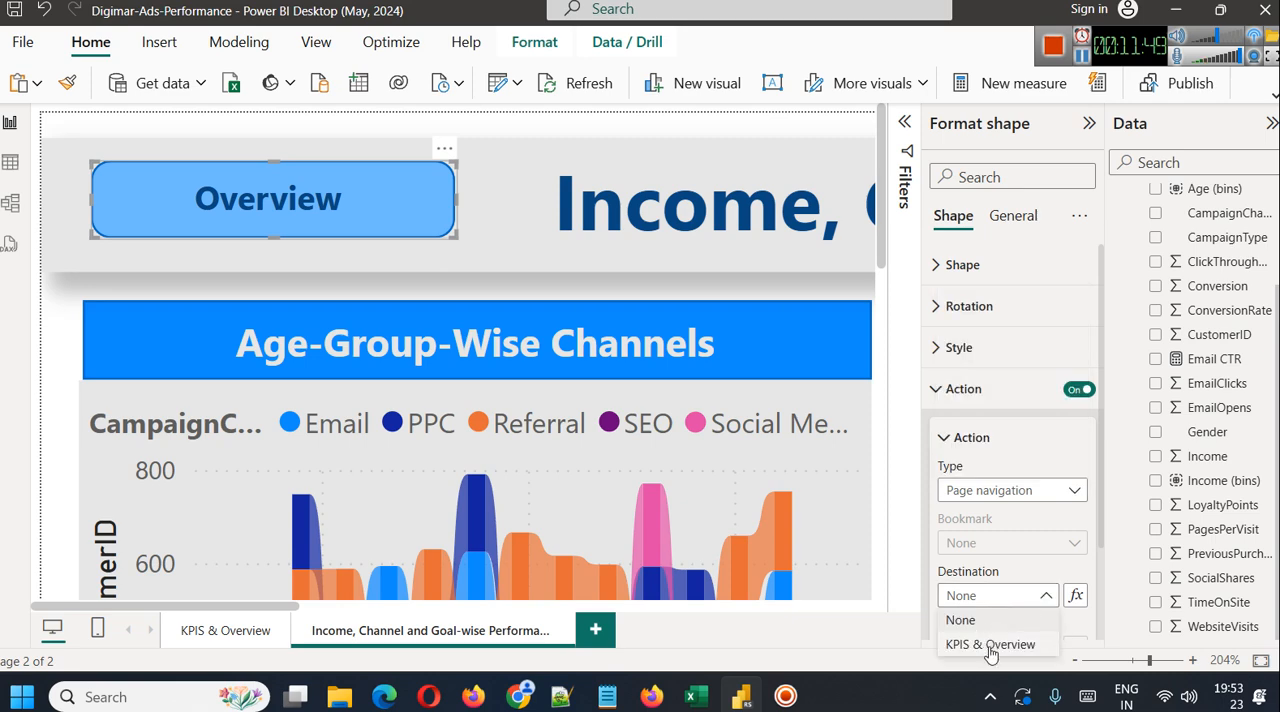
left_click(989, 645)
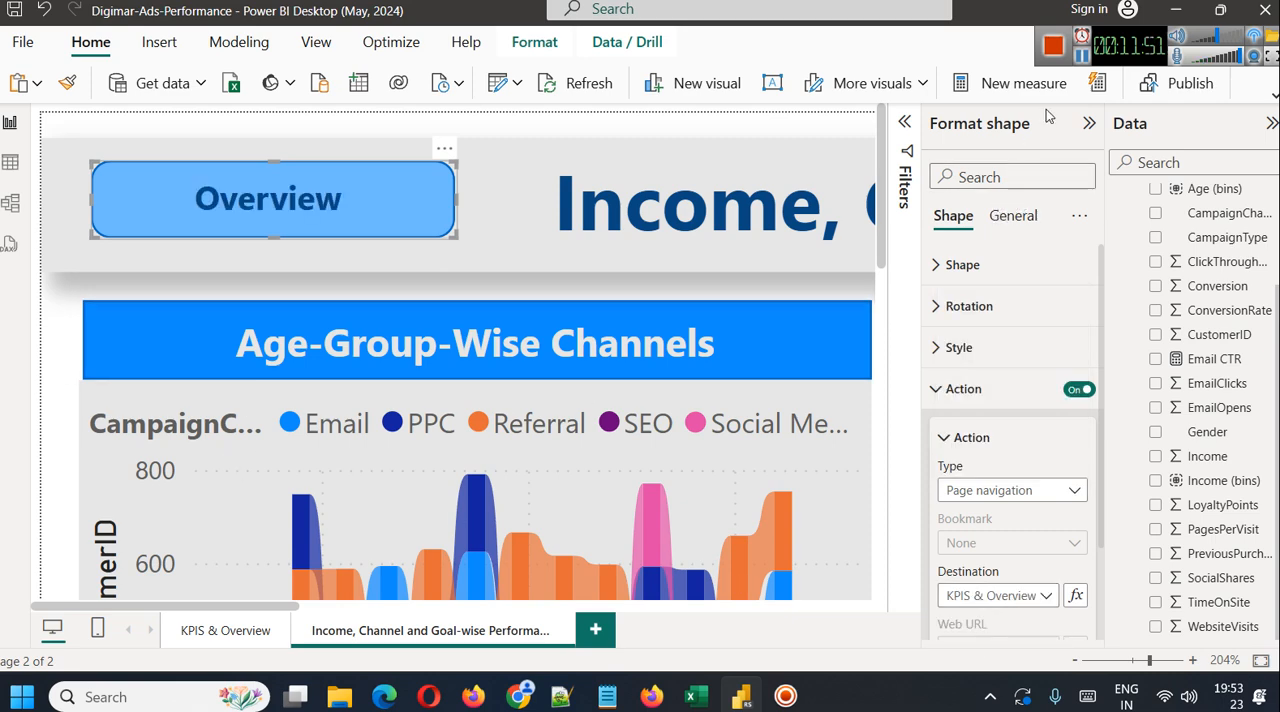
Fit the page to the window, return to KPIS & Overview, and bring the full "Performance" label text back into view on its button
left_click(1259, 662)
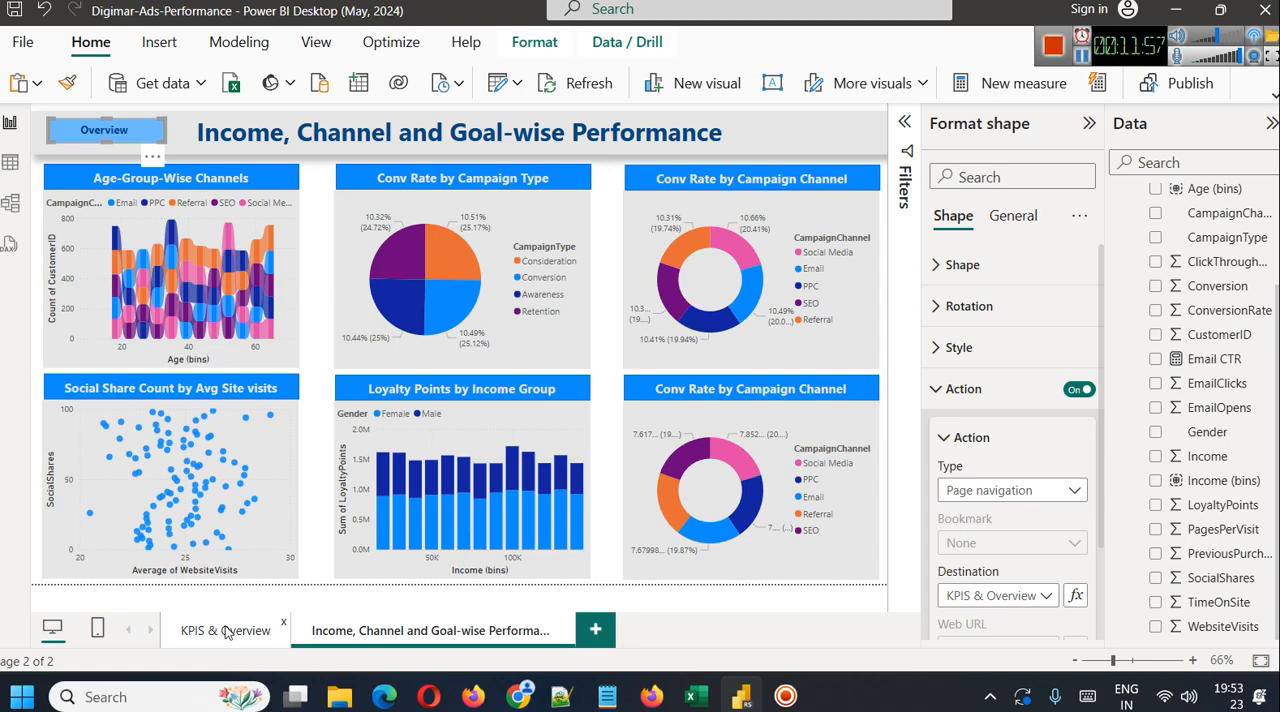
left_click(226, 630)
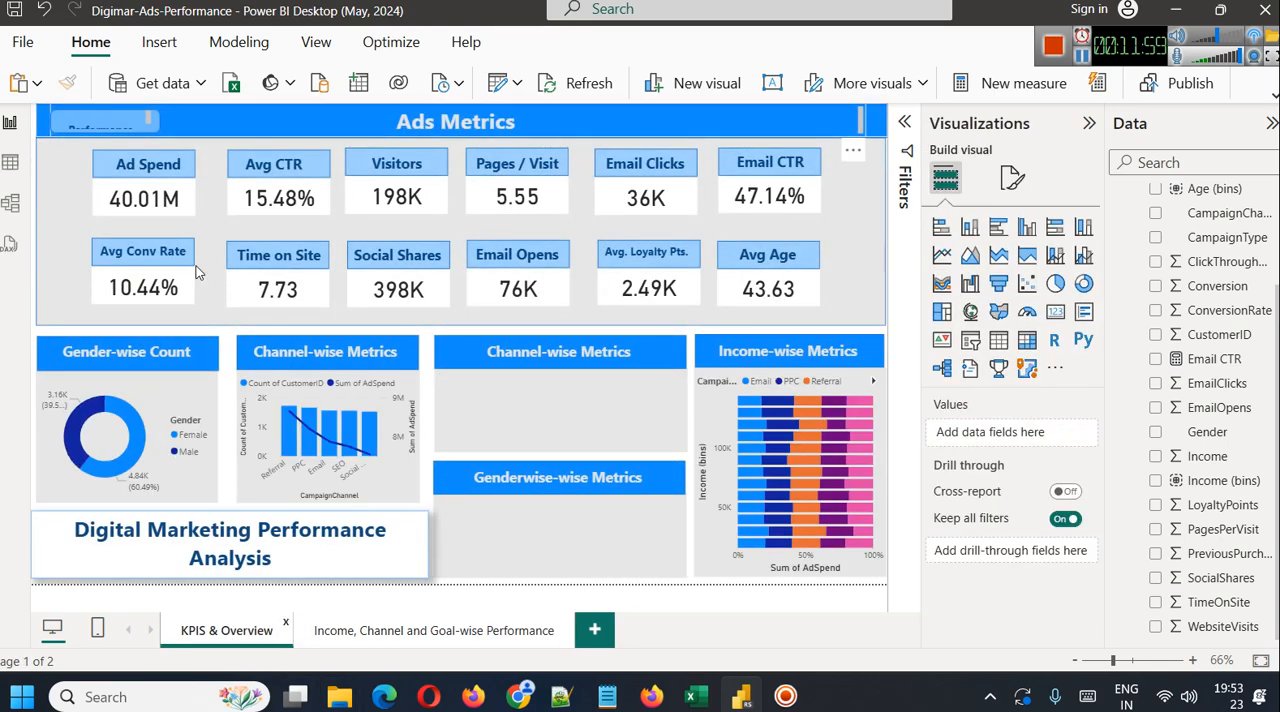
left_click(98, 122)
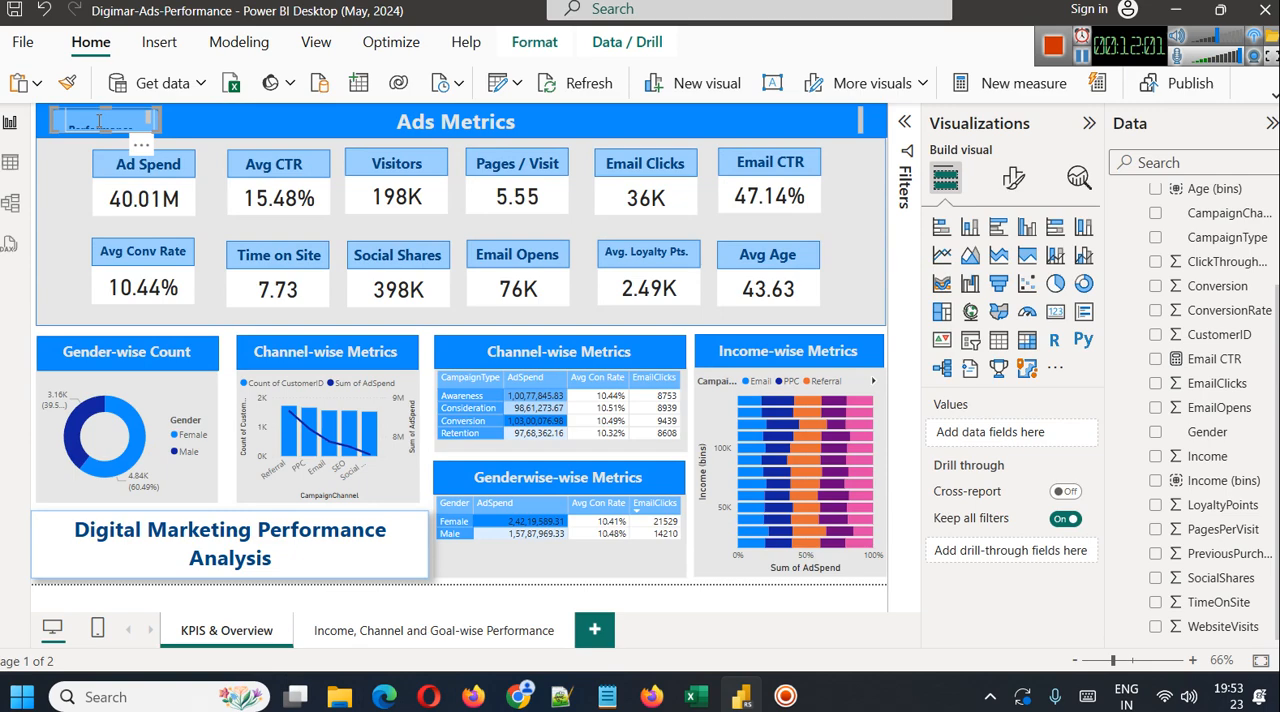
left_click(98, 122)
double_click(98, 122)
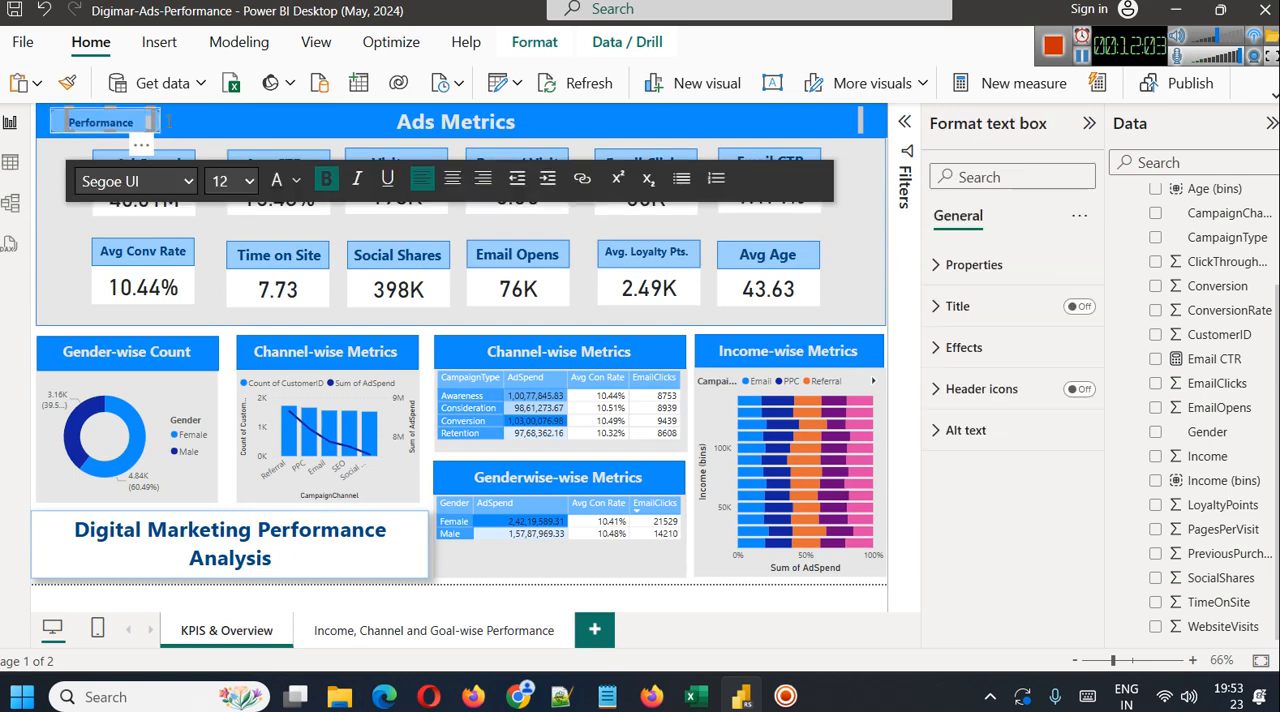
left_click(195, 124)
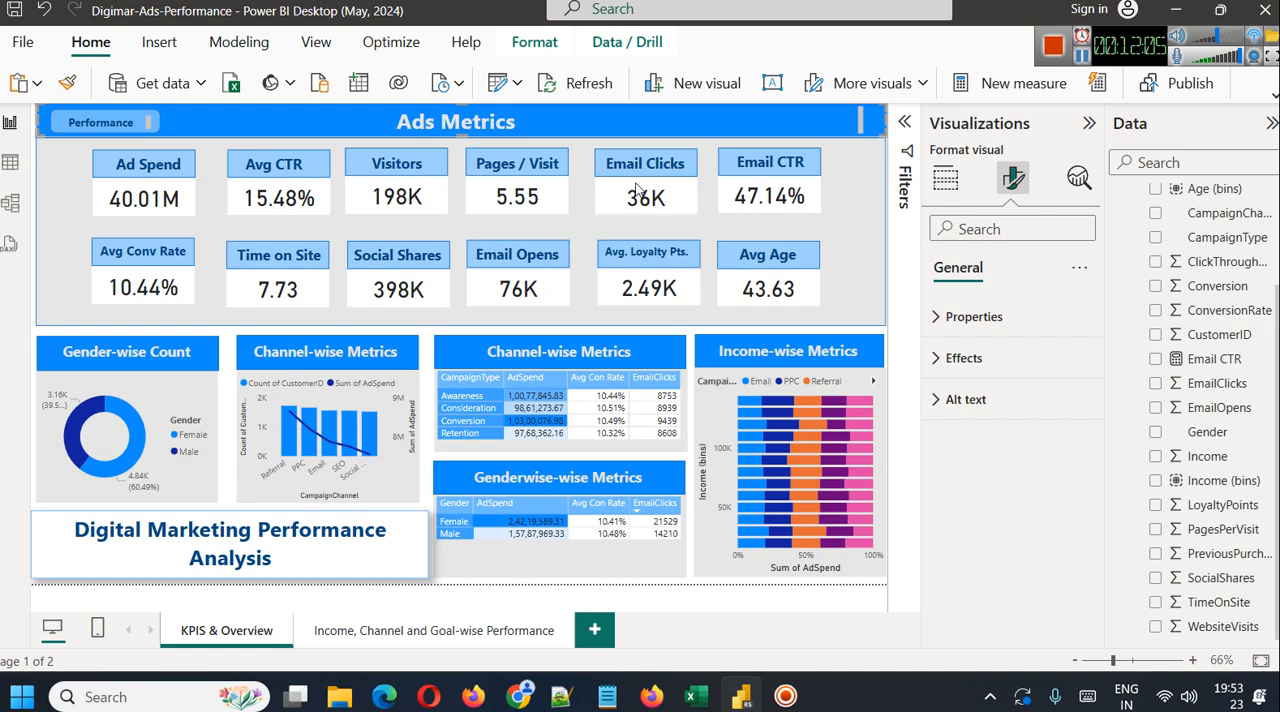
left_click(20, 44)
left_click(56, 182)
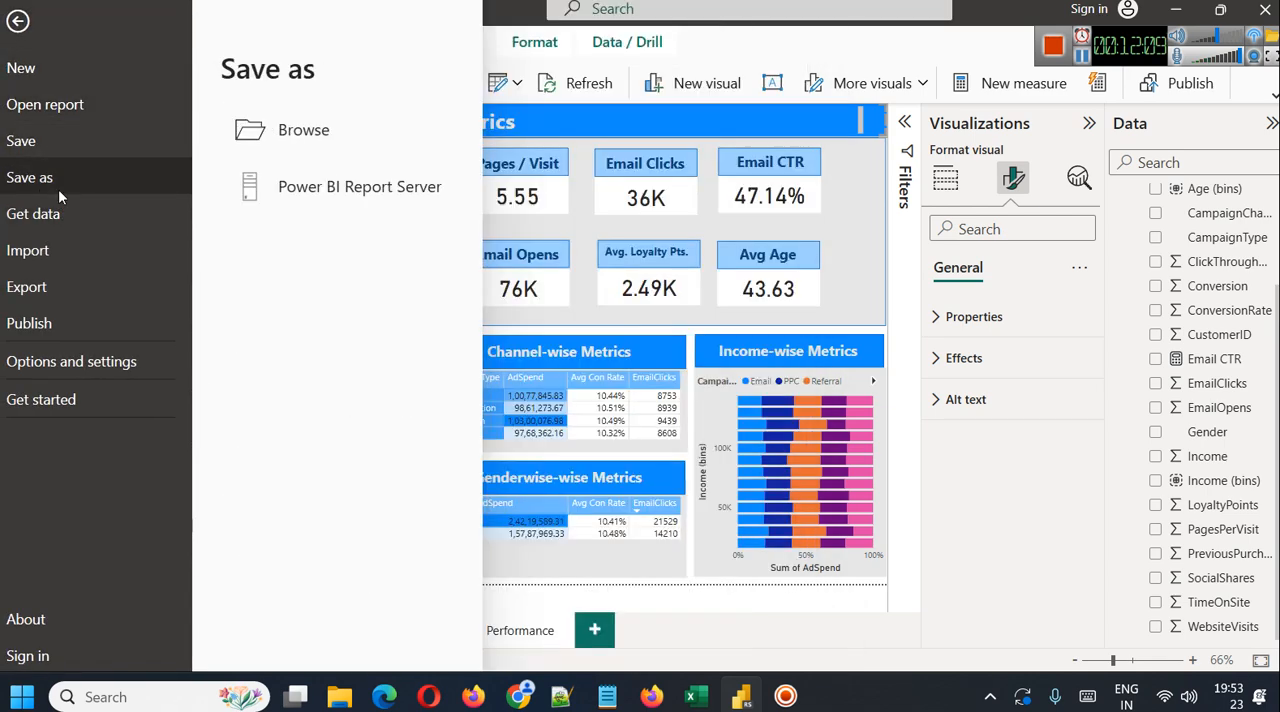
left_click(277, 203)
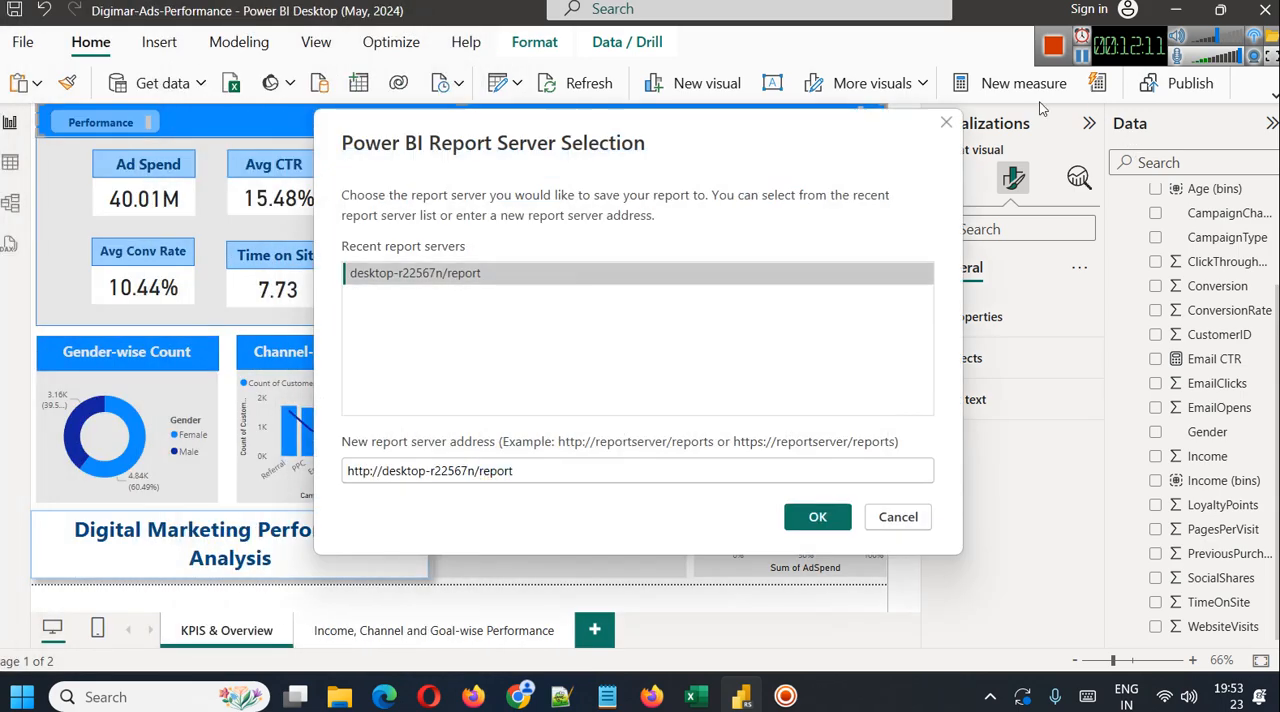
triple_click(546, 472)
left_click(790, 527)
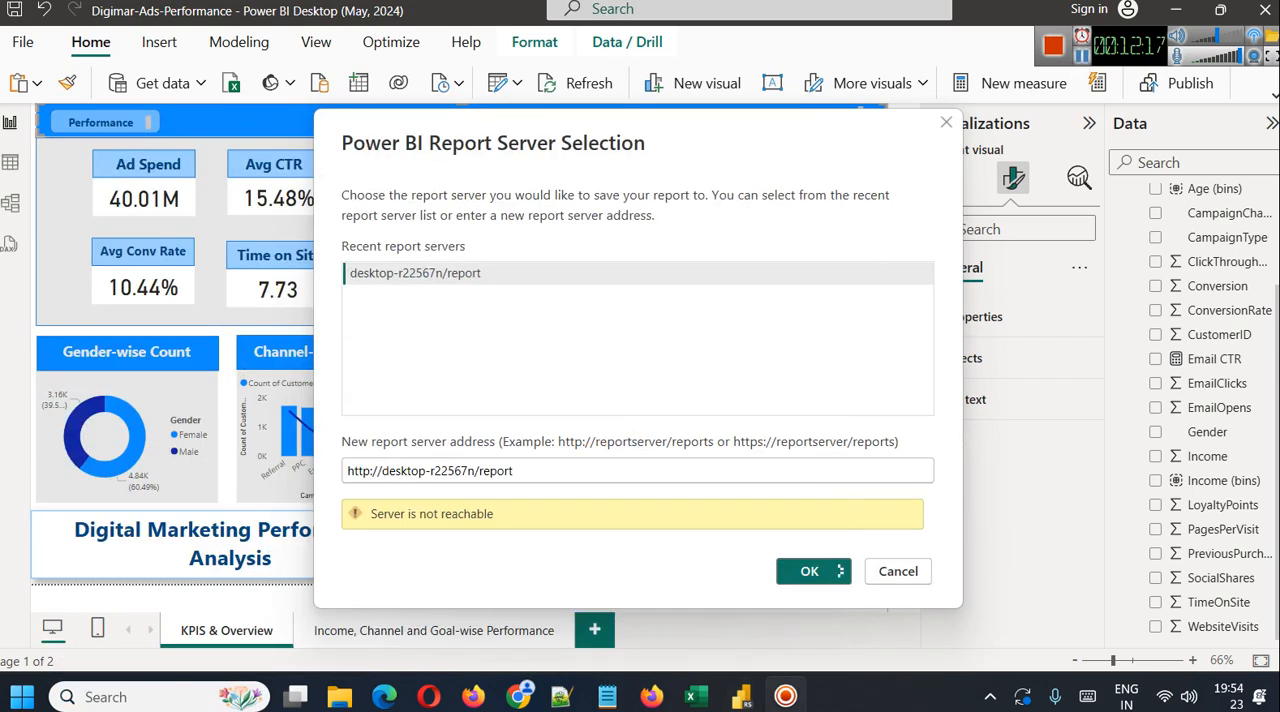
Run Report Server Configuration Manager as administrator, connect to the PBIRS instance, start its report service, and minimize the window
left_click(82, 703)
type("re")
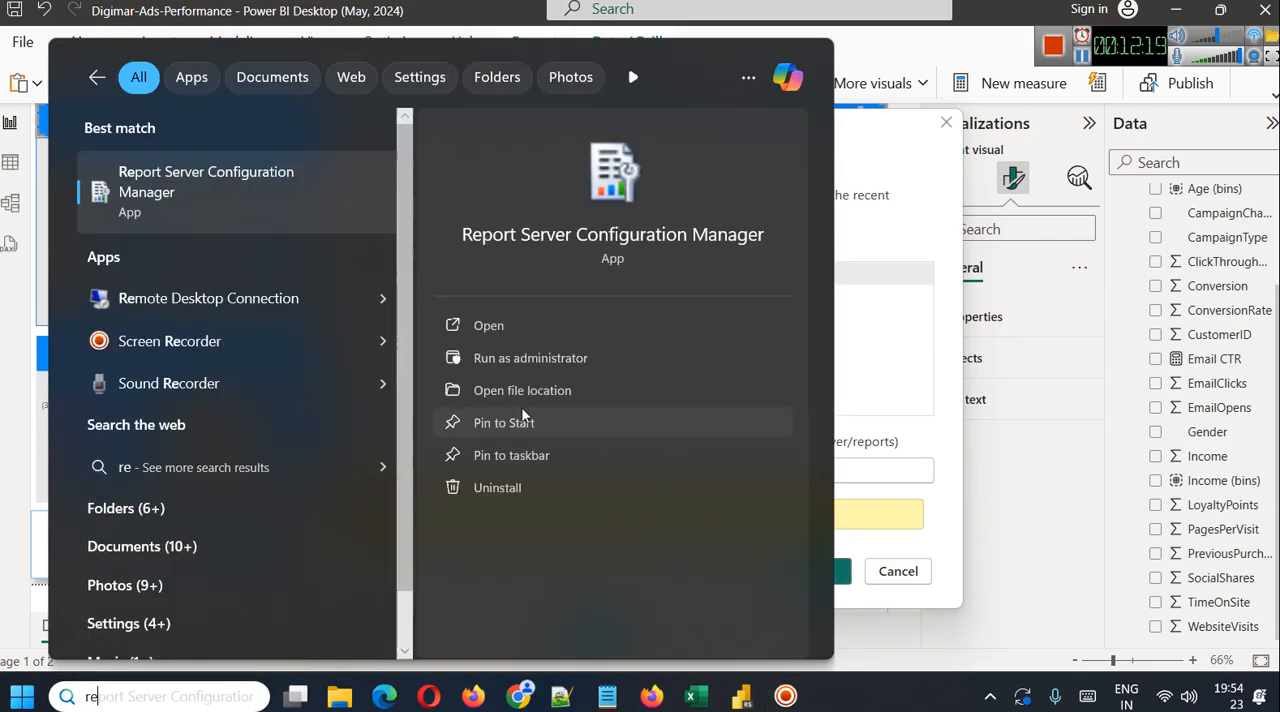
left_click(579, 346)
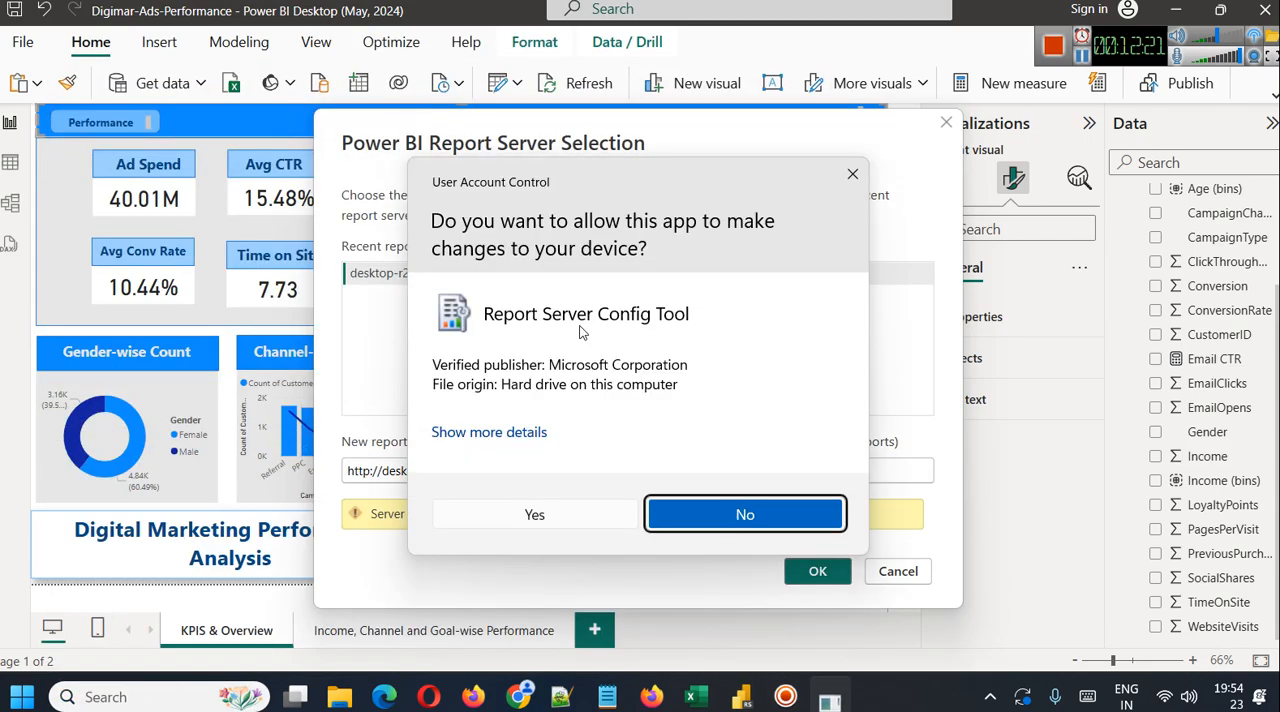
left_click(586, 519)
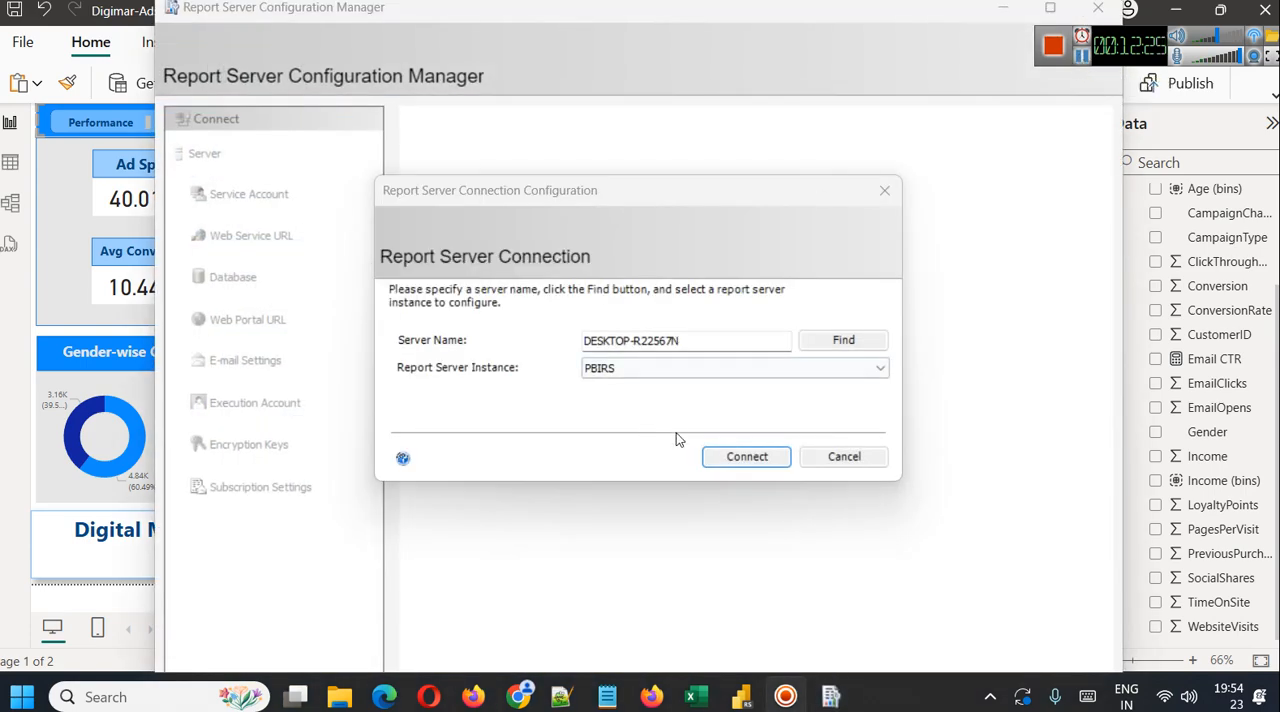
left_click(740, 456)
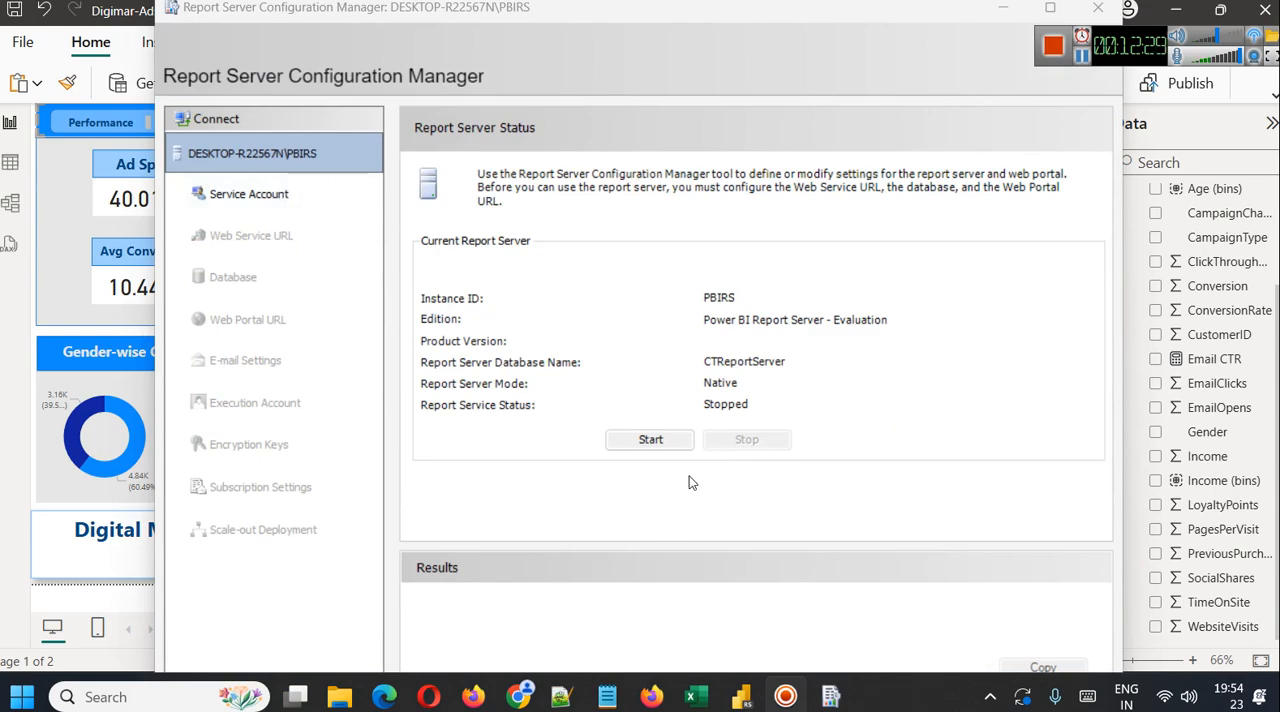
left_click(651, 439)
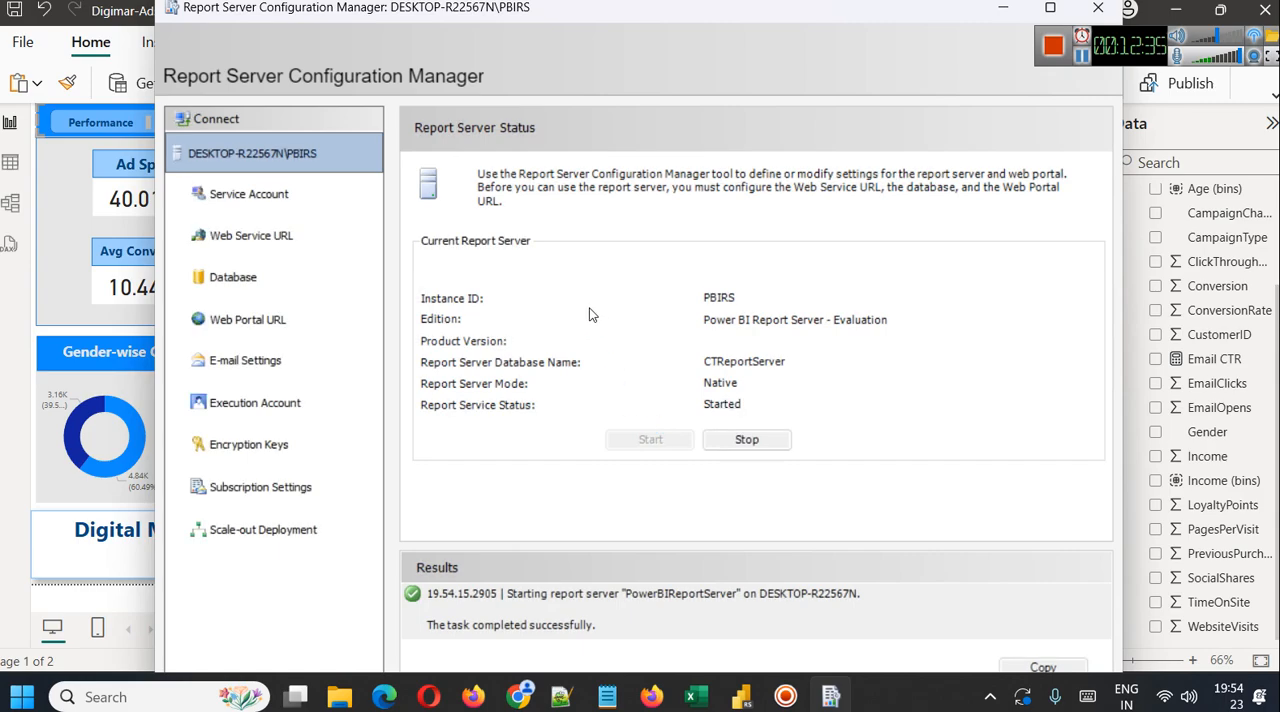
left_click(1003, 8)
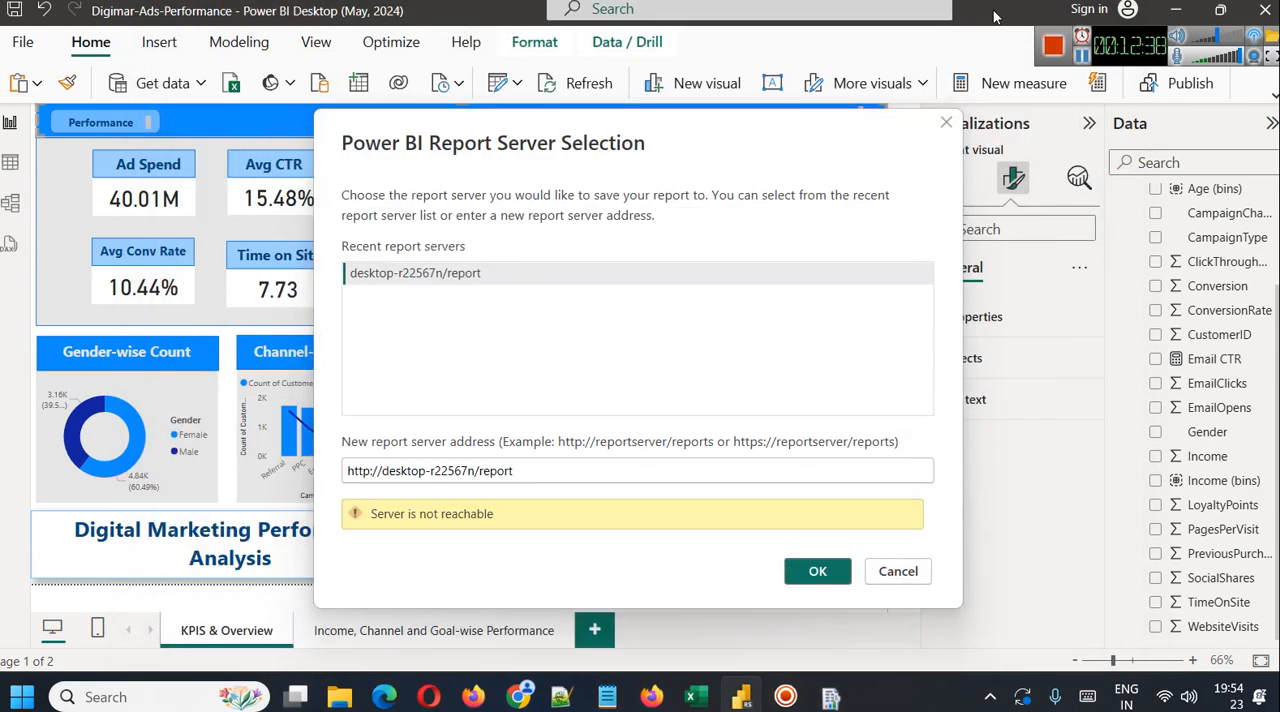
left_click(1081, 58)
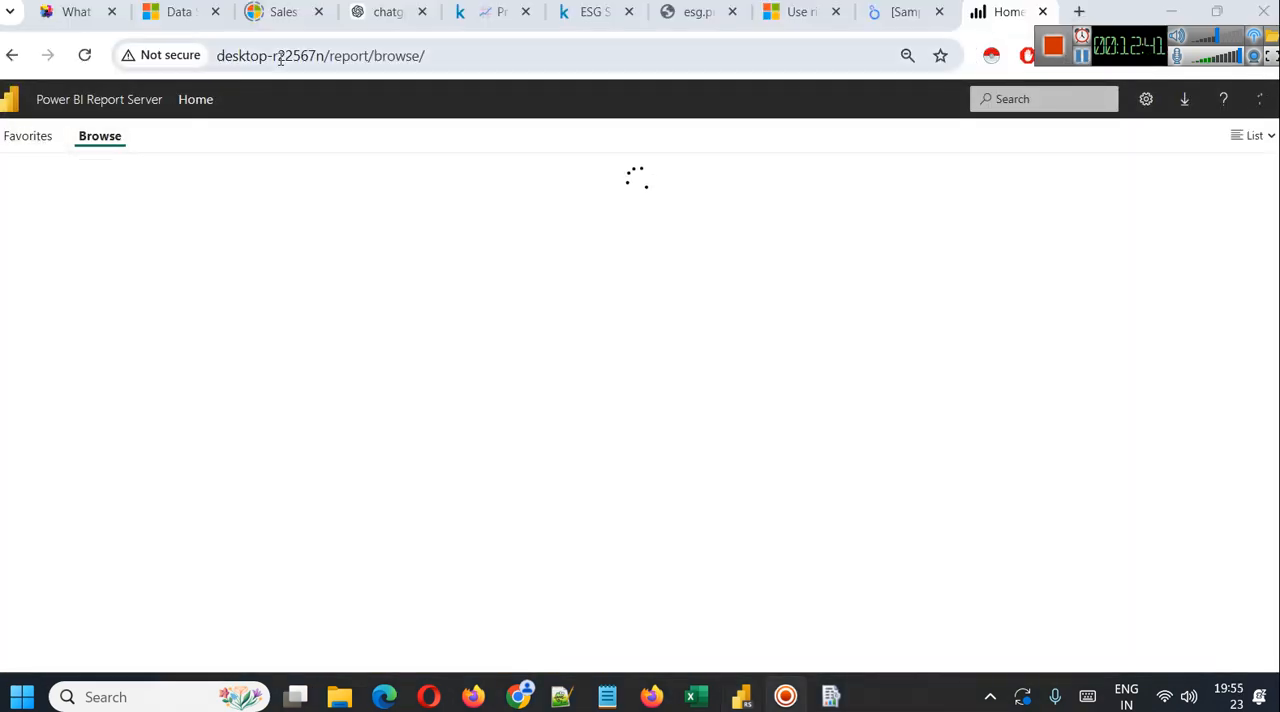
left_click(1081, 56)
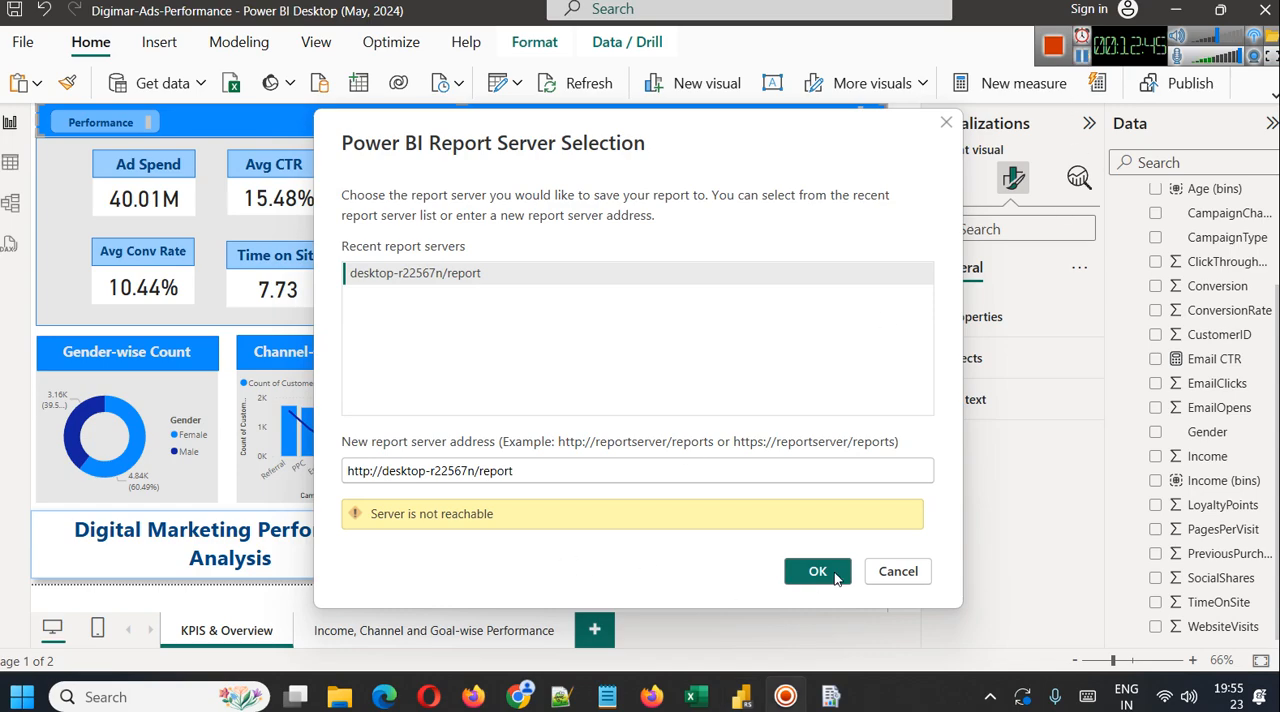
left_click(836, 578)
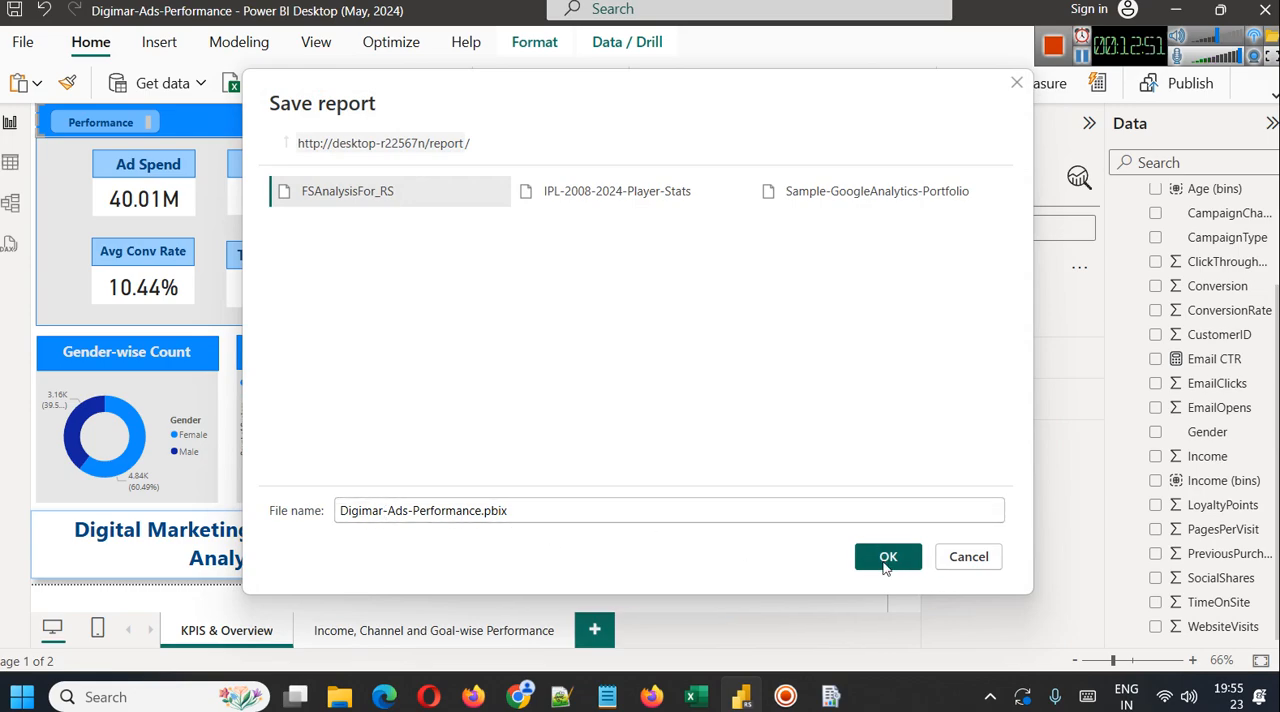
left_click(886, 560)
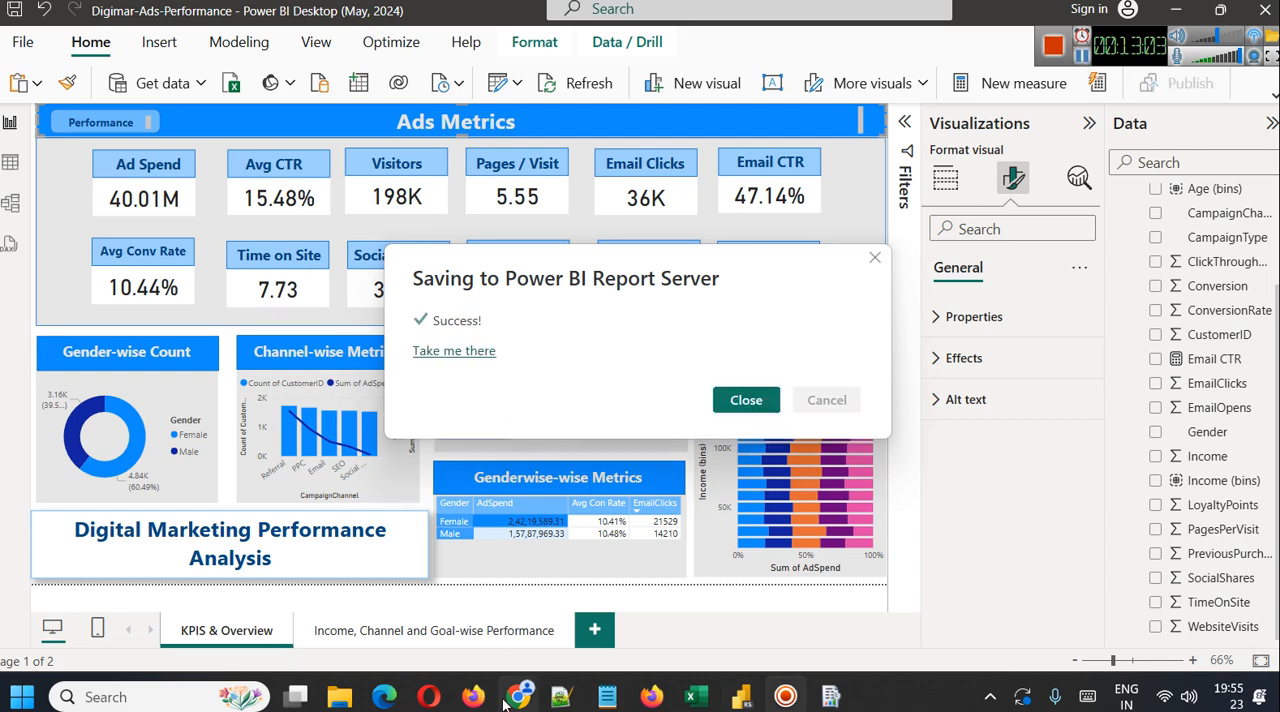
Switch to Chrome, reload the report server page desktop-r22567n/report/browse, and open the Digimar-Ads-Performance report
left_click(510, 700)
left_click(531, 62)
key("Return")
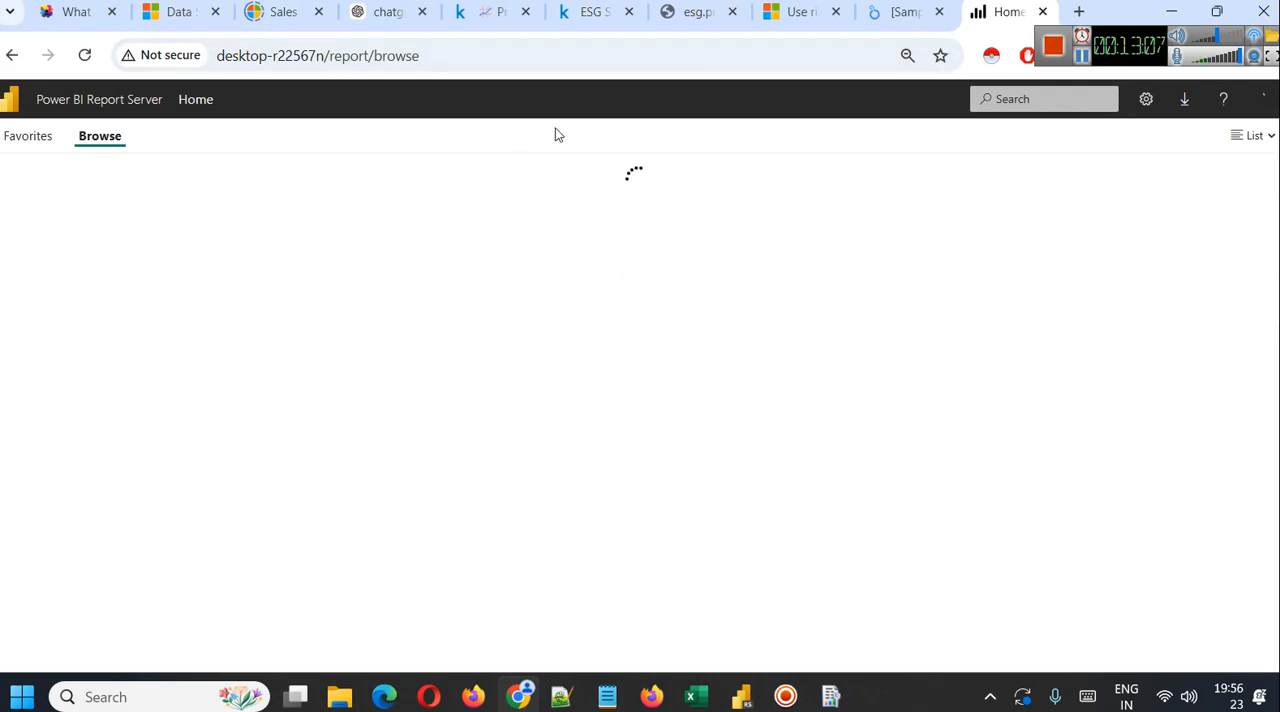
left_click(1080, 56)
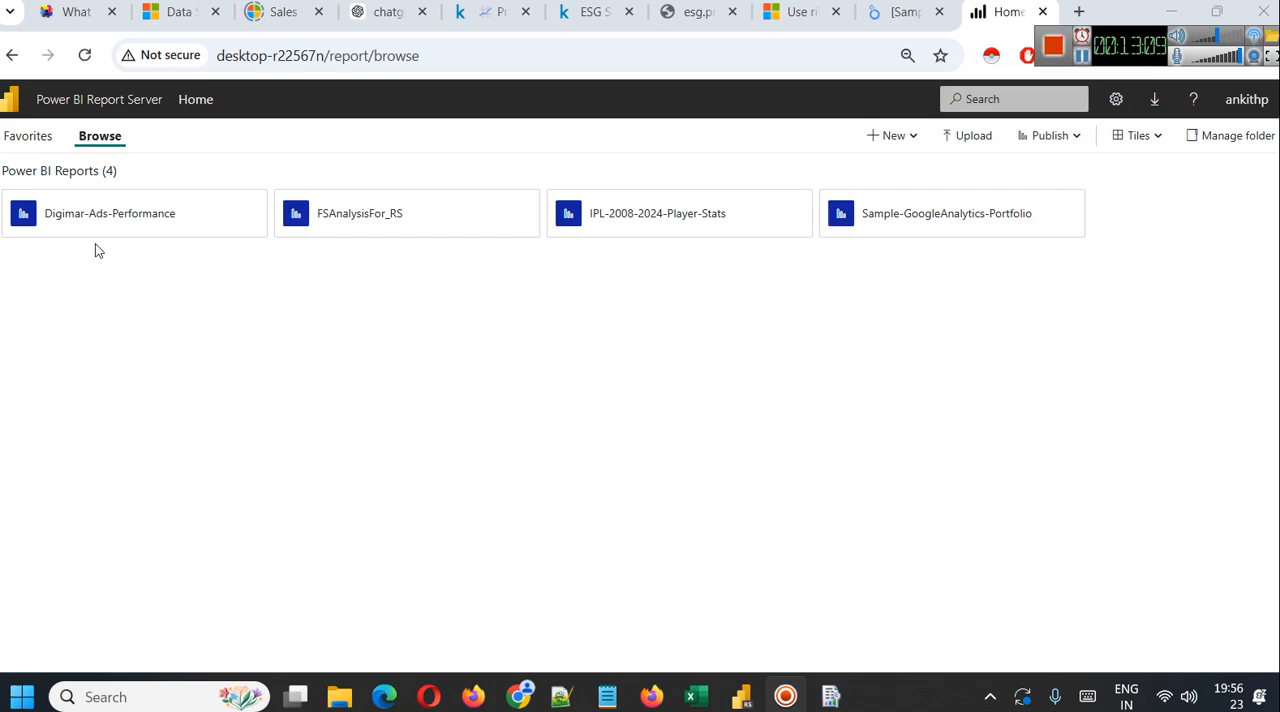
left_click(97, 220)
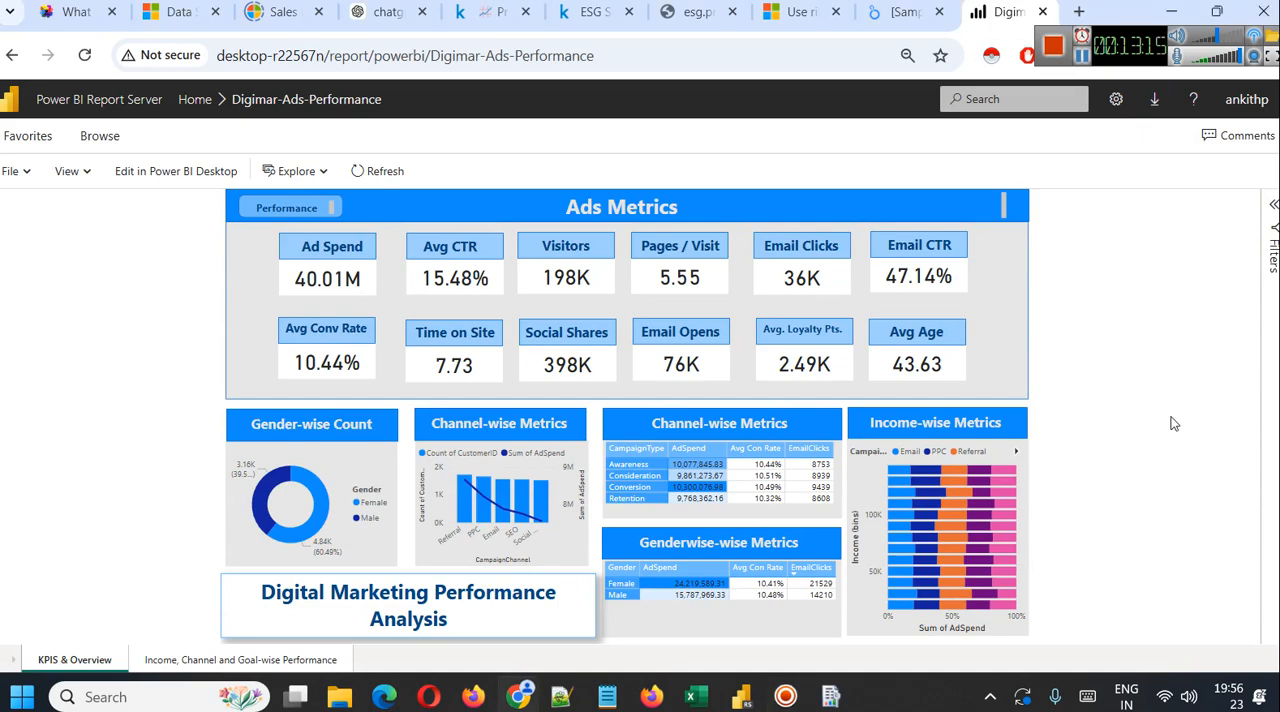
Show the published report in full screen and test the "Performance" and "Overview" buttons by navigating to the second page and back
left_click(86, 173)
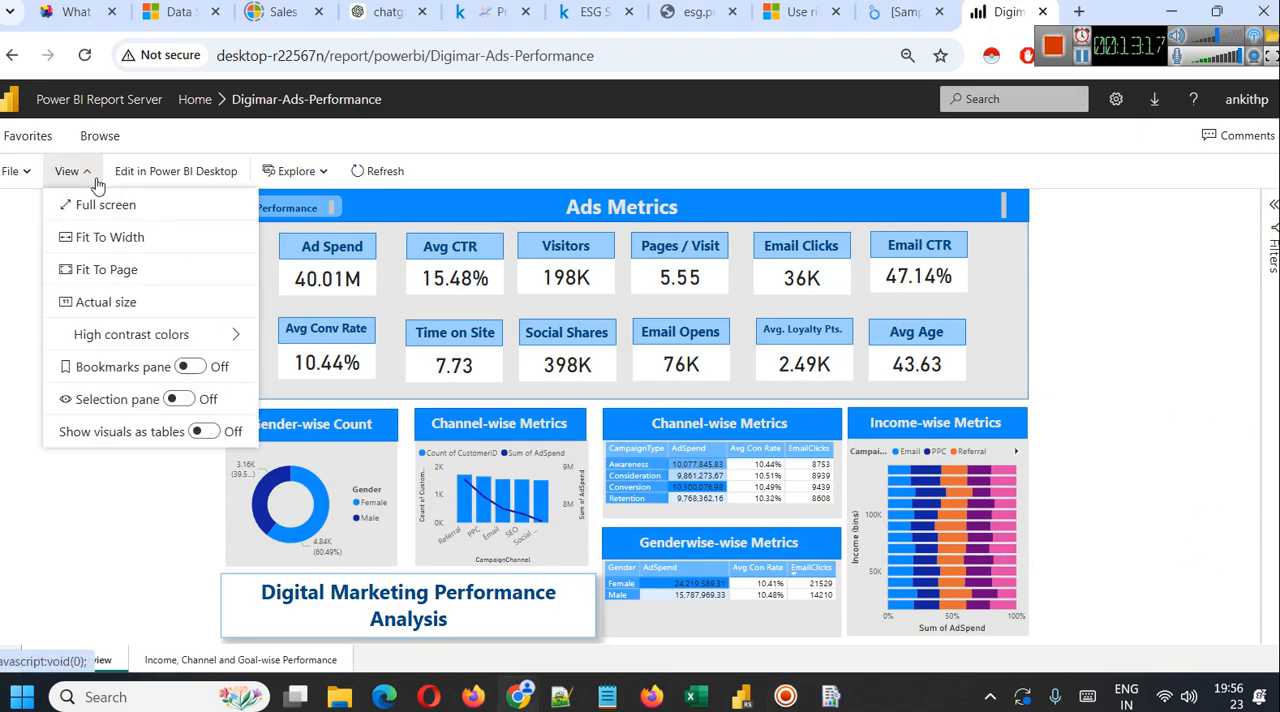
left_click(104, 206)
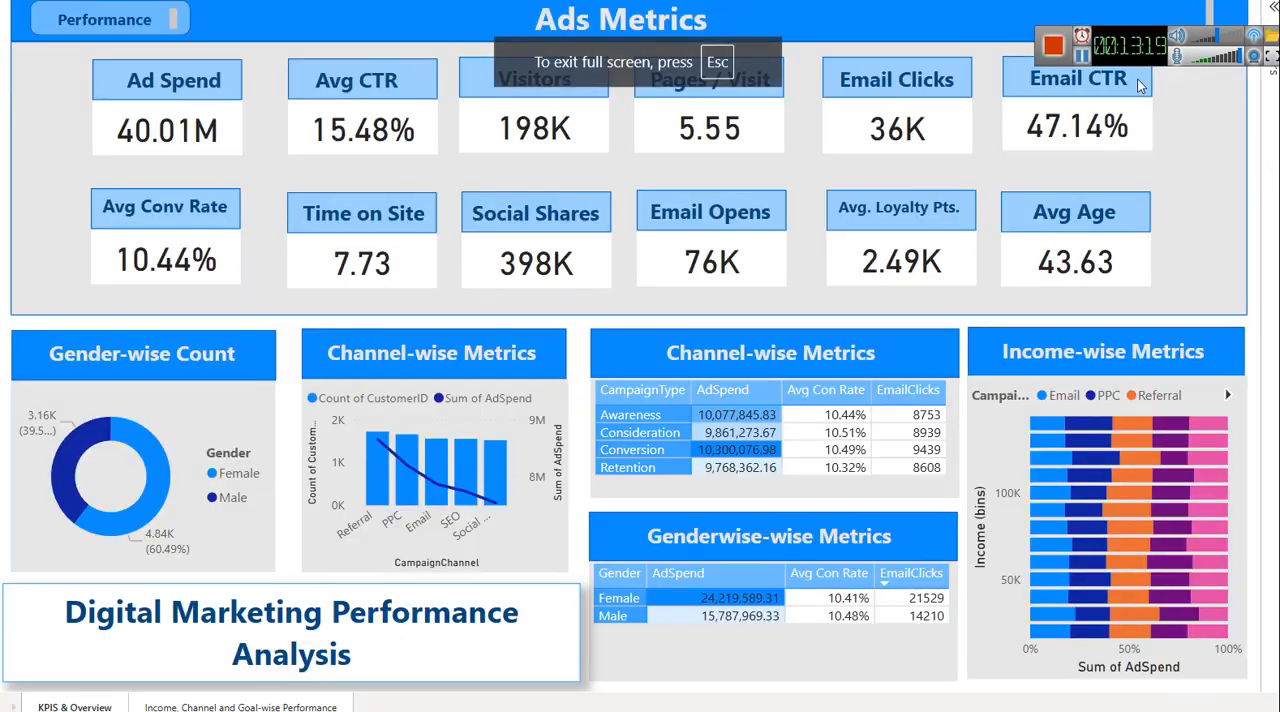
left_click_drag(1149, 39, 1134, 6)
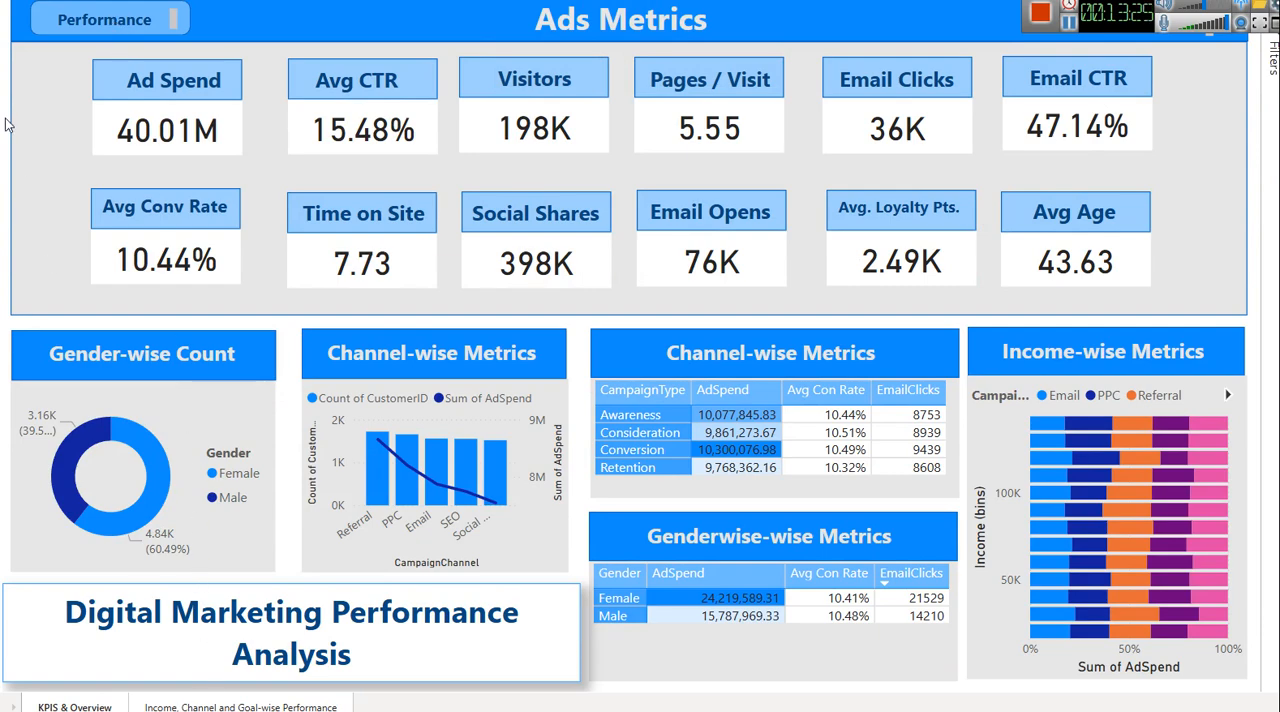
left_click(40, 30)
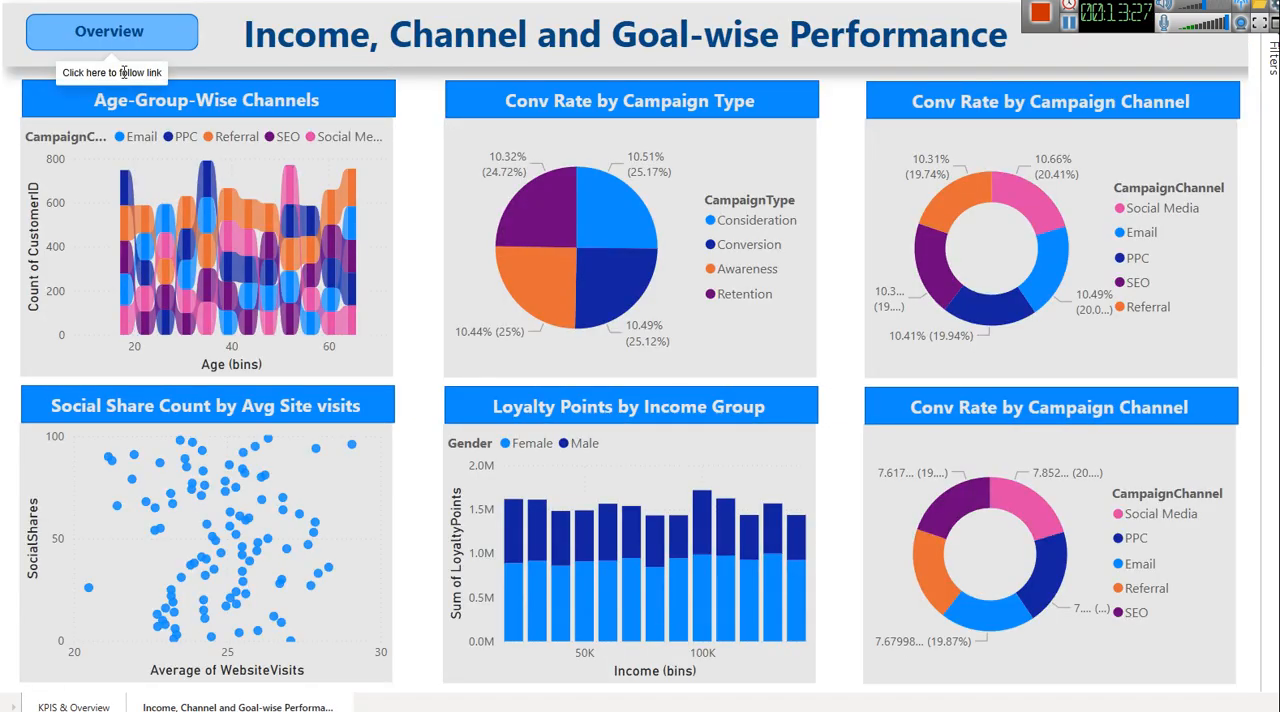
left_click(46, 37)
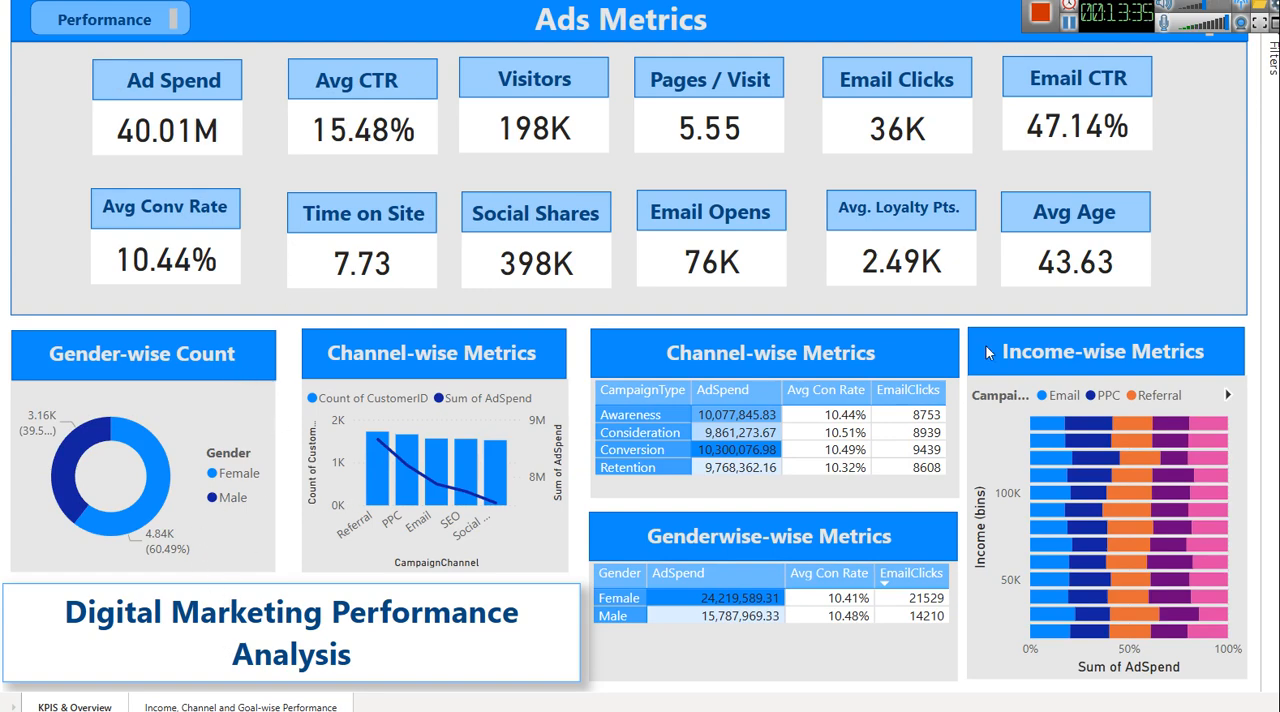
Test cross-filtering on the overview page by toggling the Female slice of the Gender-wise Count donut chart
left_click(145, 460)
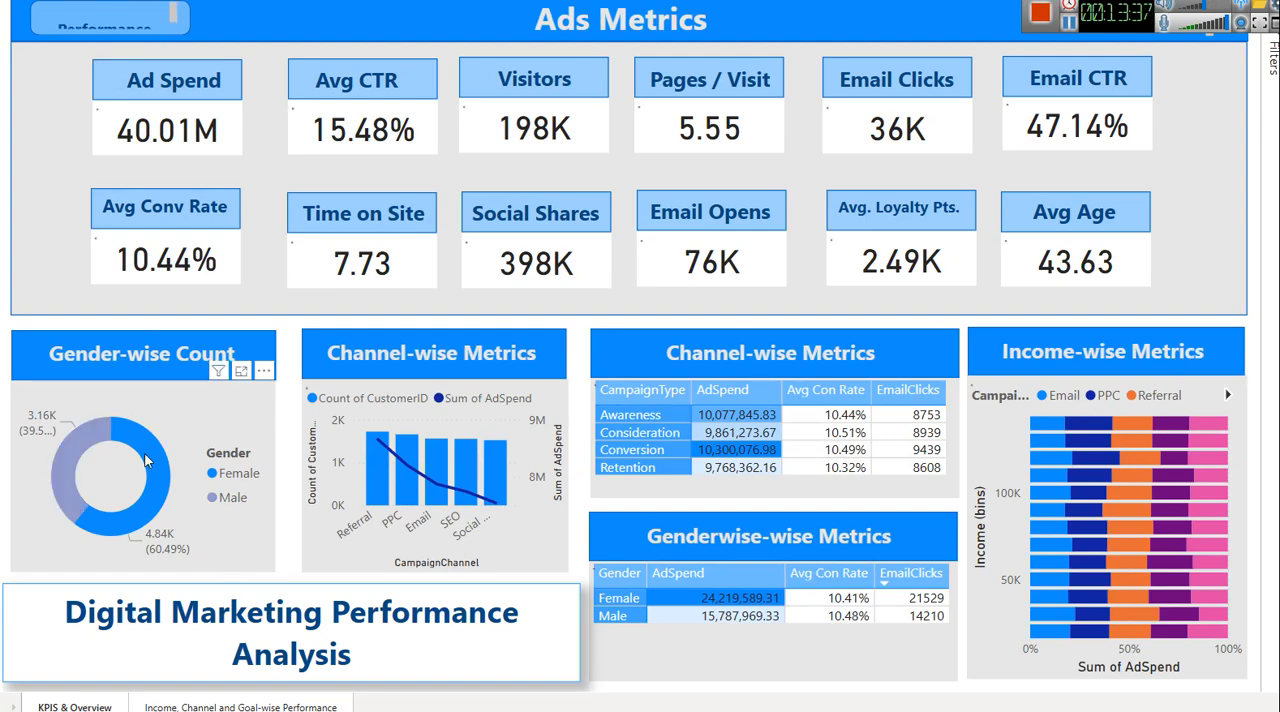
left_click(145, 460)
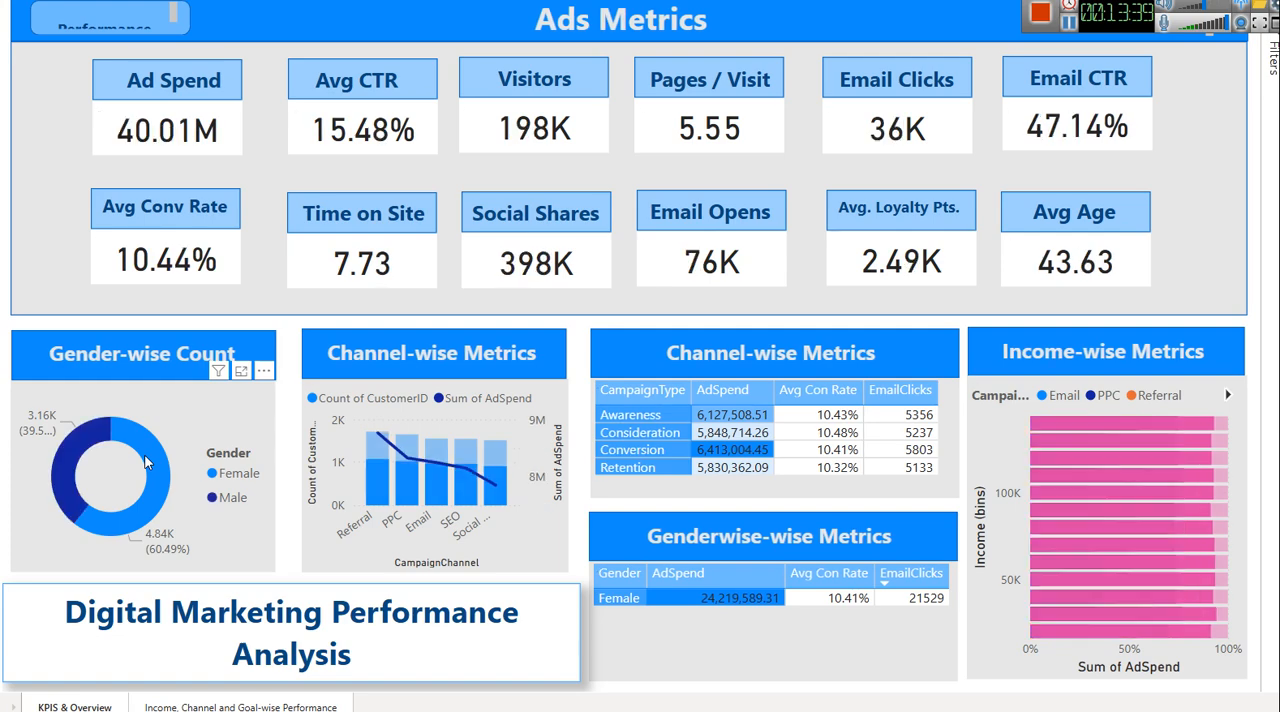